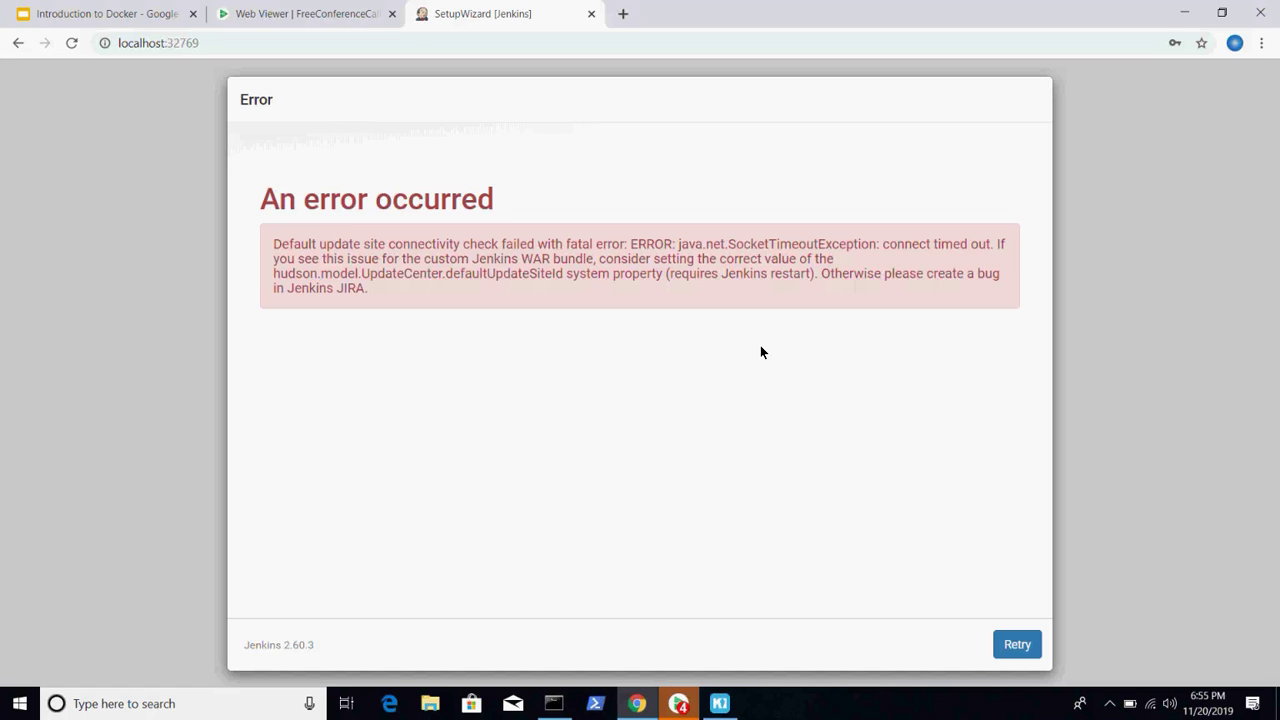
- Retry the failed Jenkins setup check and return to Kitematic's jenkins-2 port settings
{"action": "left_click", "coordinate": [1014, 645]}
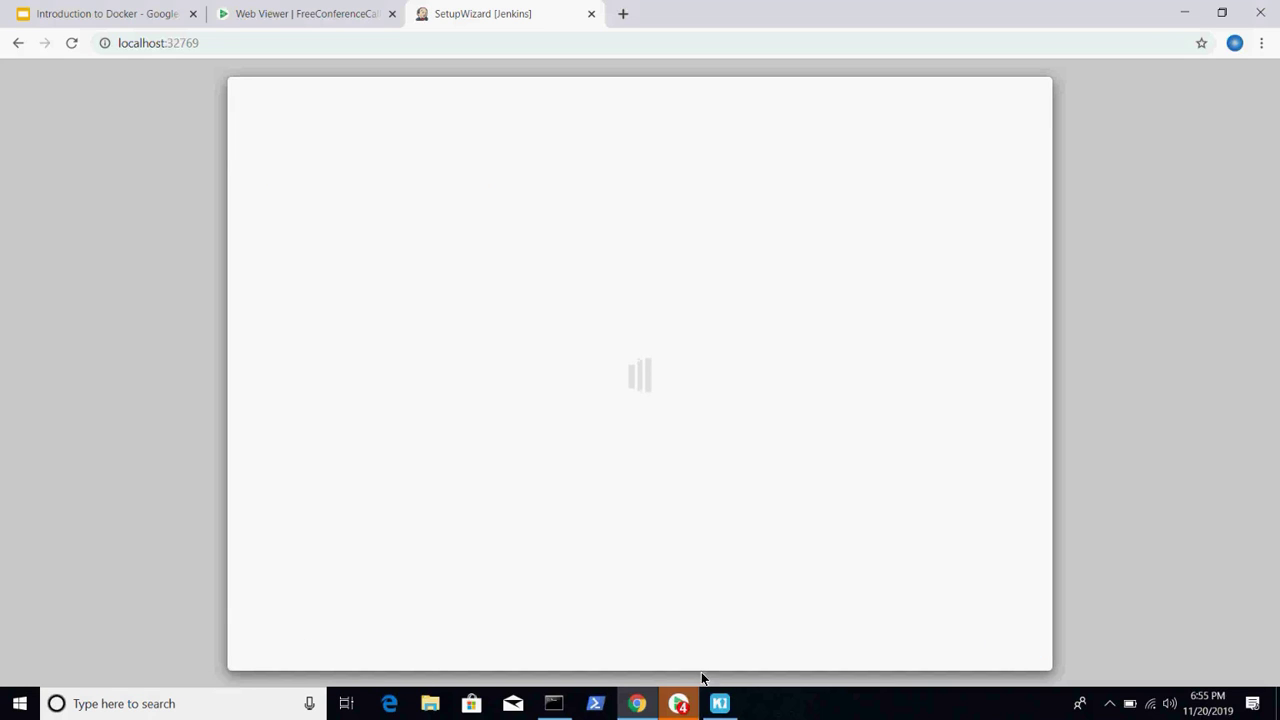
{"action": "left_click", "coordinate": [720, 705]}
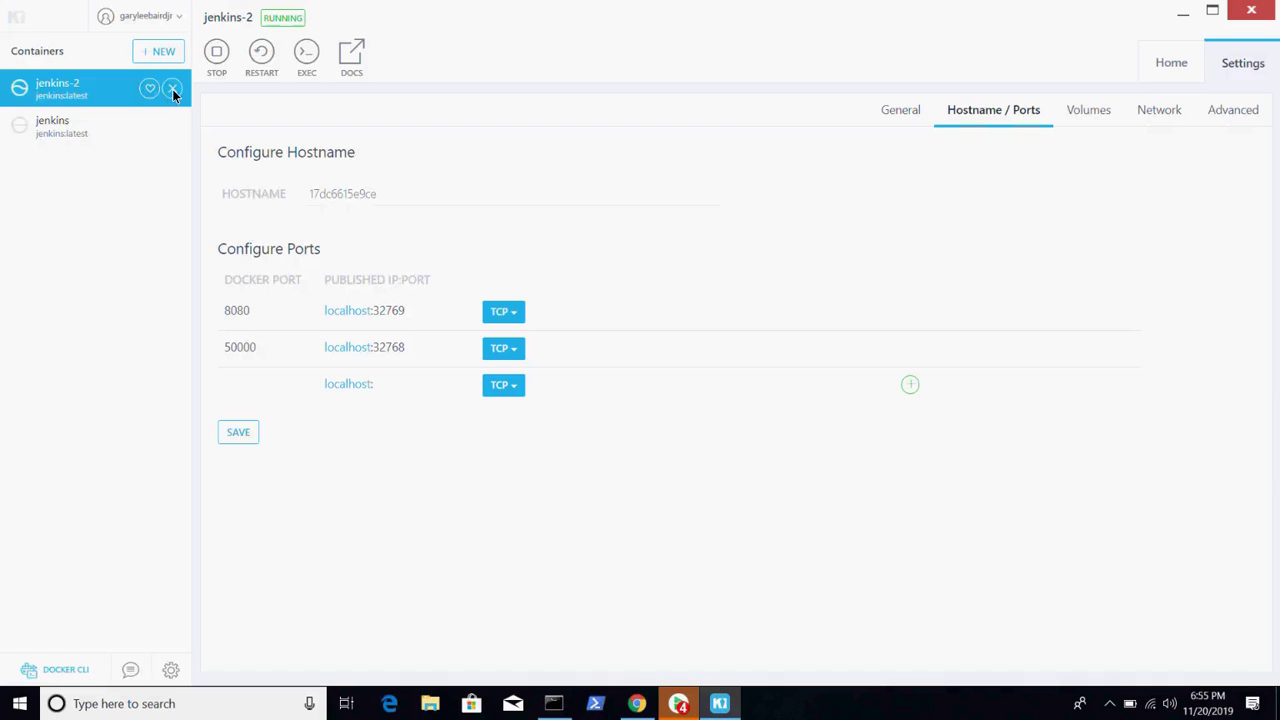
- Stop jenkins-2, then remove both the jenkins-2 and jenkins containers
{"action": "left_click", "coordinate": [217, 52]}
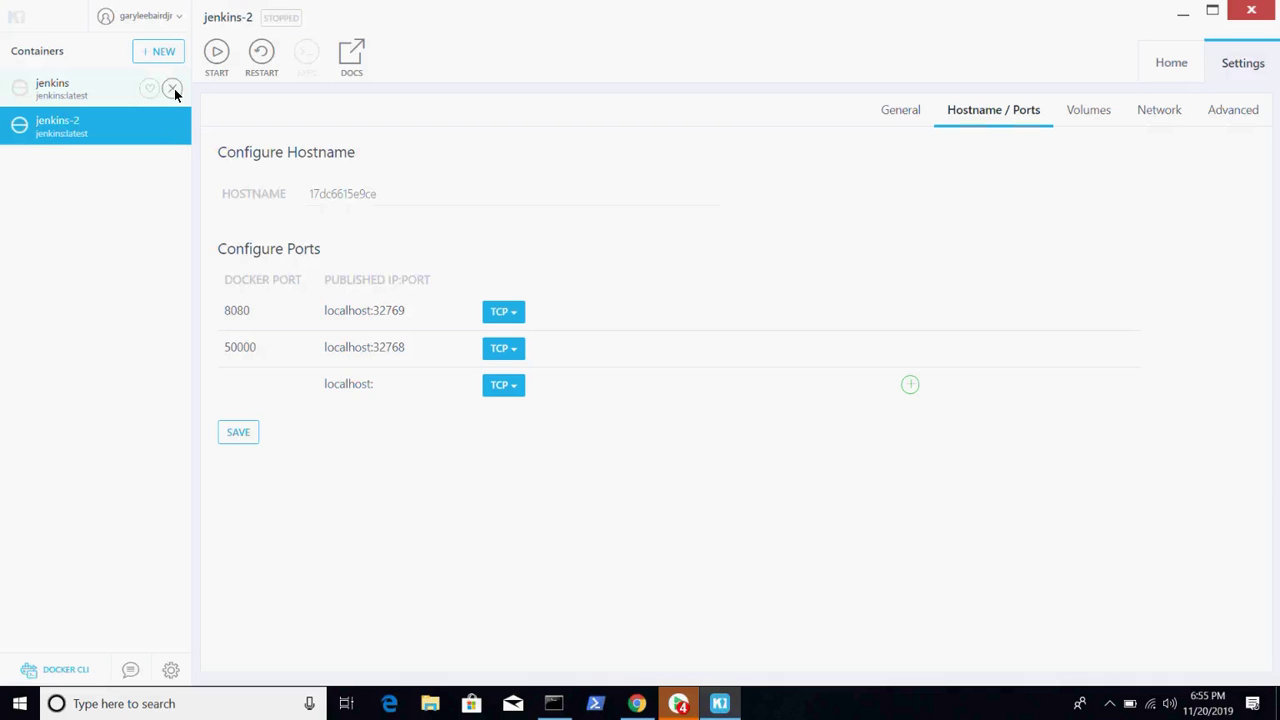
{"action": "left_click", "coordinate": [173, 127]}
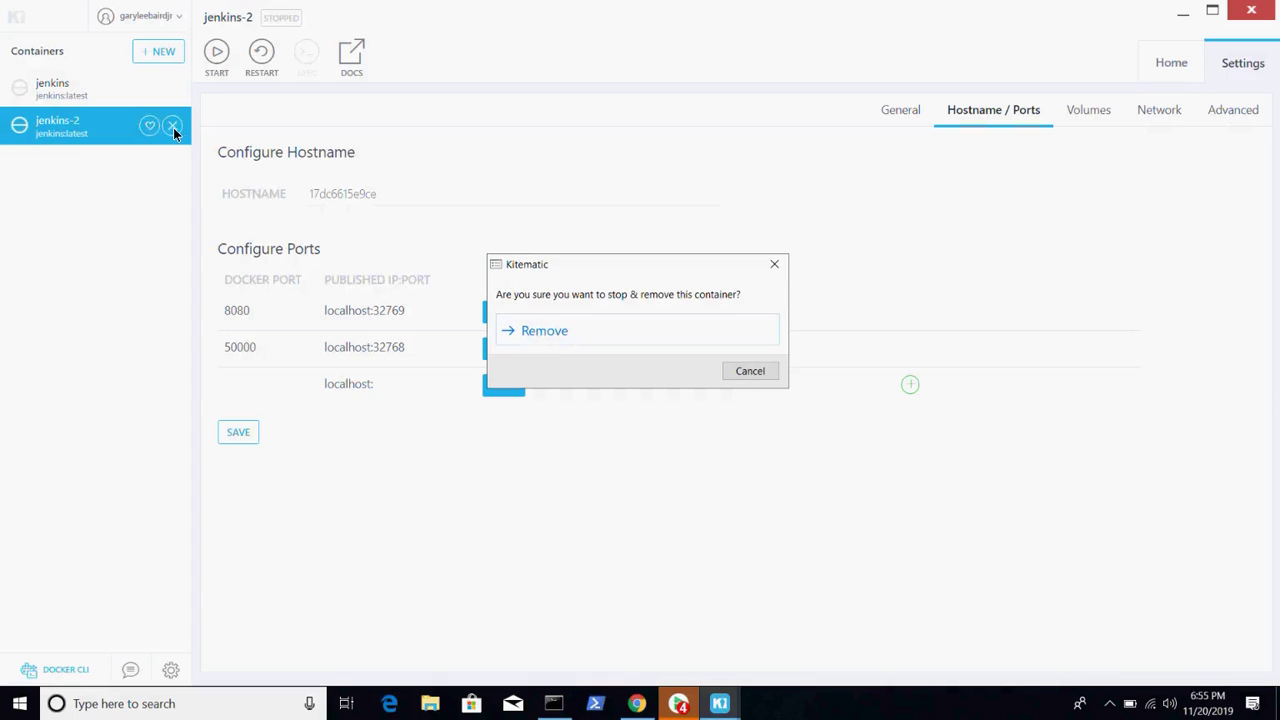
{"action": "left_click", "coordinate": [554, 337]}
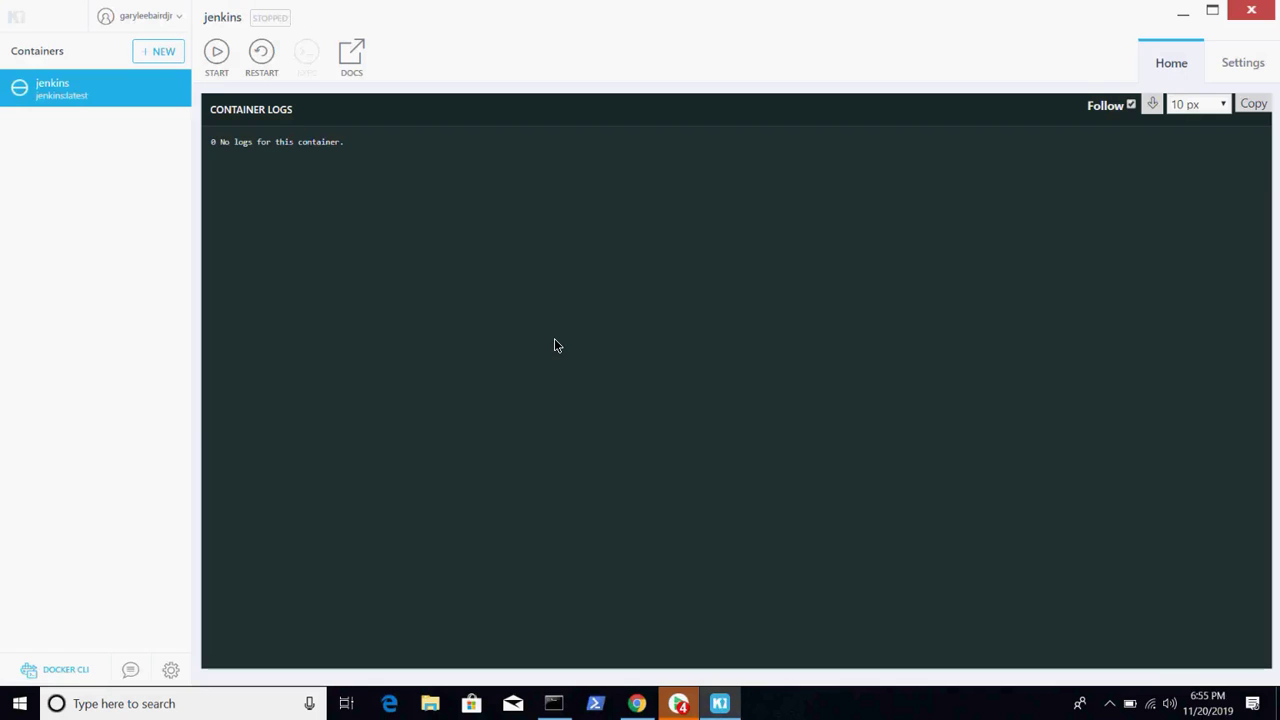
{"action": "mouse_move", "coordinate": [97, 84]}
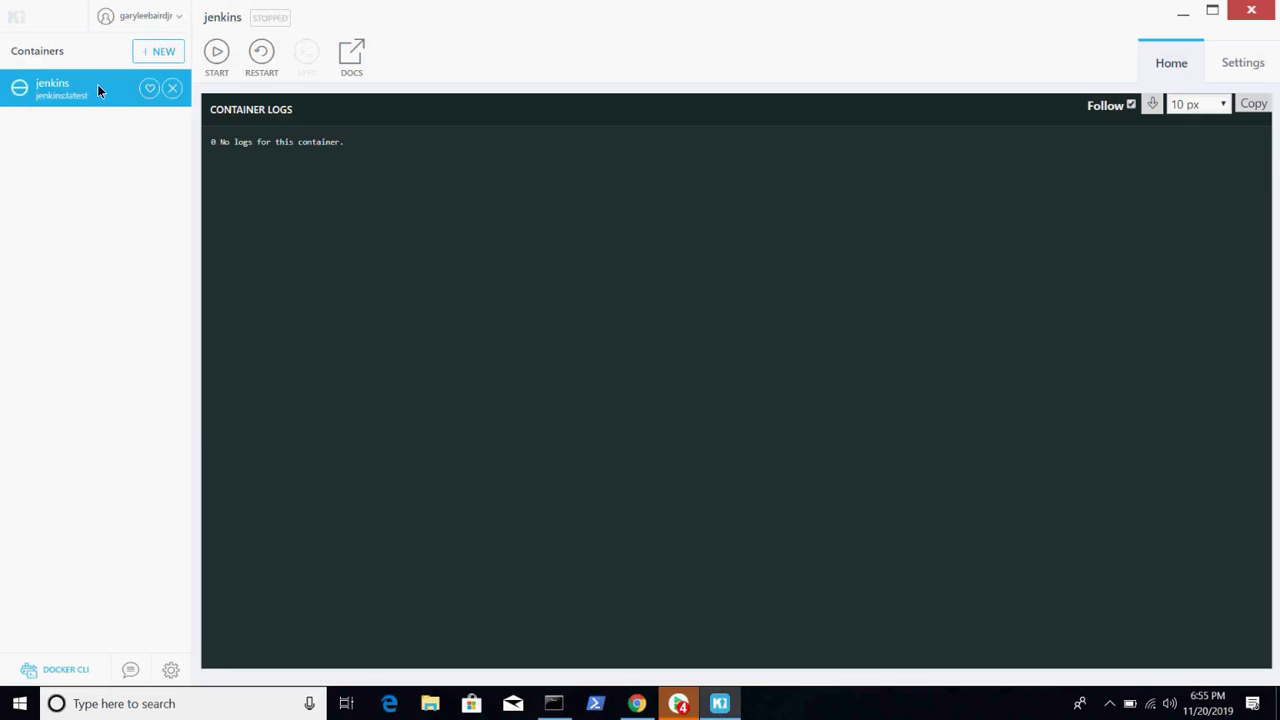
{"action": "left_click", "coordinate": [173, 89]}
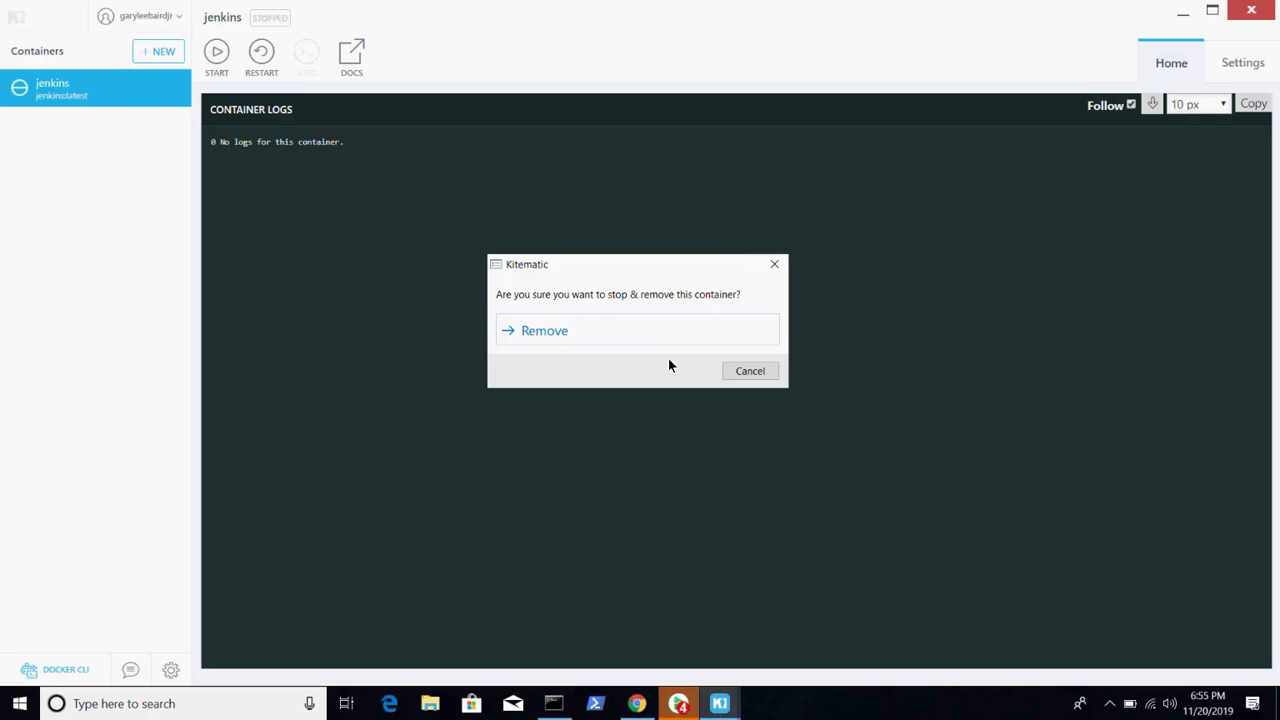
{"action": "left_click", "coordinate": [644, 337]}
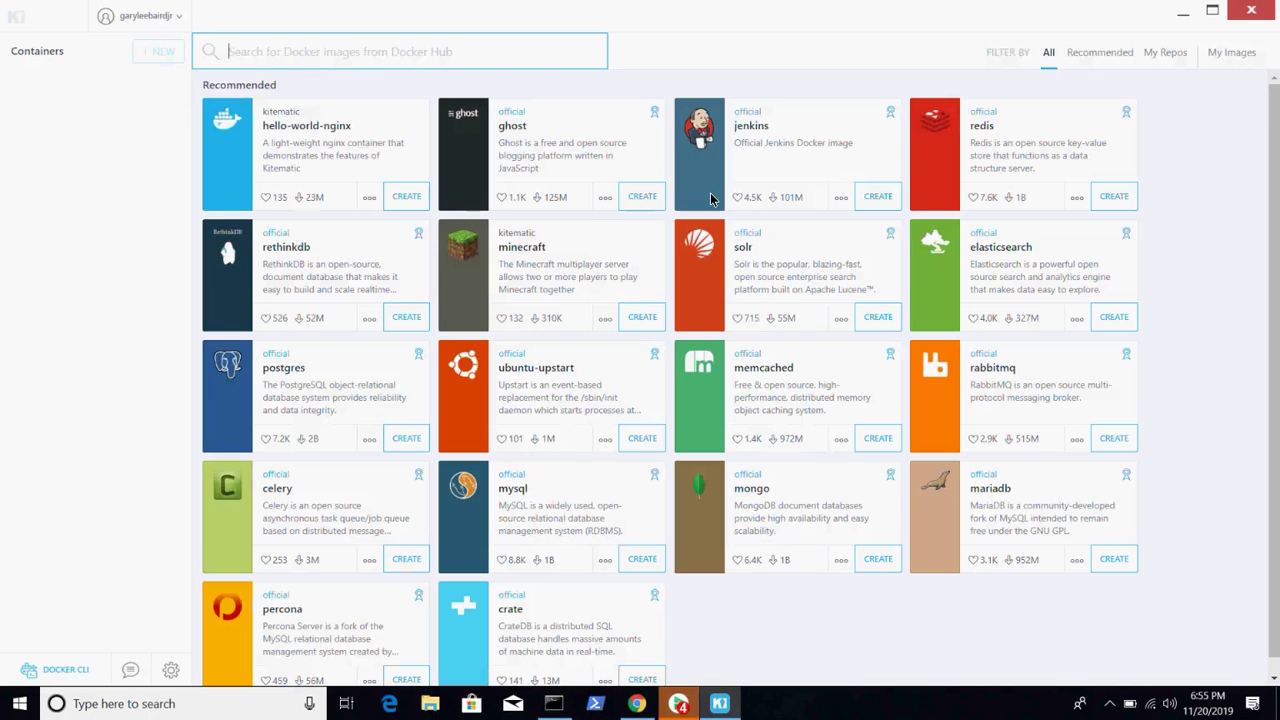
- Create a new jenkins container, select its admin password in the logs, and review its volume and port settings
{"action": "left_click", "coordinate": [876, 198]}
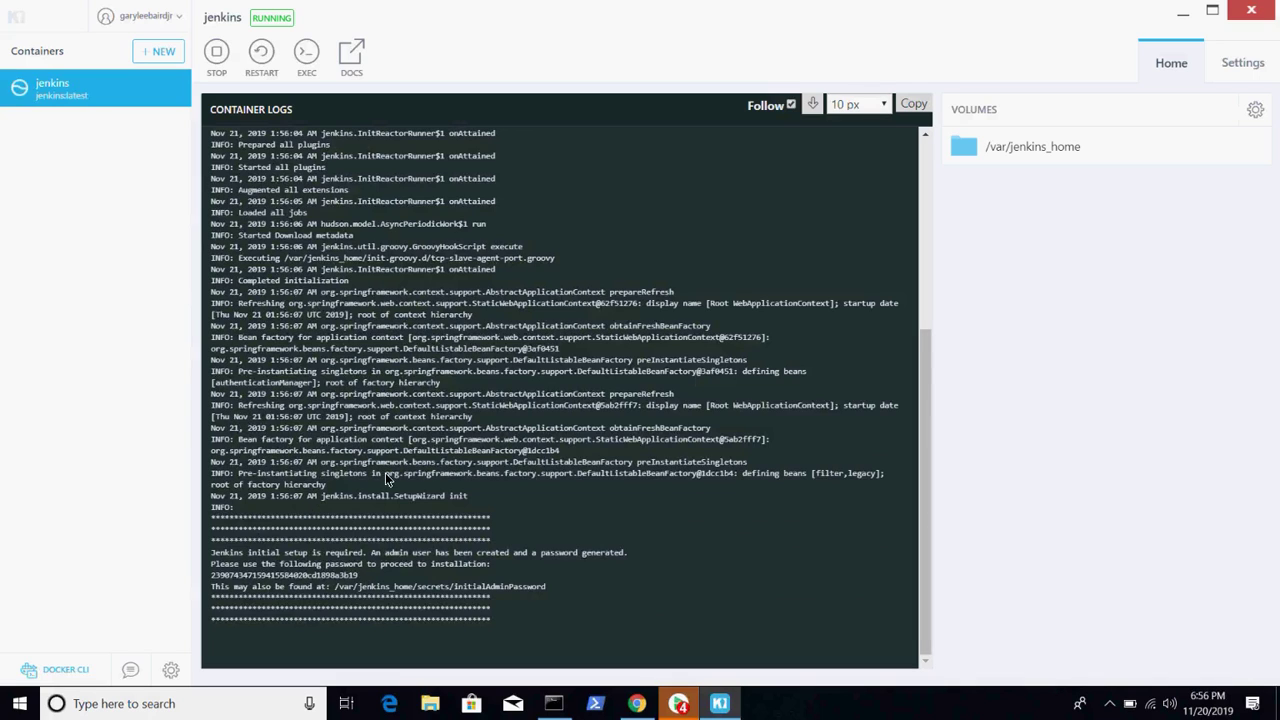
{"action": "double_click", "coordinate": [291, 577]}
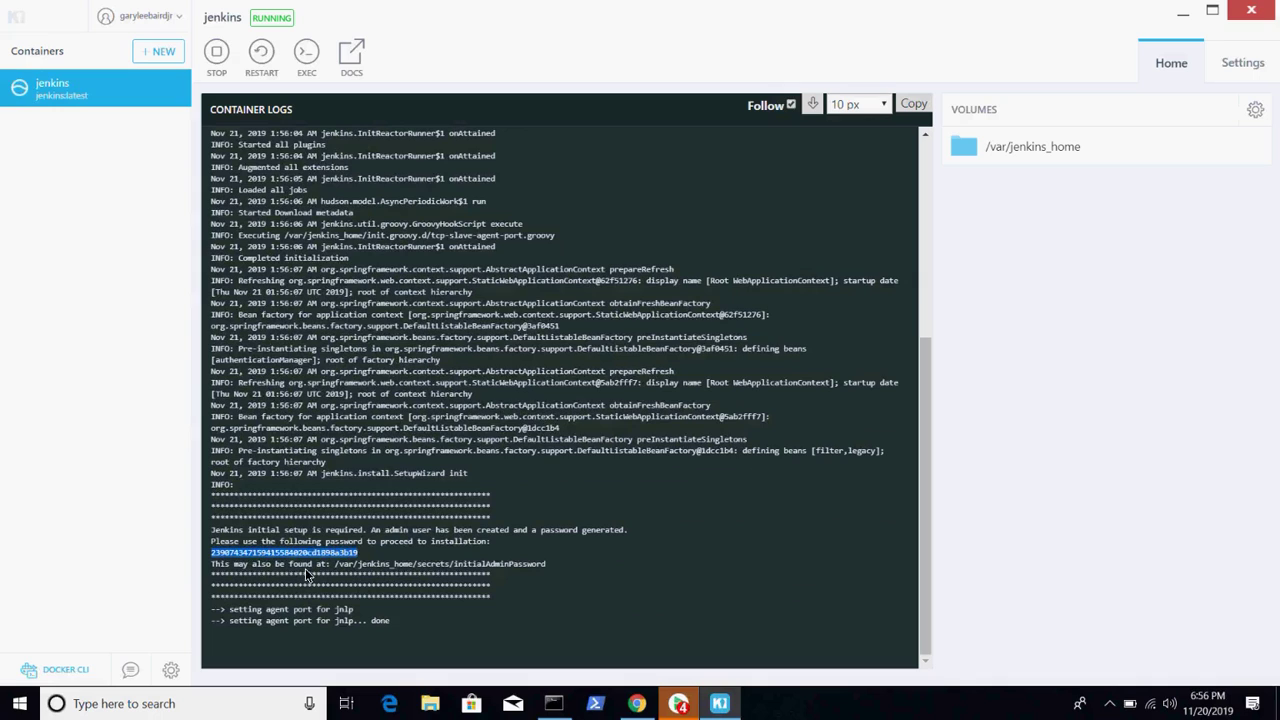
{"action": "left_click", "coordinate": [1254, 110]}
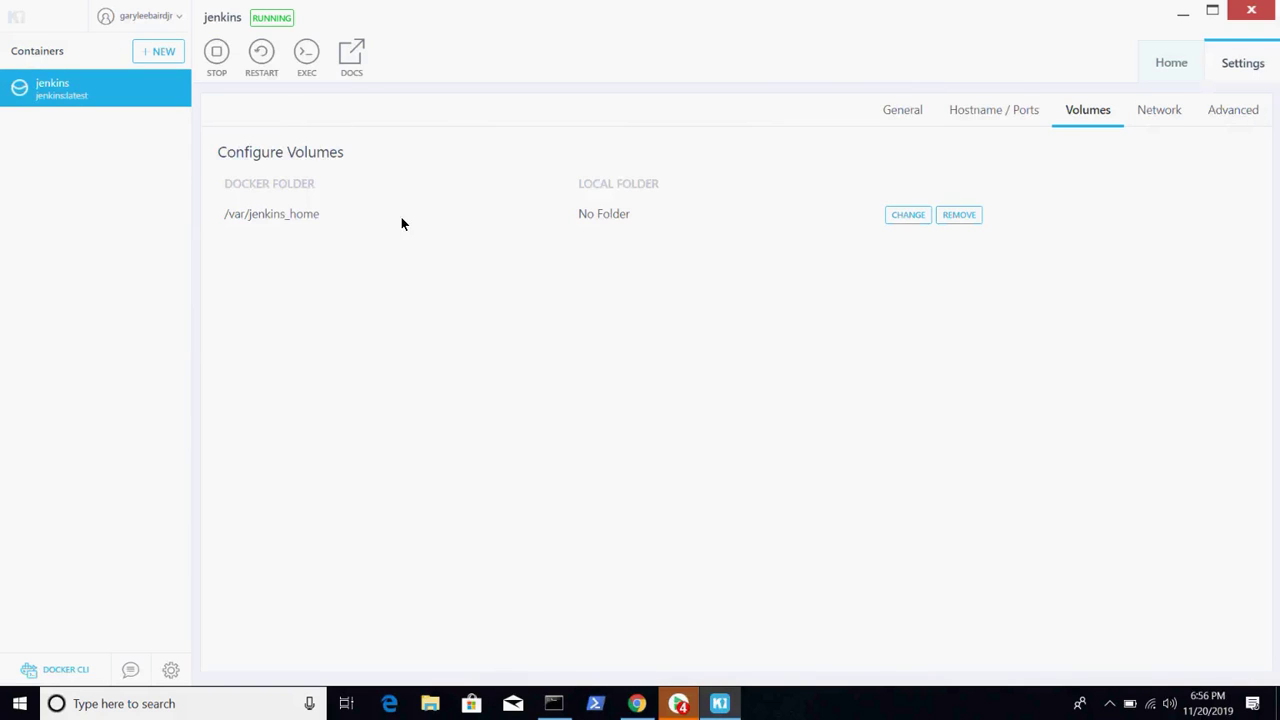
{"action": "left_click", "coordinate": [981, 117]}
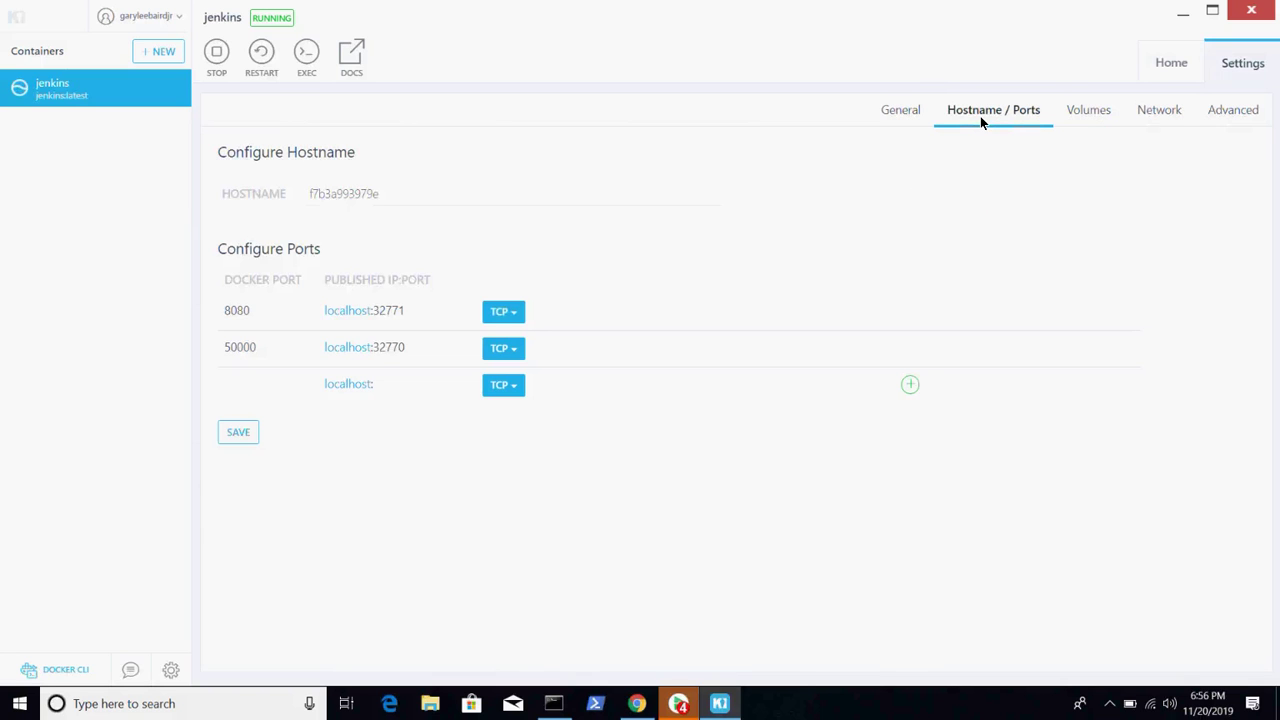
{"action": "left_click", "coordinate": [348, 312]}
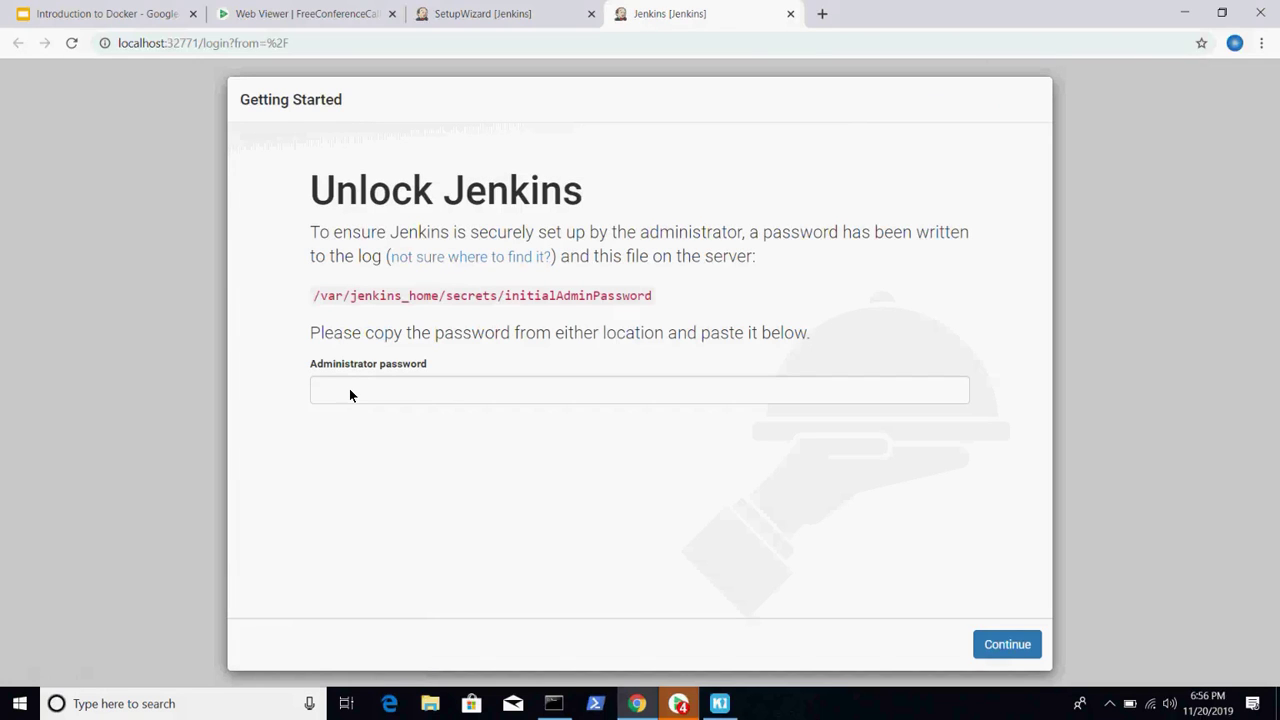
- Unlock Jenkins at localhost:32771 with the pasted admin password, then return to Kitematic
{"action": "left_click", "coordinate": [350, 392]}
{"action": "key", "text": "ctrl+v"}
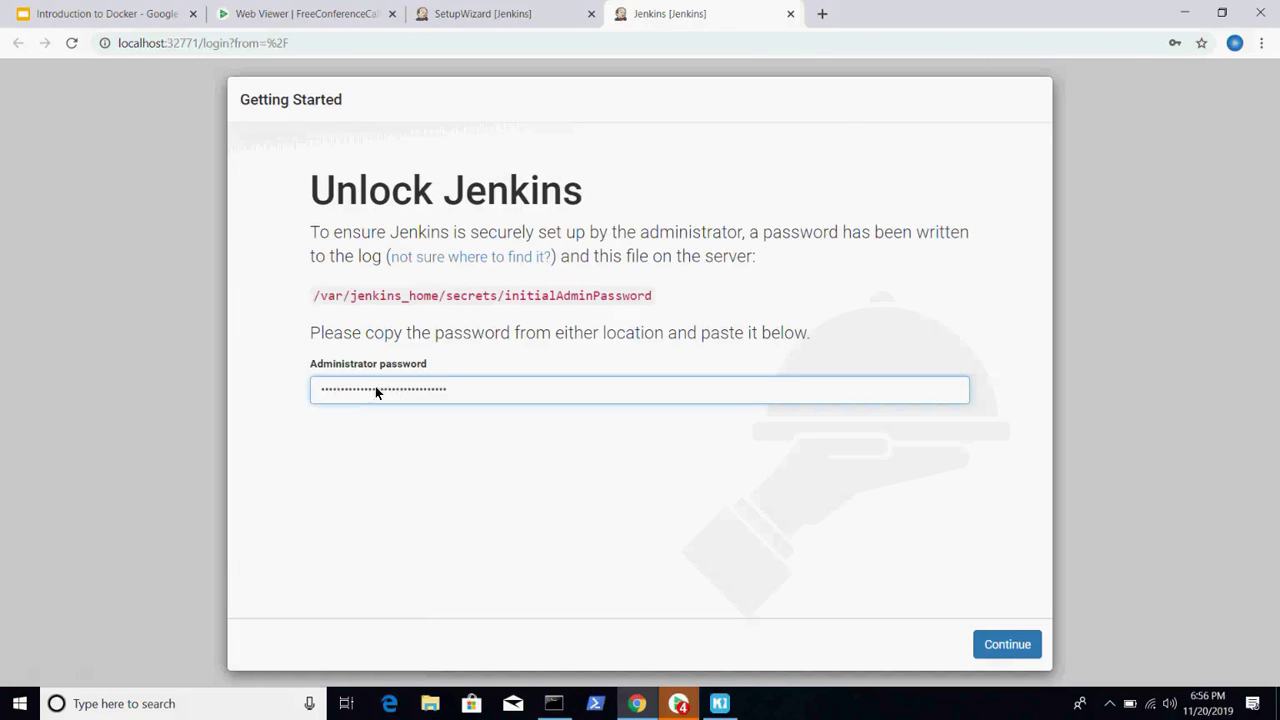
{"action": "left_click", "coordinate": [995, 653]}
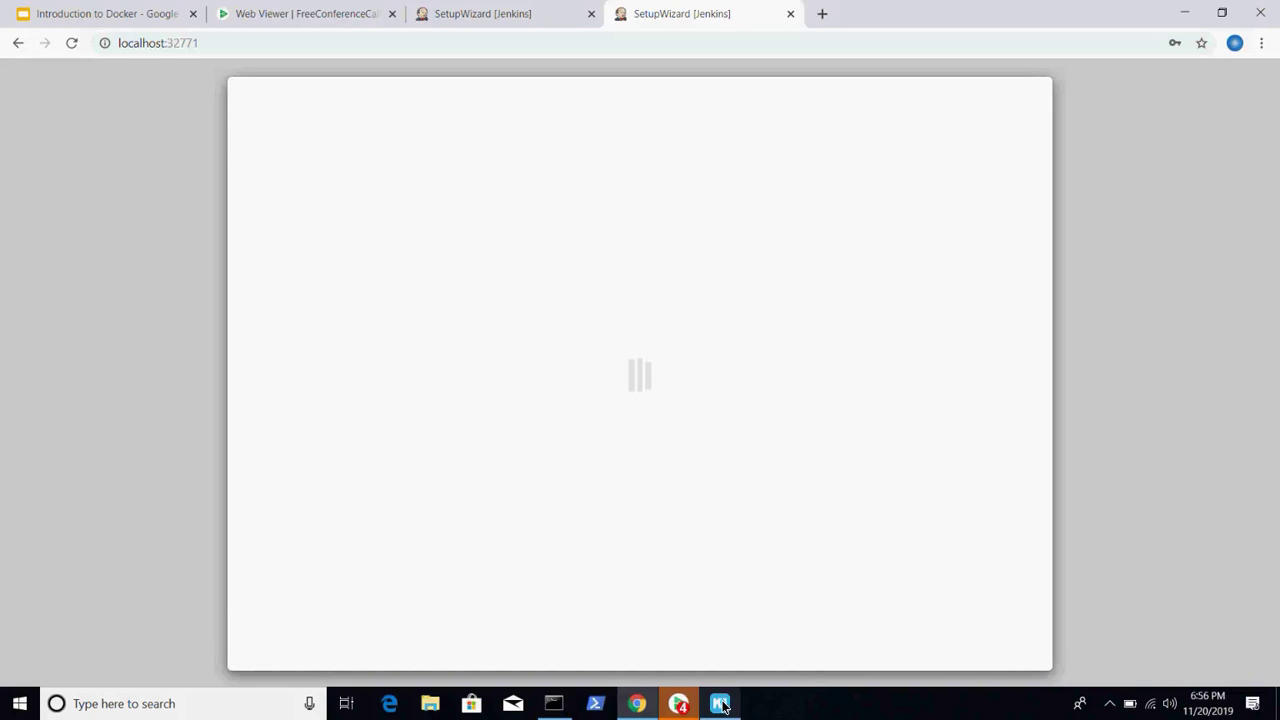
{"action": "mouse_move", "coordinate": [722, 706]}
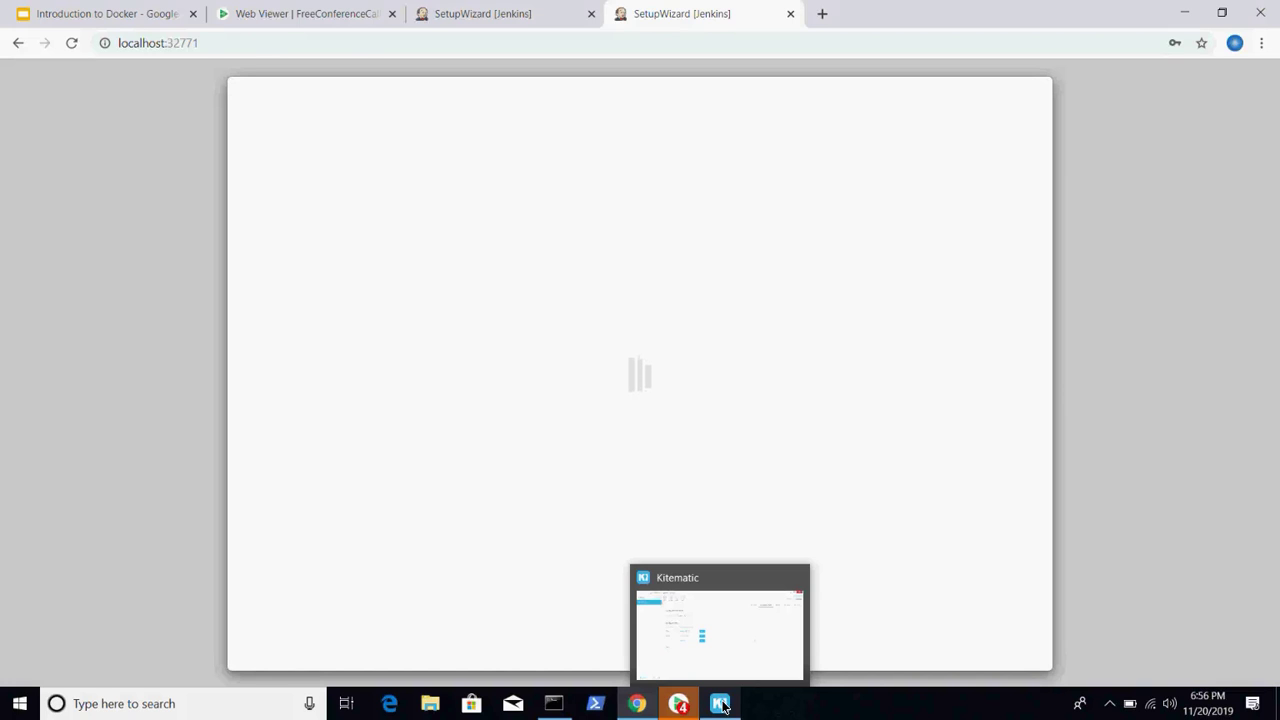
{"action": "left_click", "coordinate": [720, 704]}
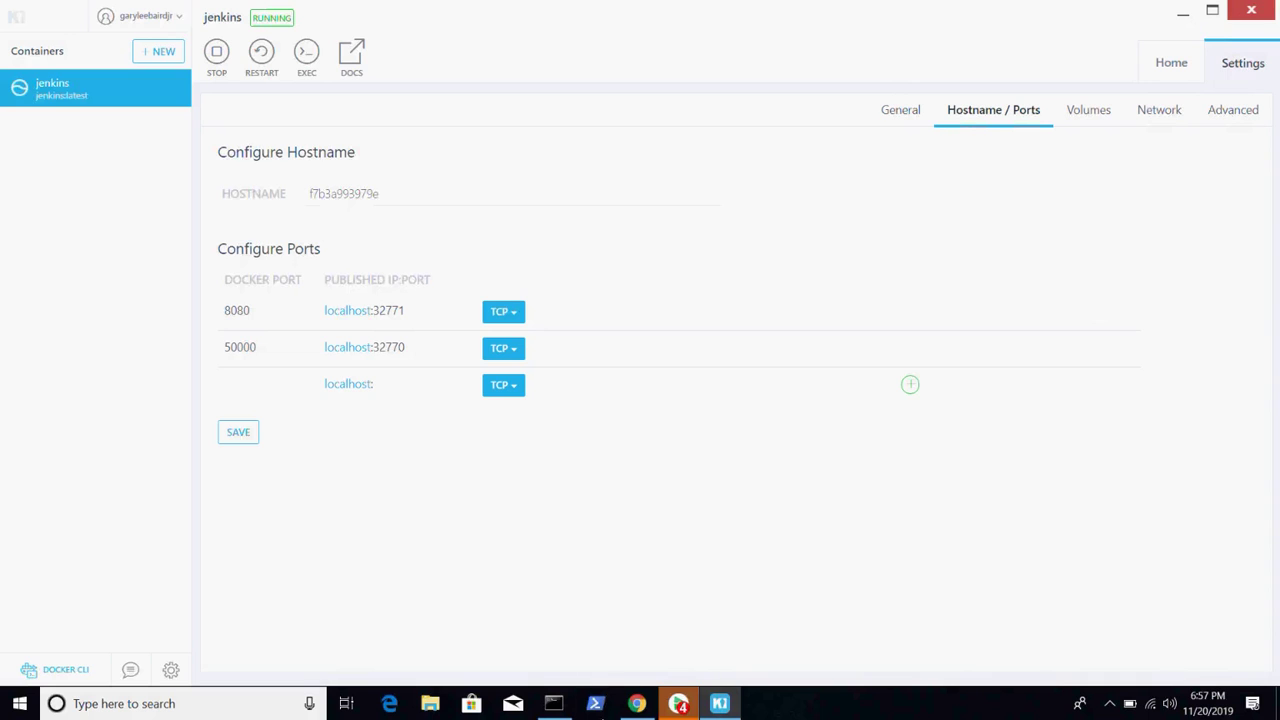
- Skip plugin installation and save a first admin user 'user' with its password and full name
{"action": "left_click", "coordinate": [645, 708]}
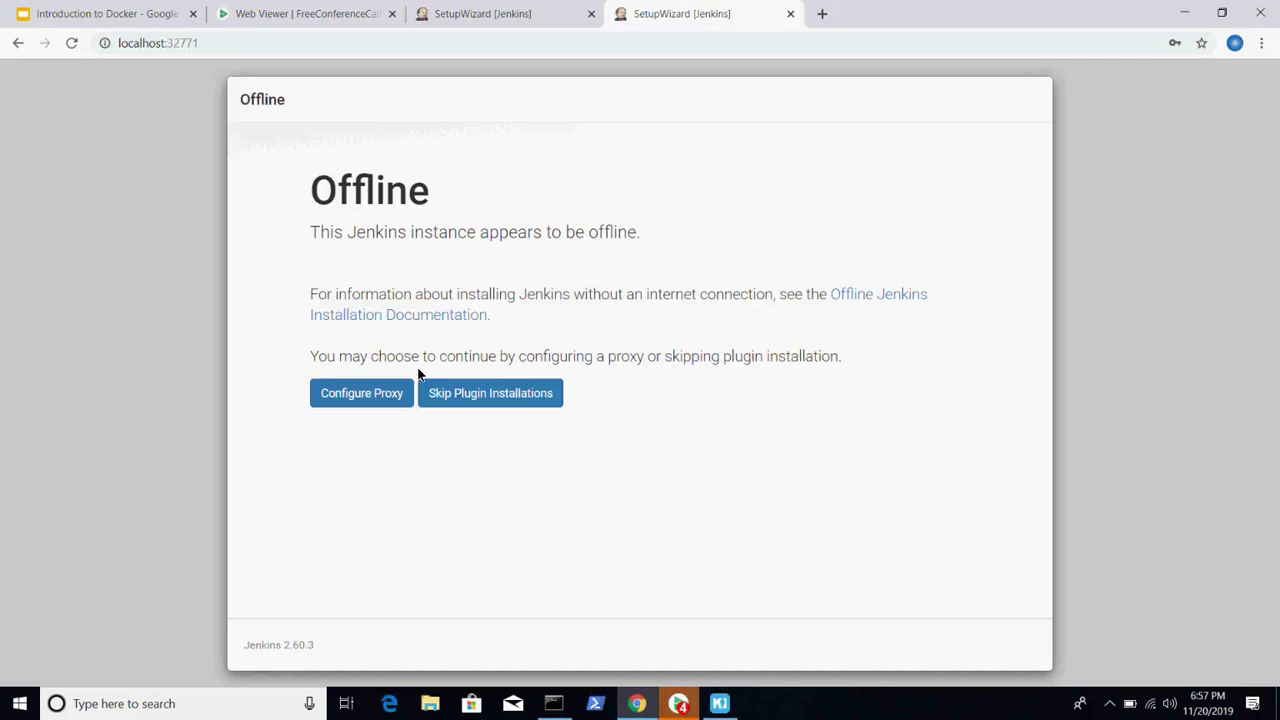
{"action": "left_click", "coordinate": [471, 398]}
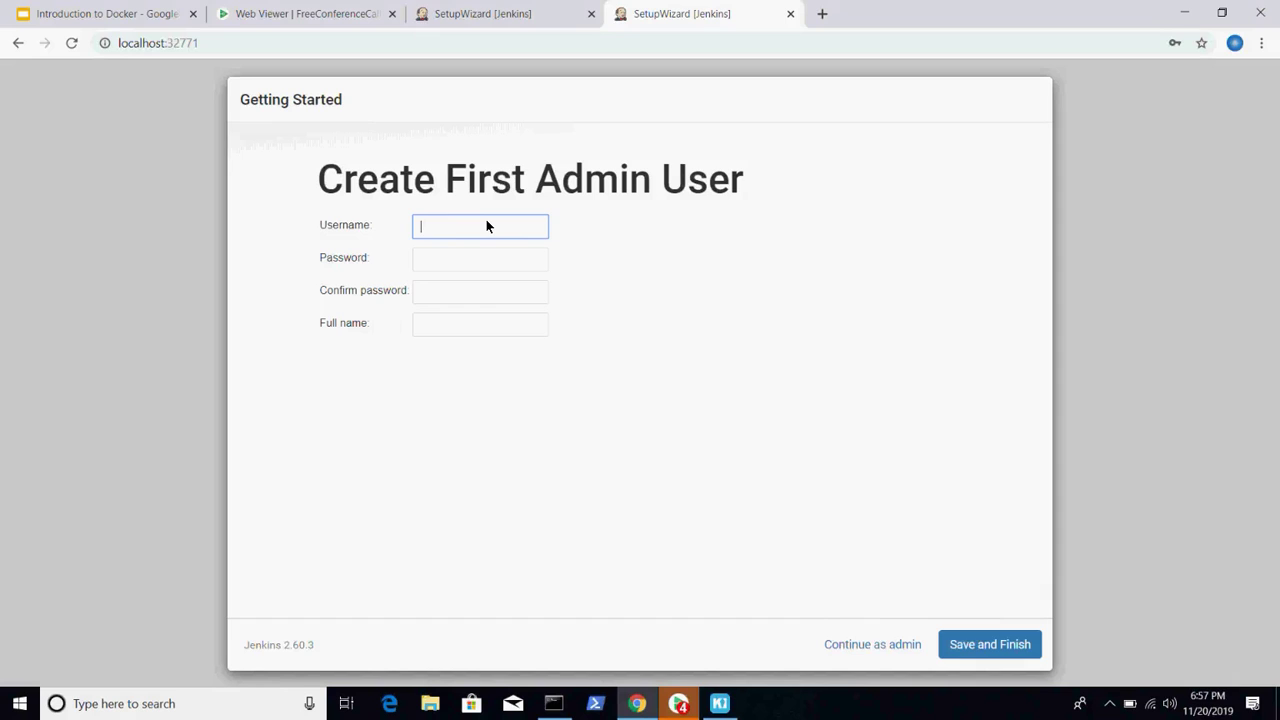
{"action": "type", "text": "user"}
{"action": "key", "text": "Tab"}
{"action": "type", "text": "us"}
{"action": "key", "text": "BackSpace"}
{"action": "key", "text": "BackSpace"}
{"action": "type", "text": "admin"}
{"action": "key", "text": "Tab"}
{"action": "type", "text": "admin"}
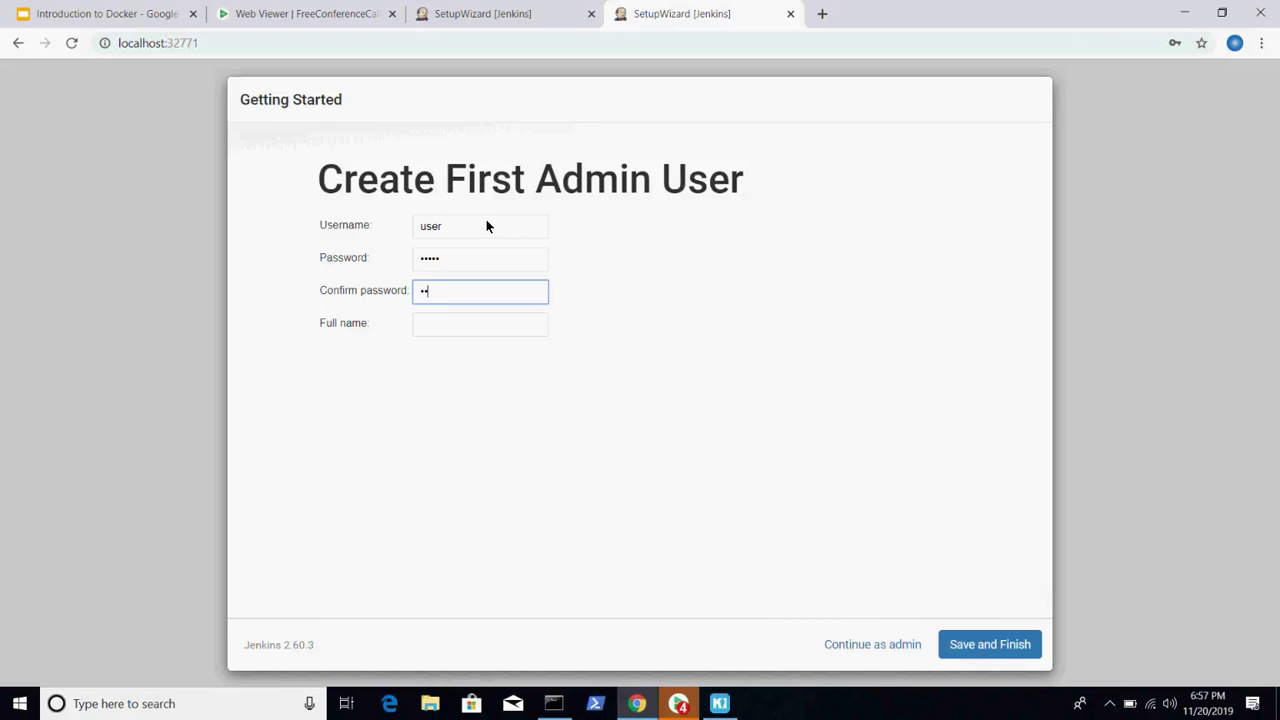
{"action": "key", "text": "Tab"}
{"action": "type", "text": "loser"}
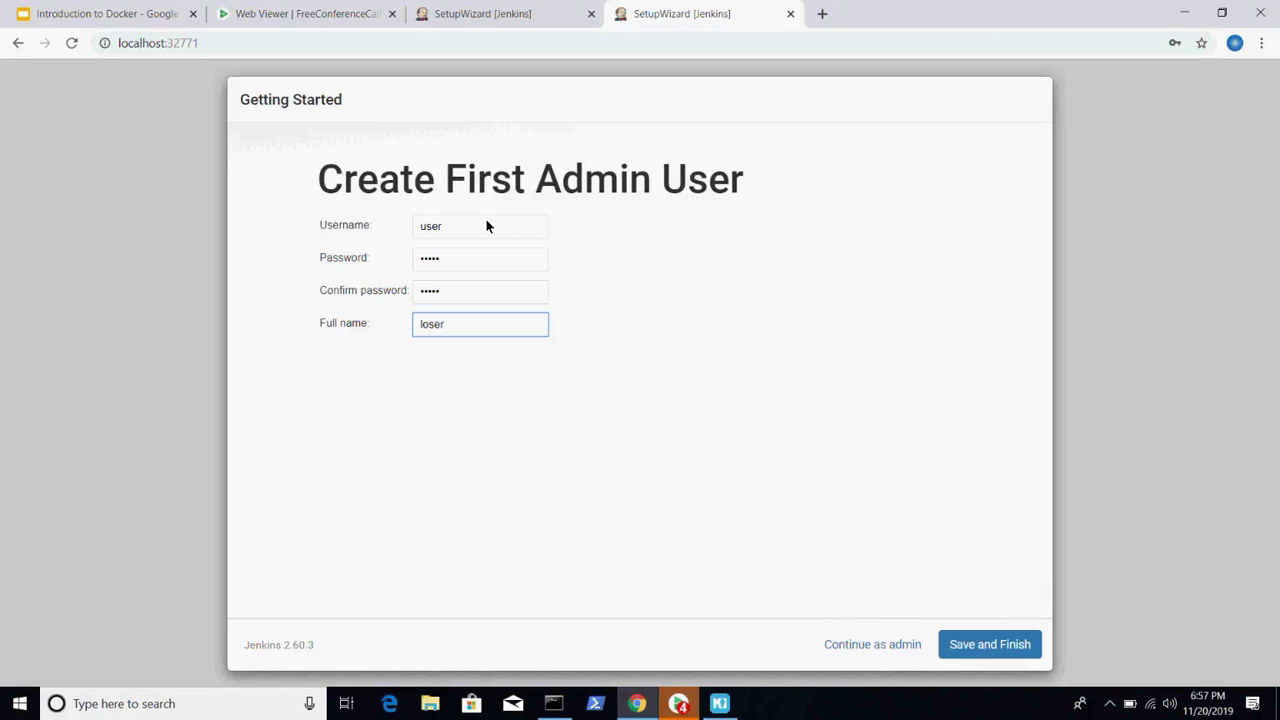
{"action": "left_click", "coordinate": [989, 645]}
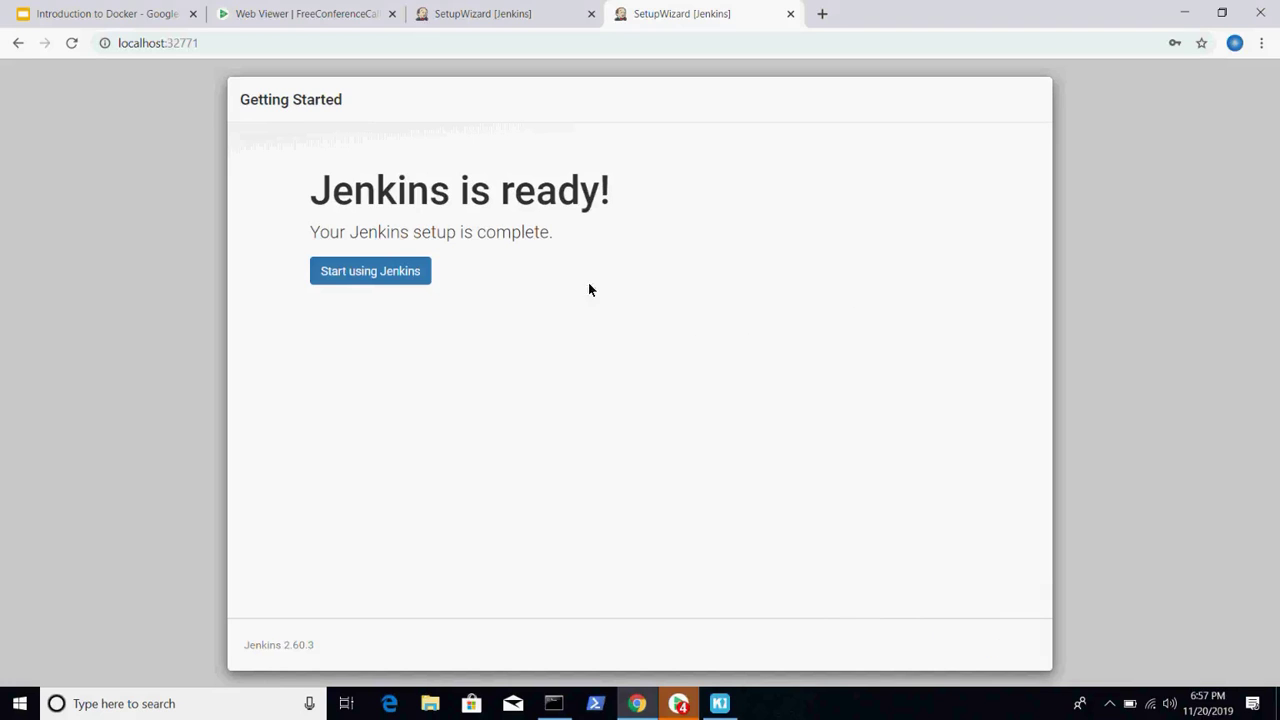
- Start using Jenkins to reach its Welcome dashboard, then return to Kitematic's port settings
{"action": "left_click", "coordinate": [401, 268]}
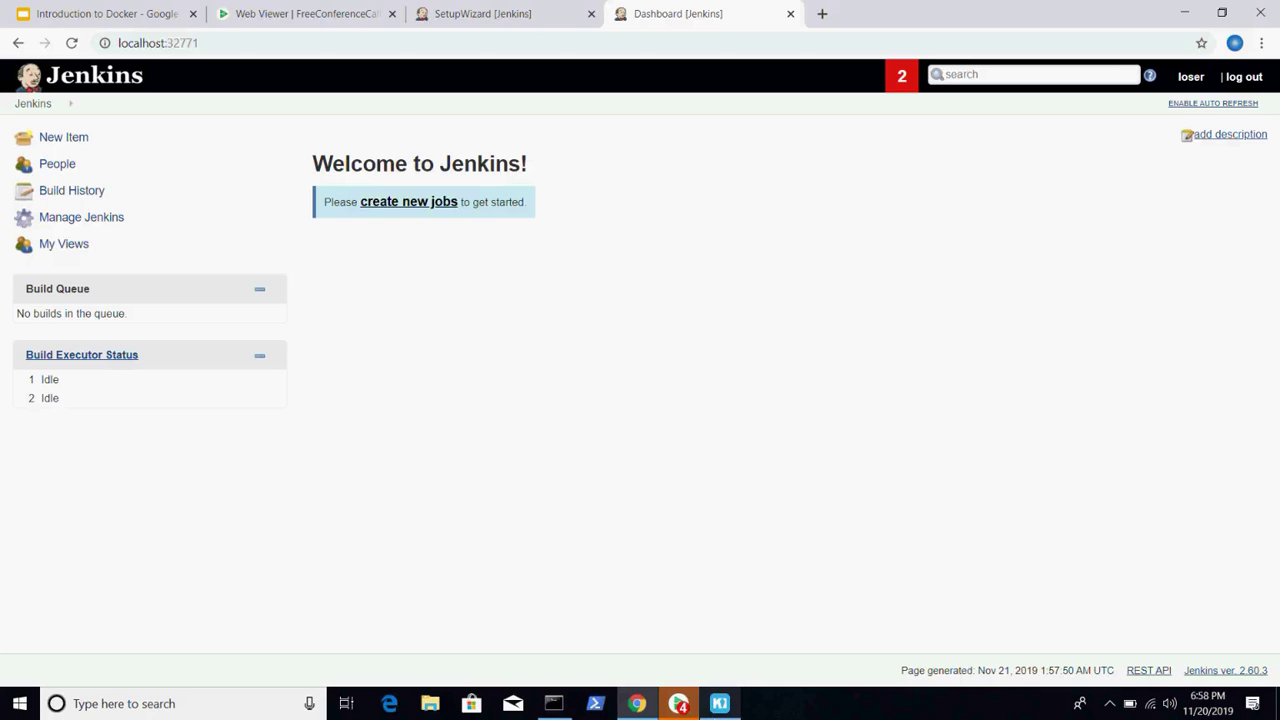
{"action": "left_click", "coordinate": [719, 705]}
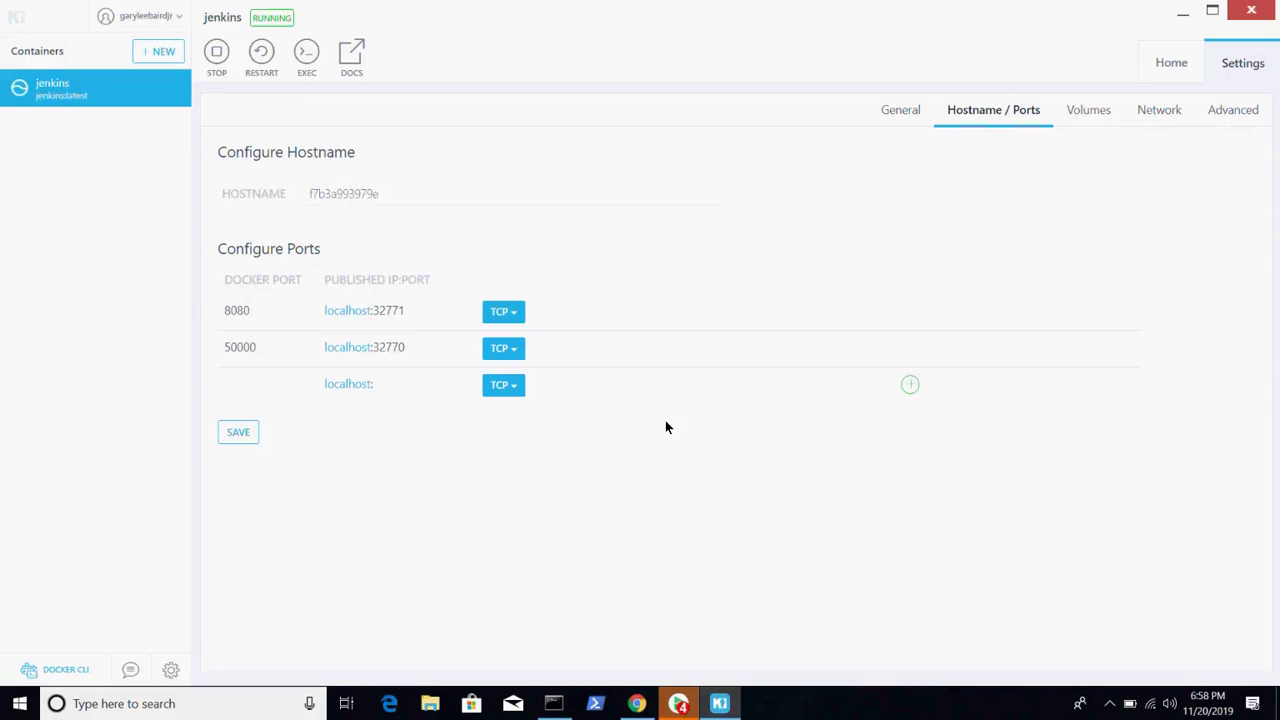
- Map the jenkins container's /var/jenkins_home volume to a new folder C:\Temp\Docker\loser
{"action": "left_click", "coordinate": [1088, 111]}
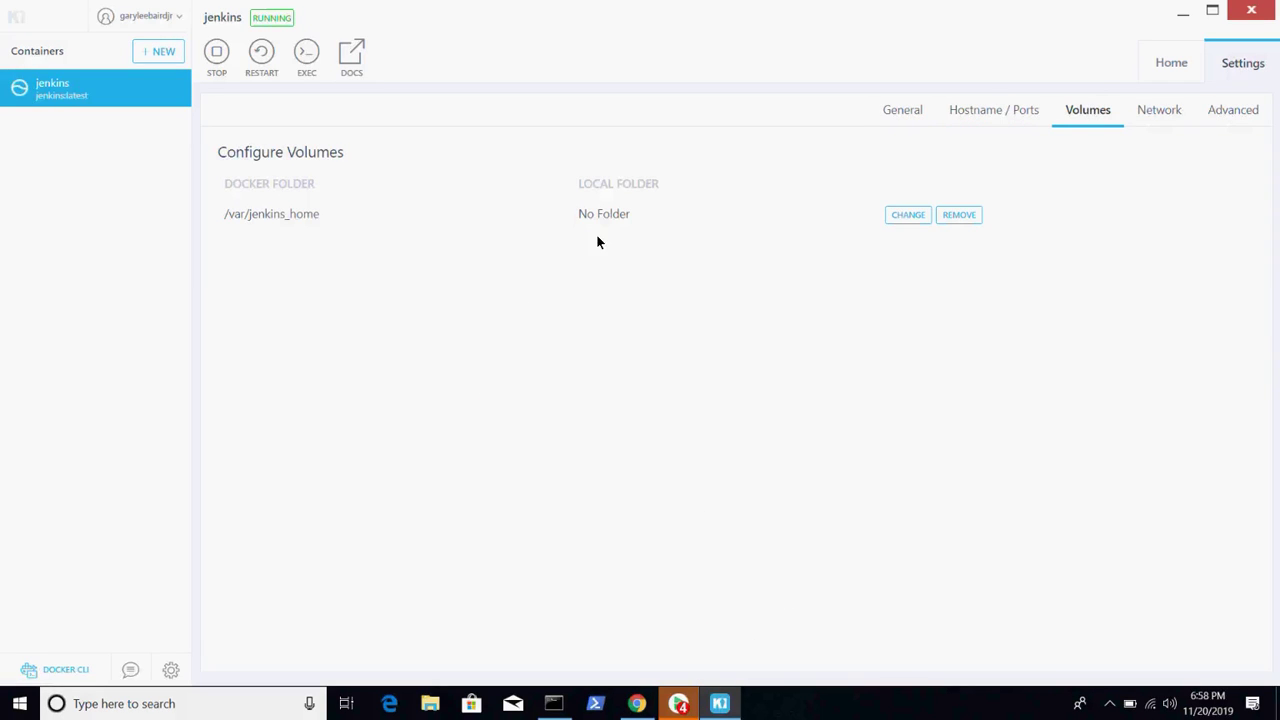
{"action": "left_click", "coordinate": [905, 218]}
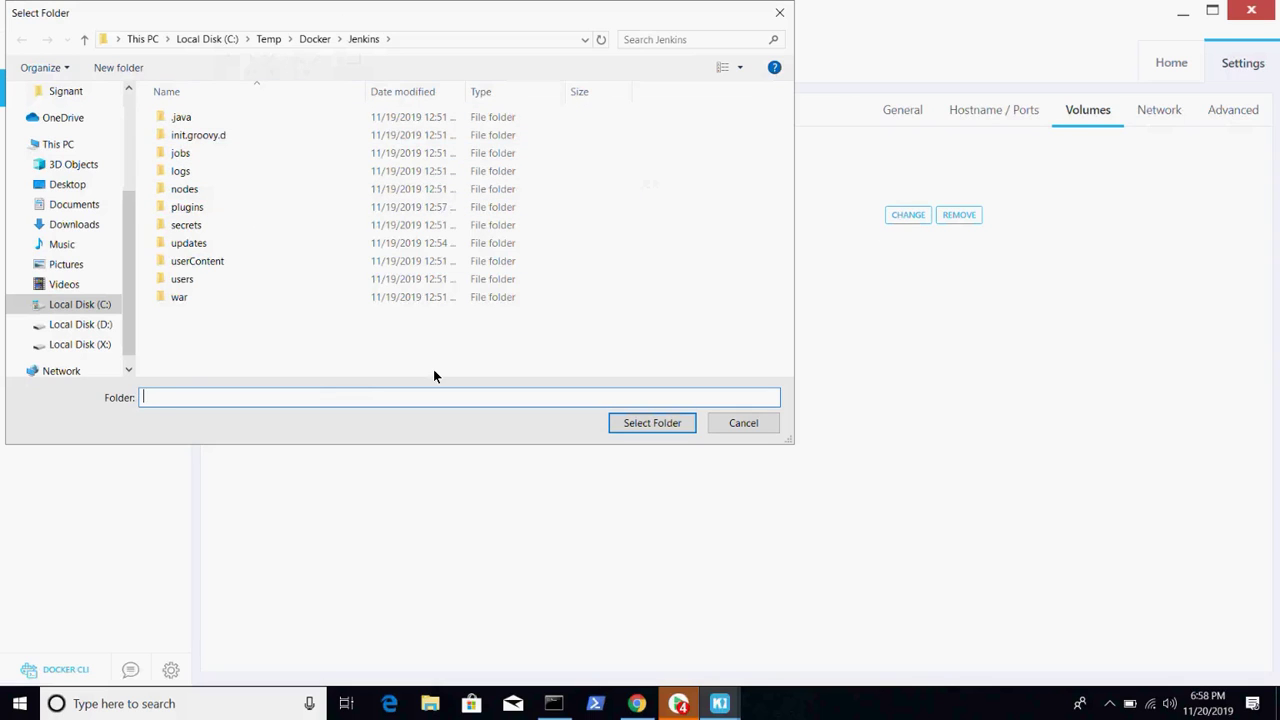
{"action": "left_click", "coordinate": [313, 39]}
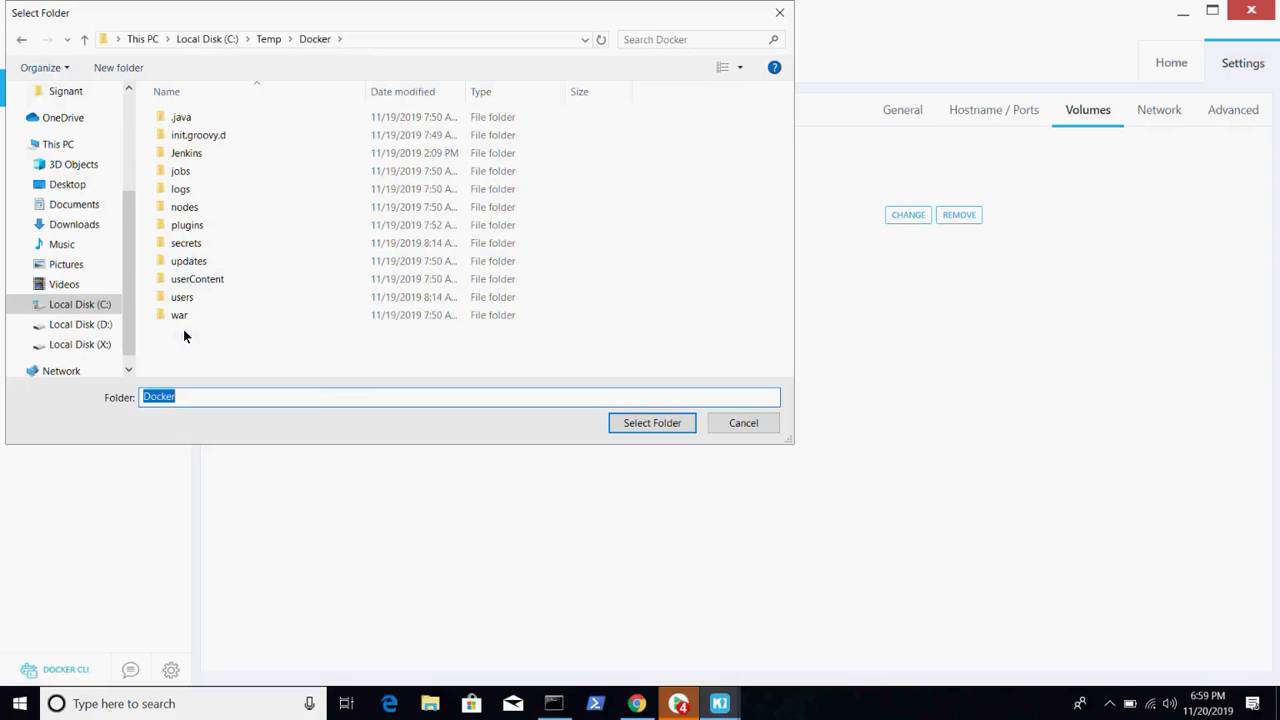
{"action": "left_click", "coordinate": [118, 68]}
{"action": "type", "text": "loser"}
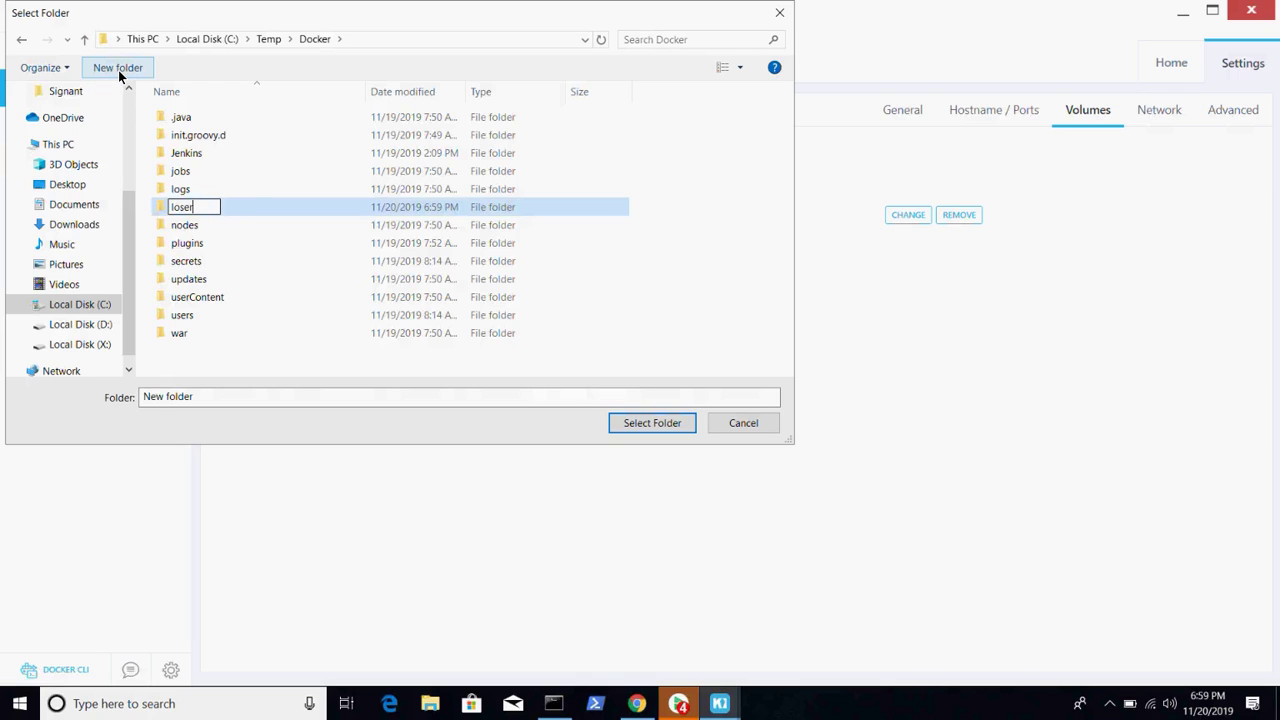
{"action": "key", "text": "Return"}
{"action": "key", "text": "Return"}
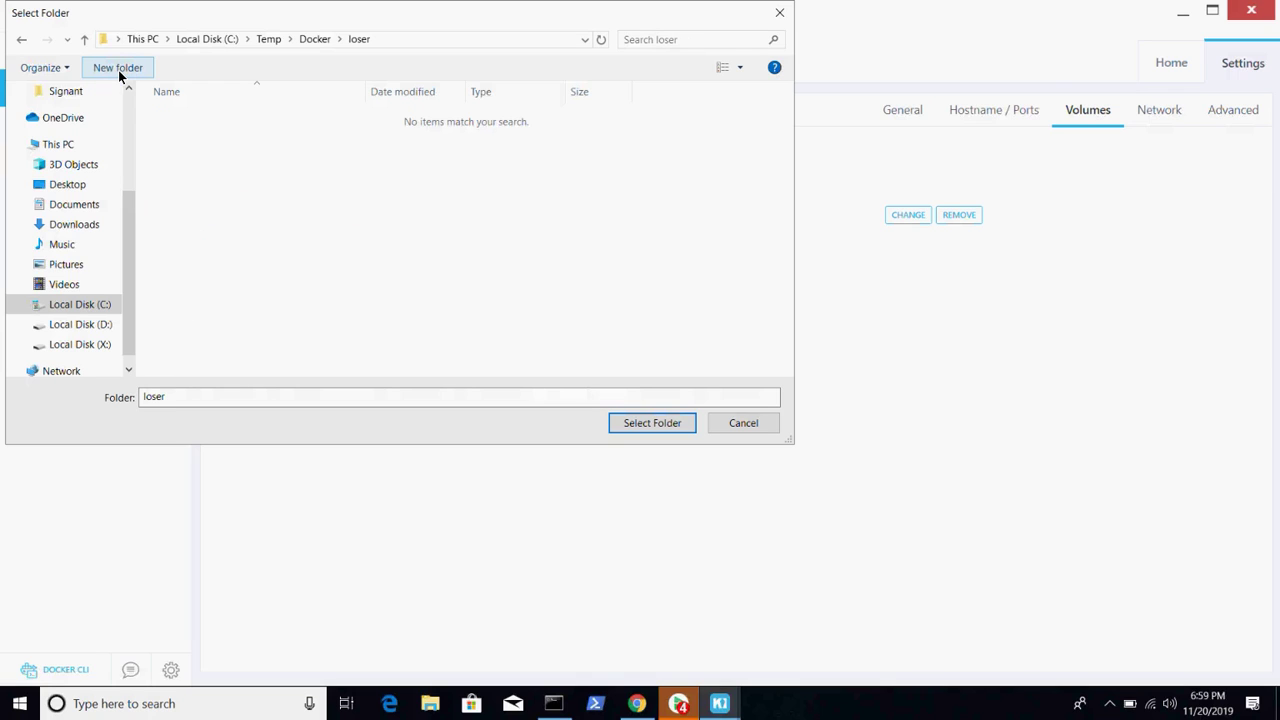
{"action": "left_click", "coordinate": [648, 423]}
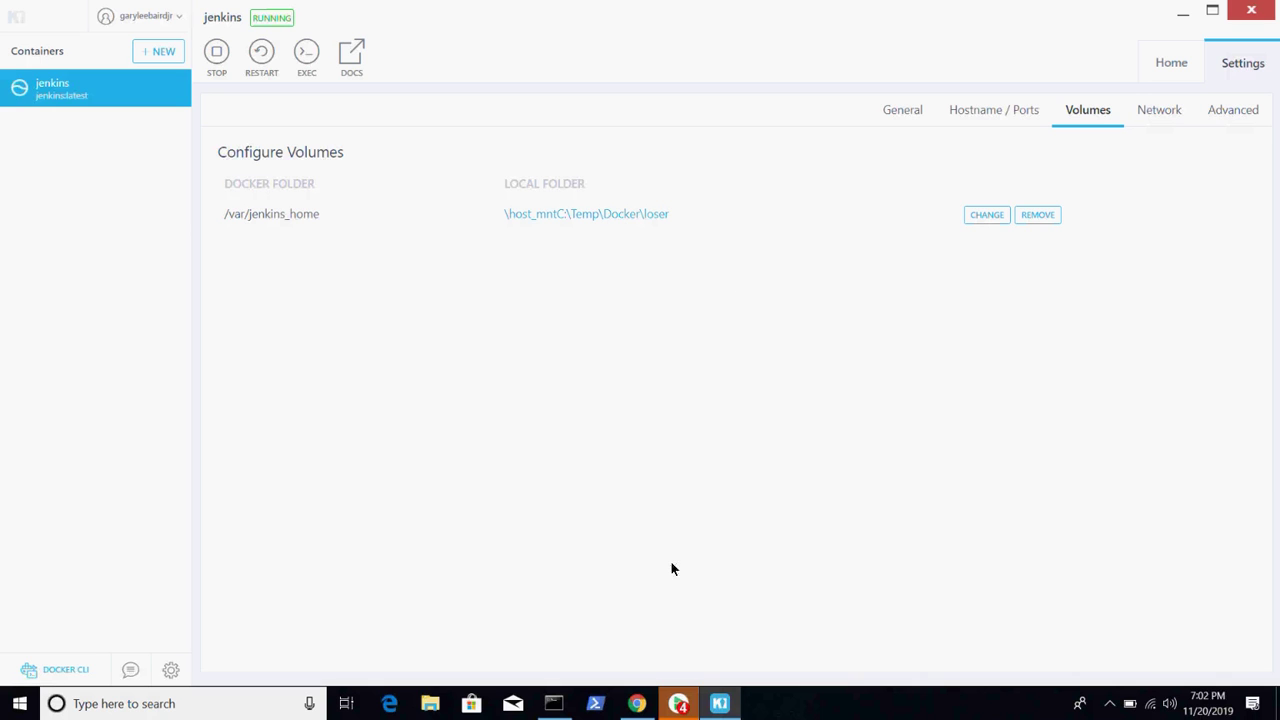
- Reload Jenkins at localhost:32771 in Chrome, find it unreachable, and return to Kitematic
{"action": "left_click", "coordinate": [636, 703]}
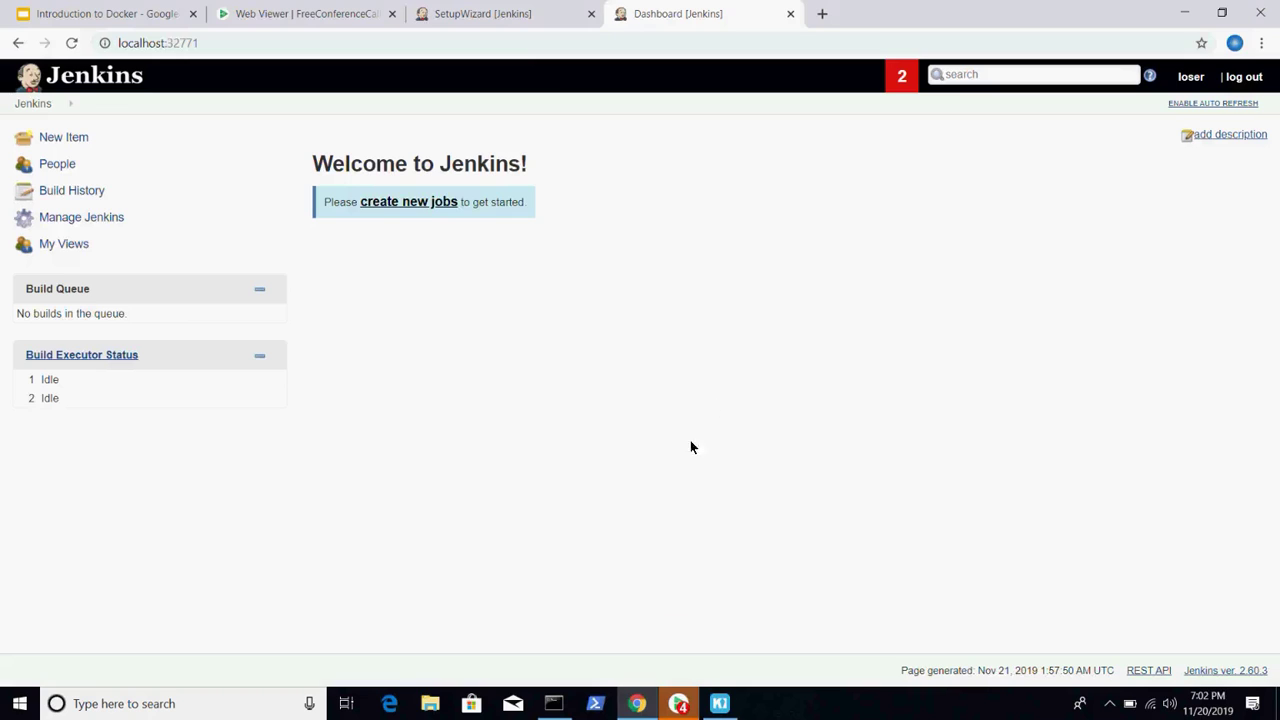
{"action": "left_click", "coordinate": [76, 43]}
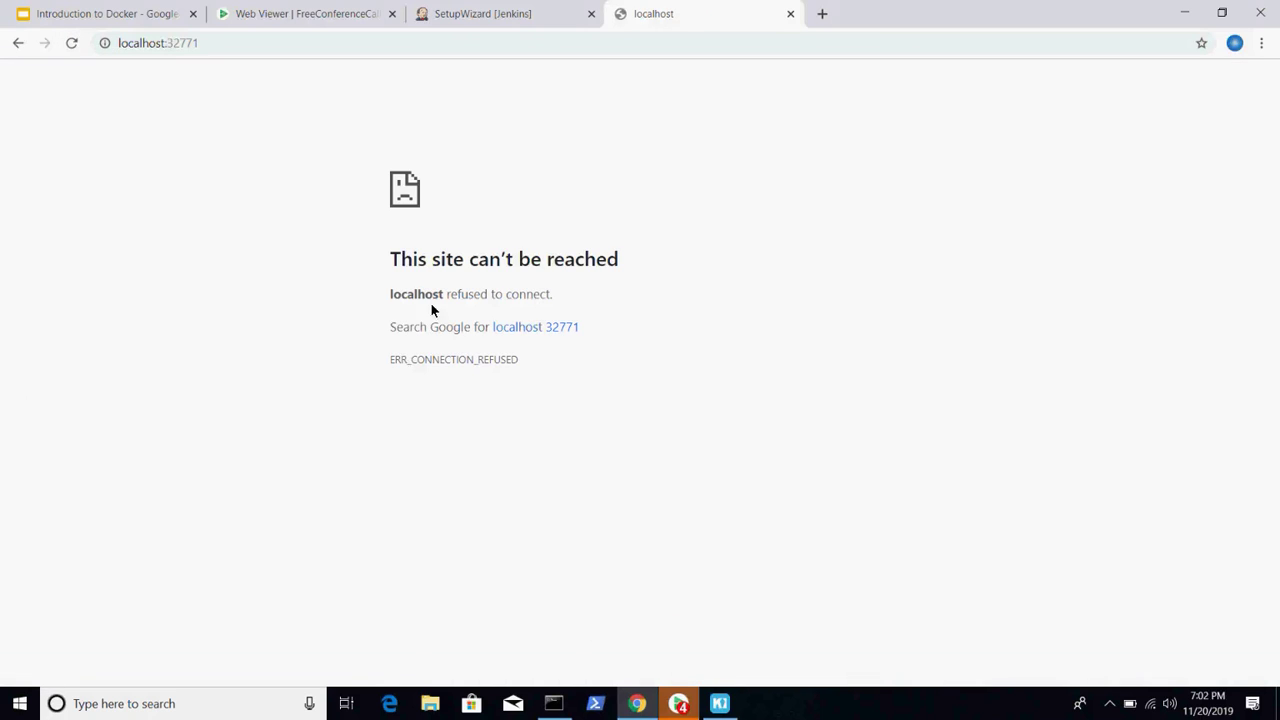
{"action": "left_click", "coordinate": [716, 706]}
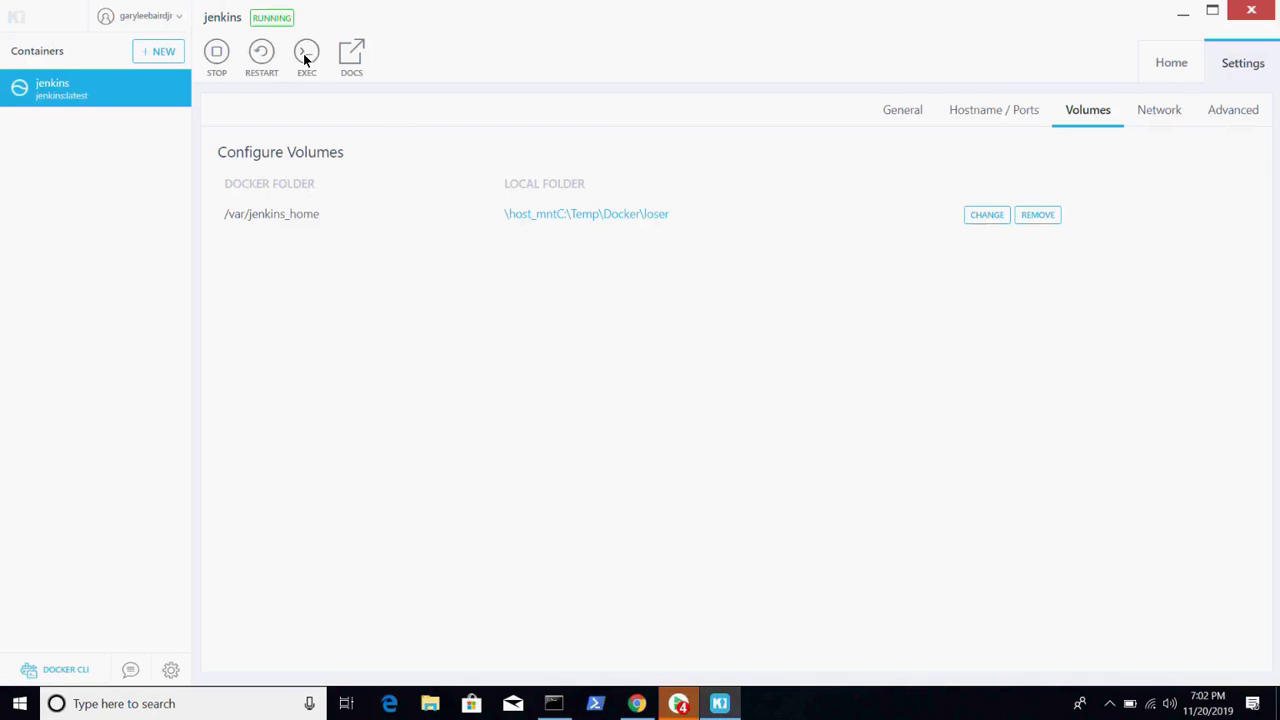
- Stop the jenkins container and wait until it shows STOPPED
{"action": "left_click", "coordinate": [217, 55]}
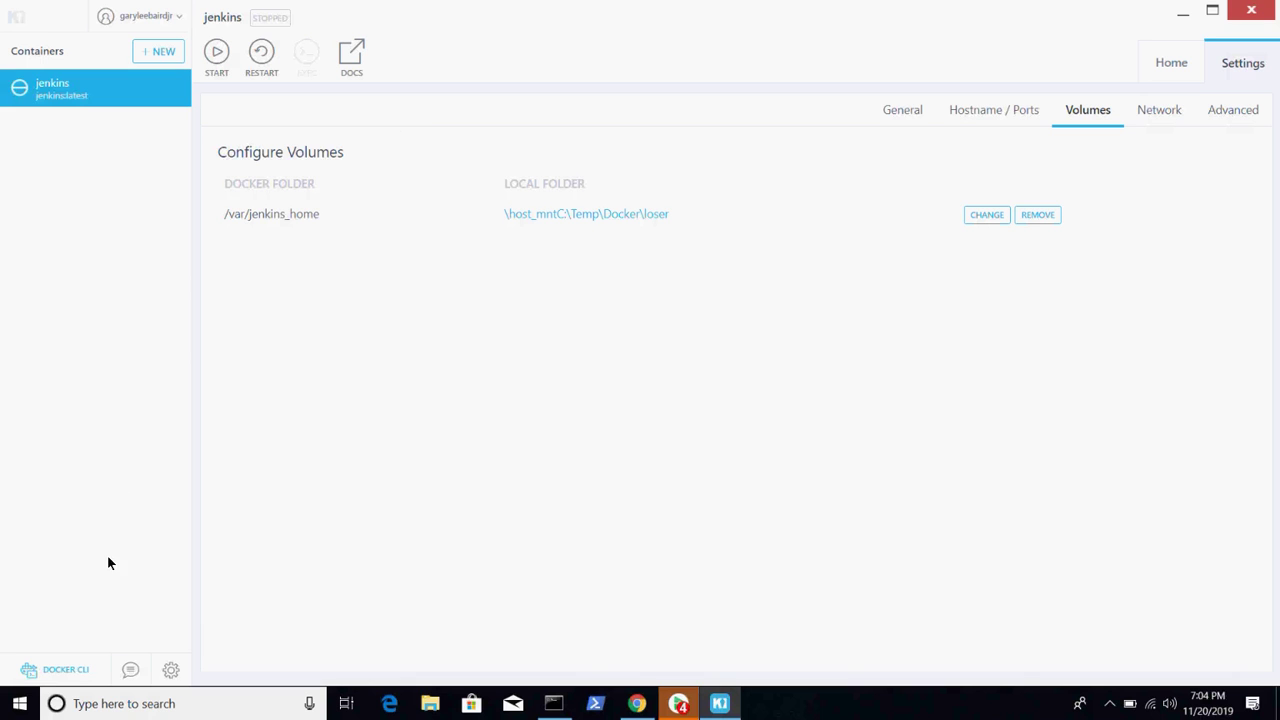
{"action": "left_click", "coordinate": [63, 677]}
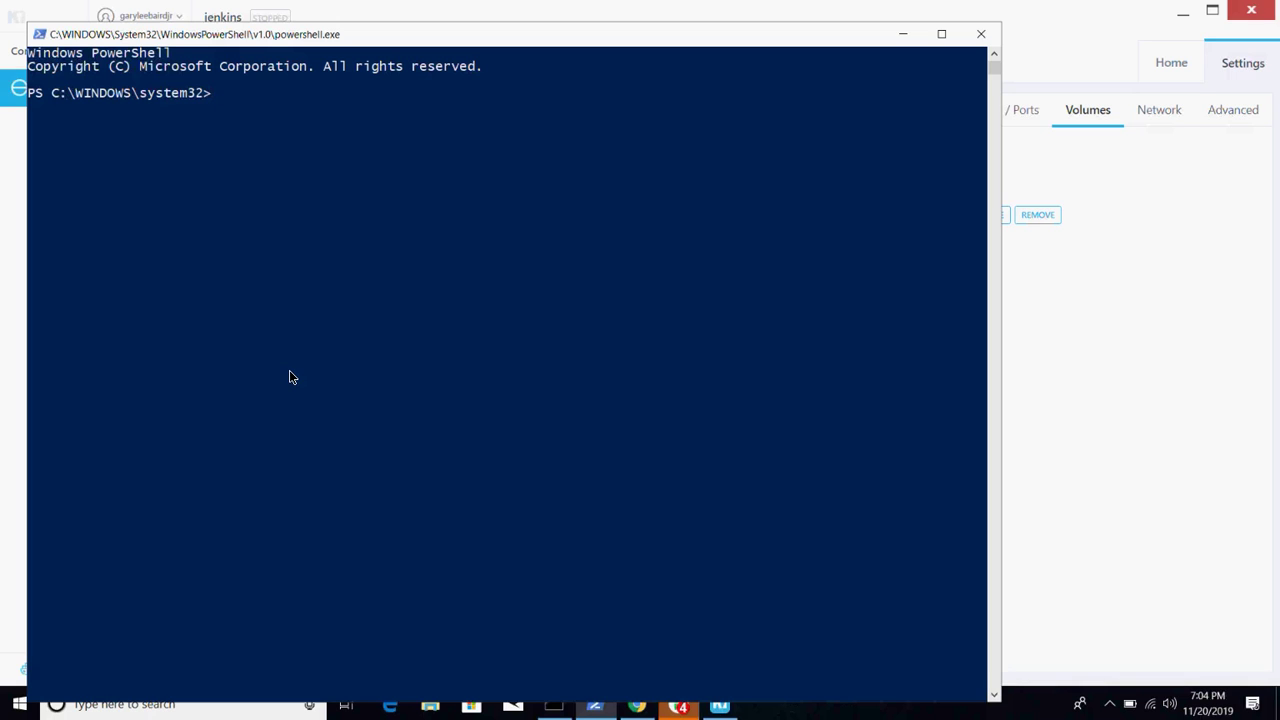
{"action": "left_click", "coordinate": [987, 38]}
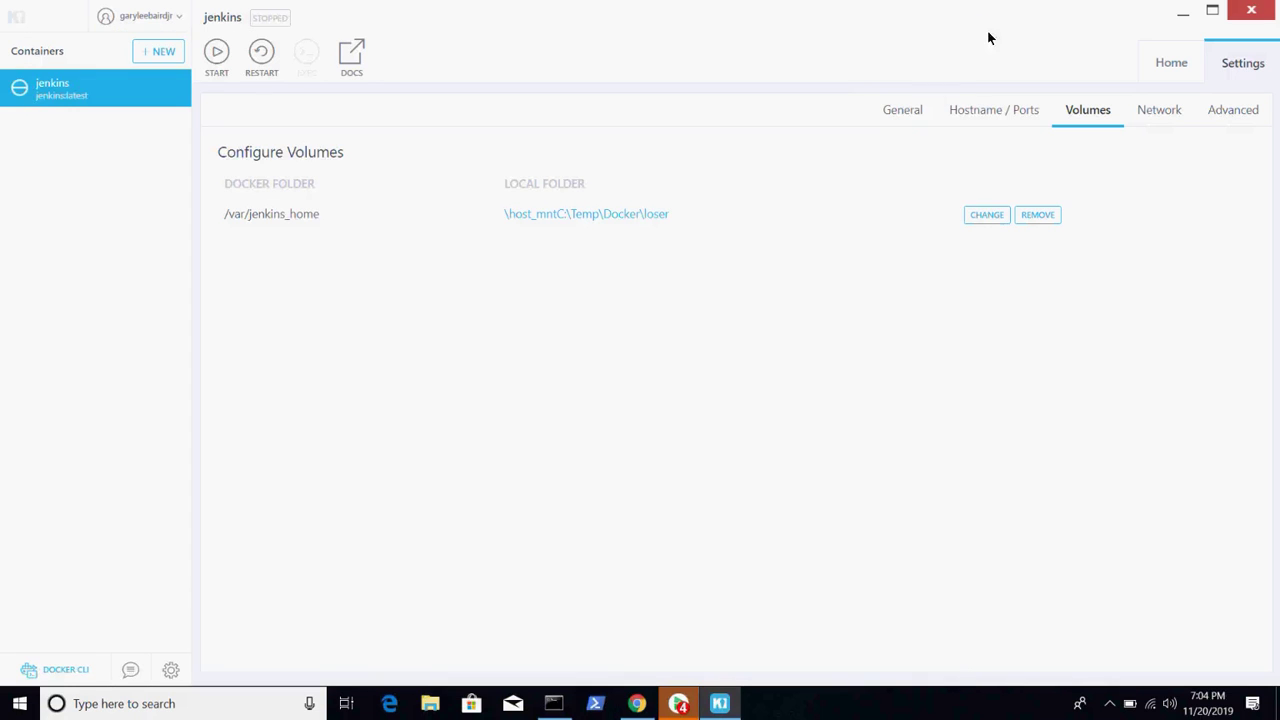
- Review jenkins's network and link settings, open and close Docker CLI, then view its Docker Hub page
{"action": "left_click", "coordinate": [1155, 115]}
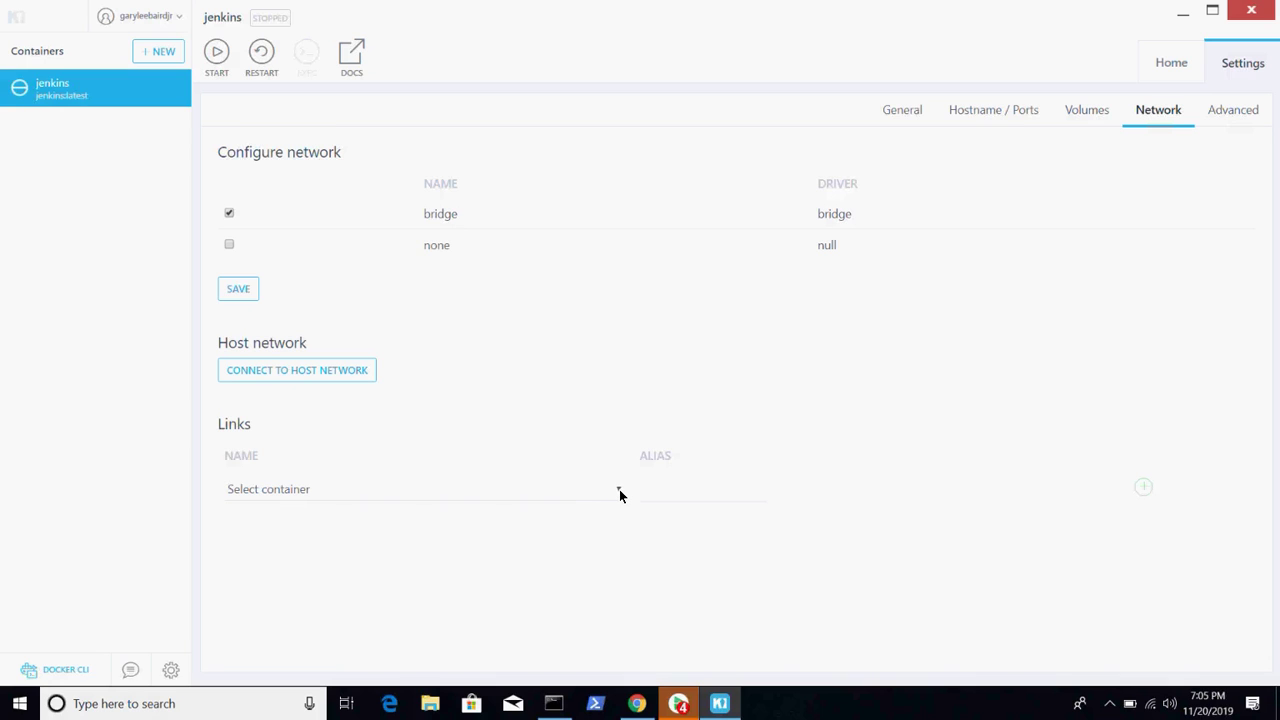
{"action": "left_click", "coordinate": [619, 493]}
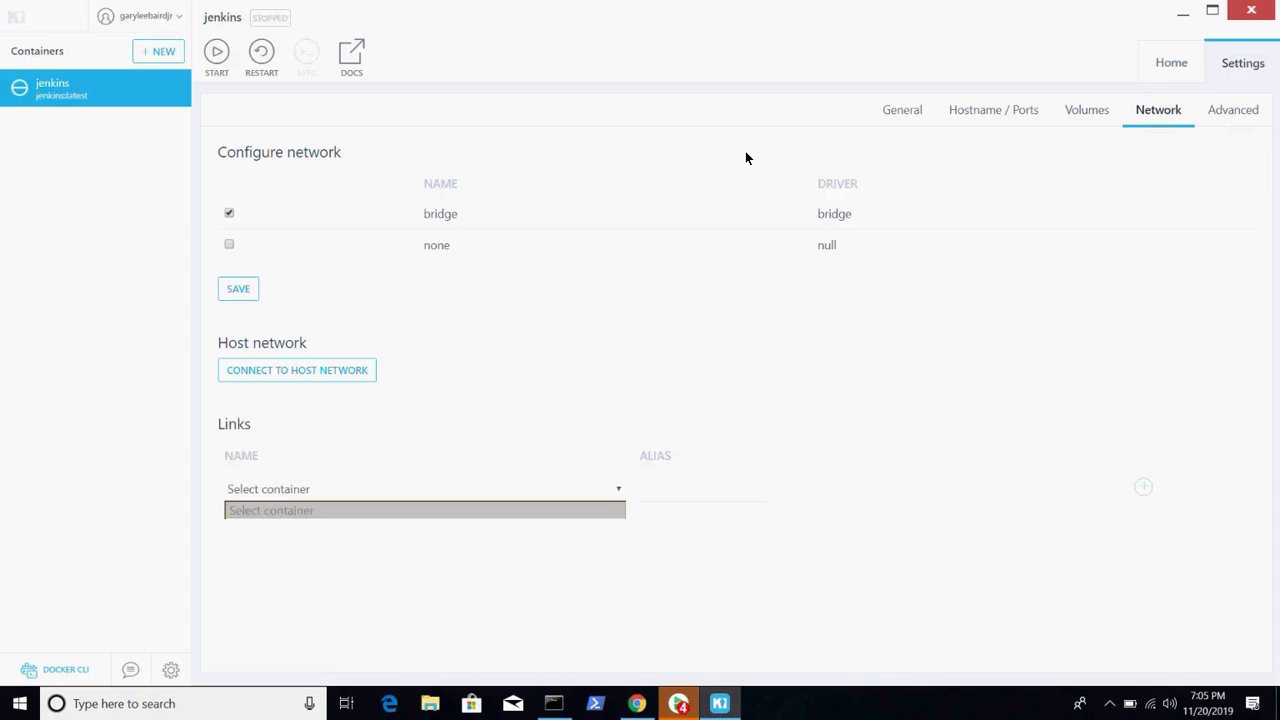
{"action": "left_click", "coordinate": [48, 666]}
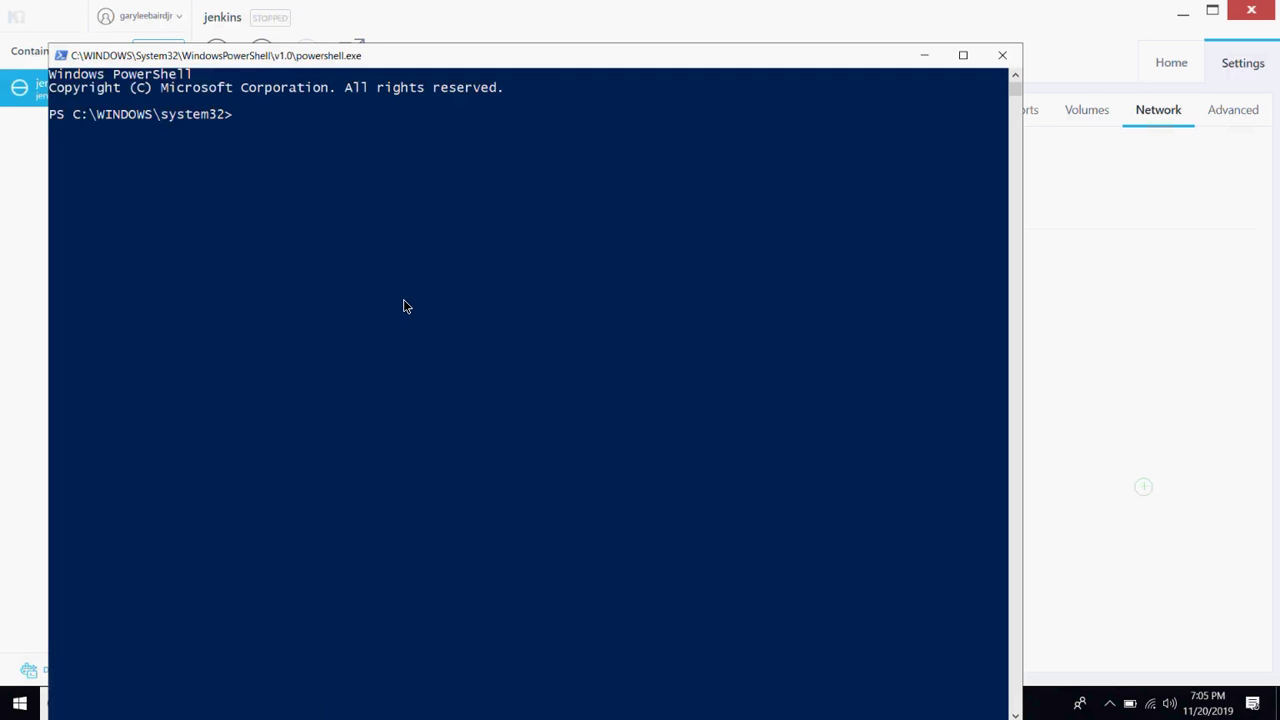
{"action": "left_click", "coordinate": [1002, 58]}
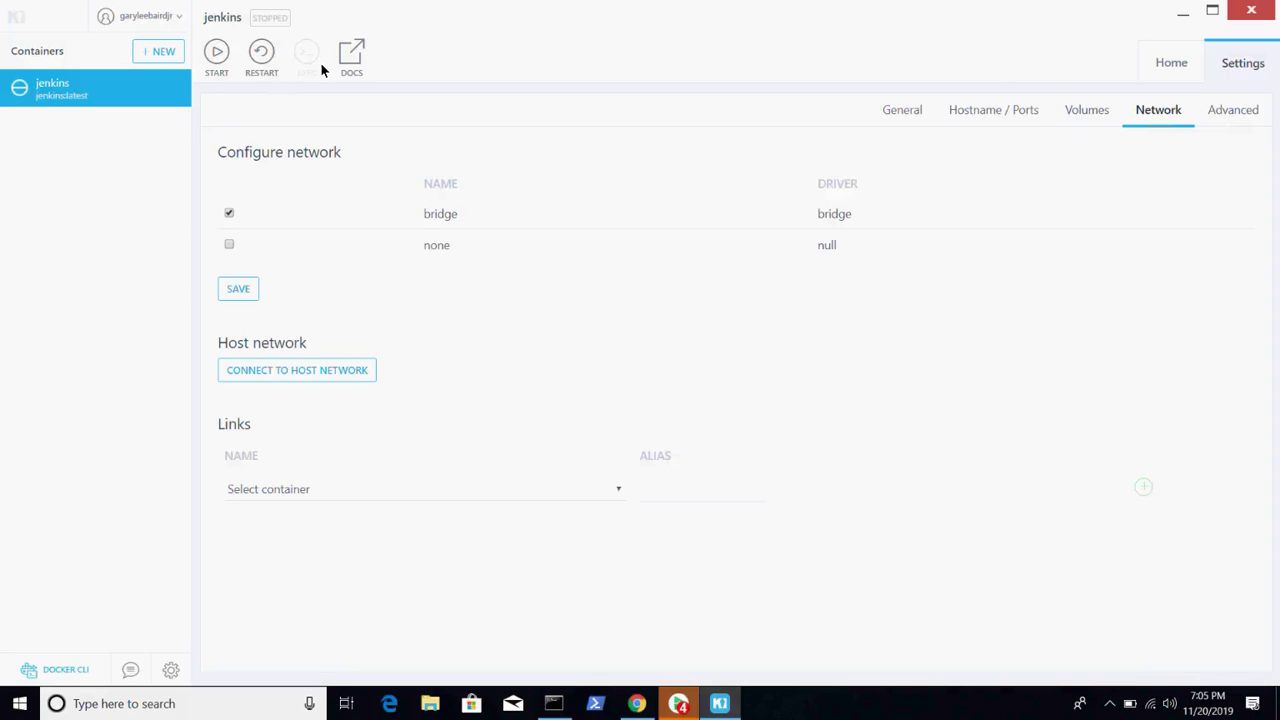
{"action": "left_click", "coordinate": [352, 54]}
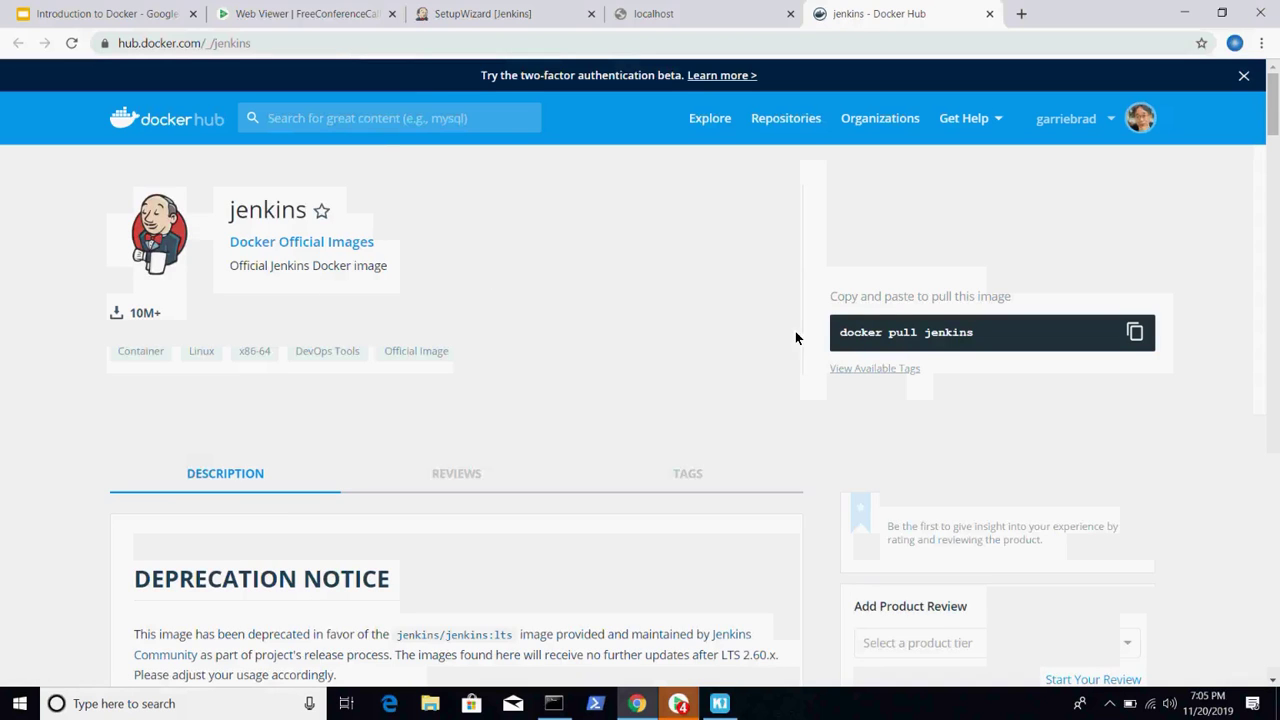
- Copy the 'docker pull jenkins' command from Docker Hub and switch to the Administrator Command Prompt
{"action": "left_click_drag", "start_coordinate": [842, 334], "coordinate": [974, 341]}
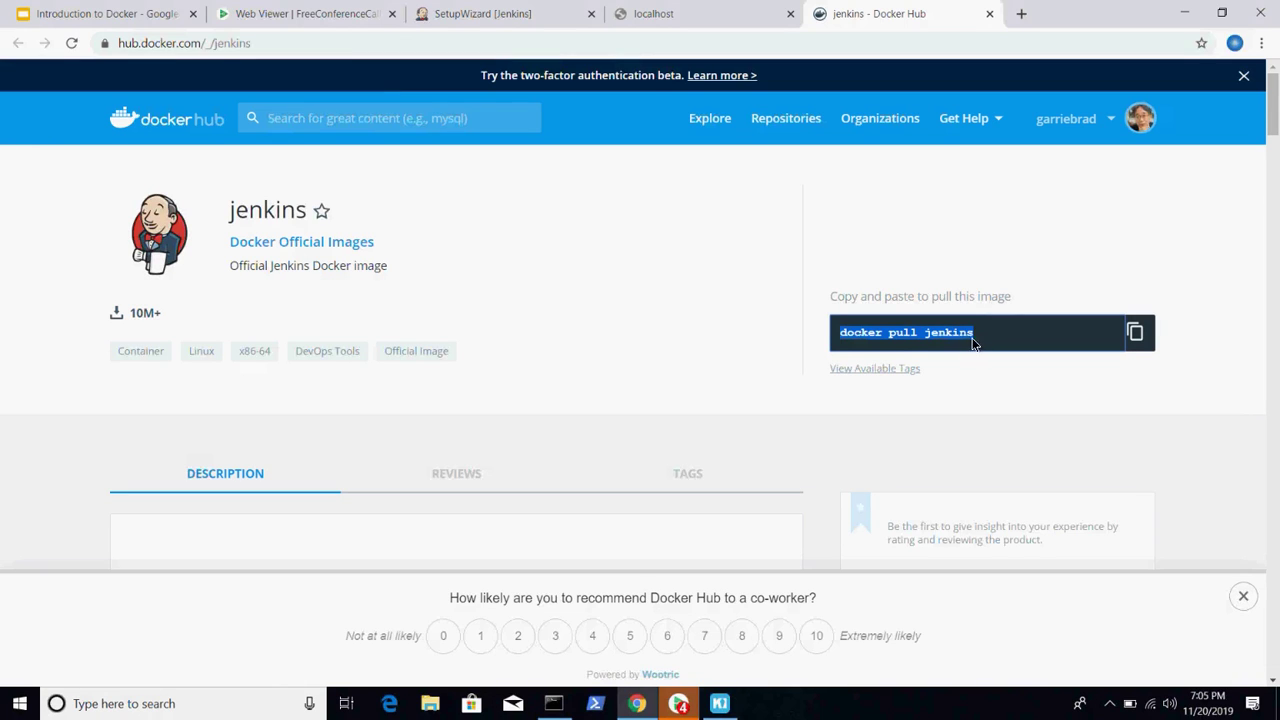
{"action": "left_click", "coordinate": [1137, 333]}
{"action": "left_click", "coordinate": [553, 703]}
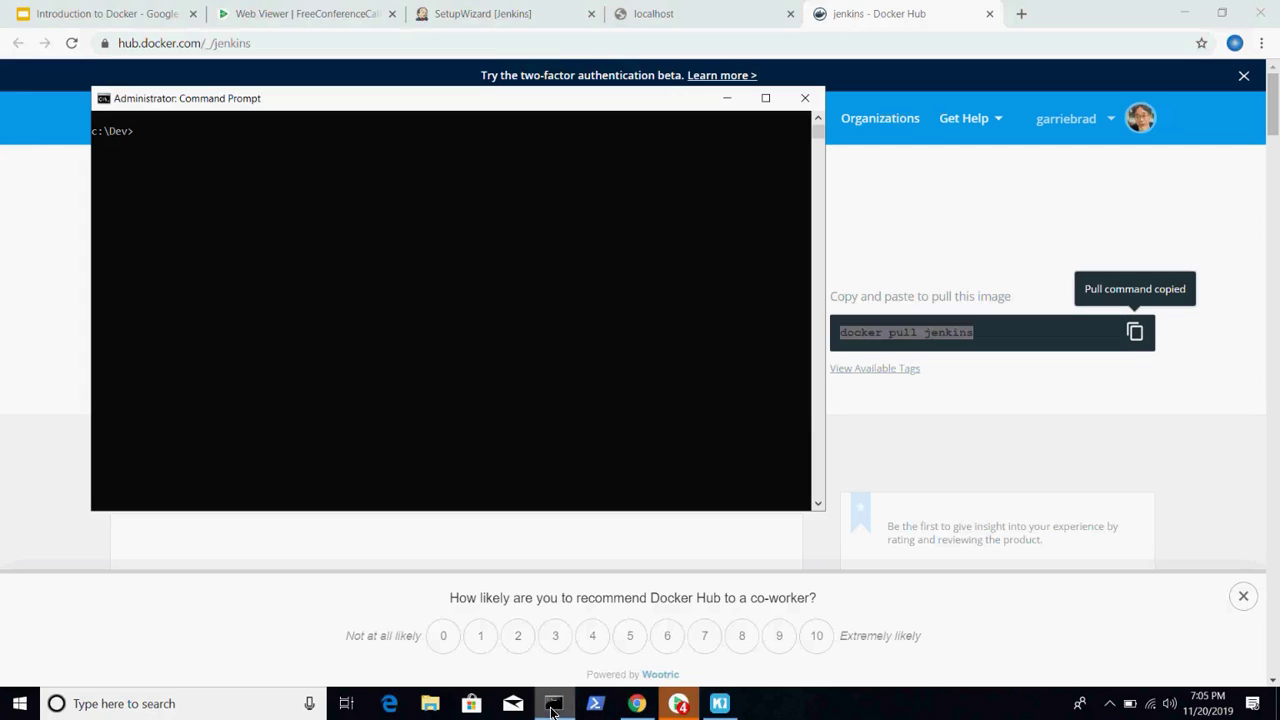
- Paste the pull command, edit it into 'docker --help', and run it
{"action": "key", "text": "ctrl+v"}
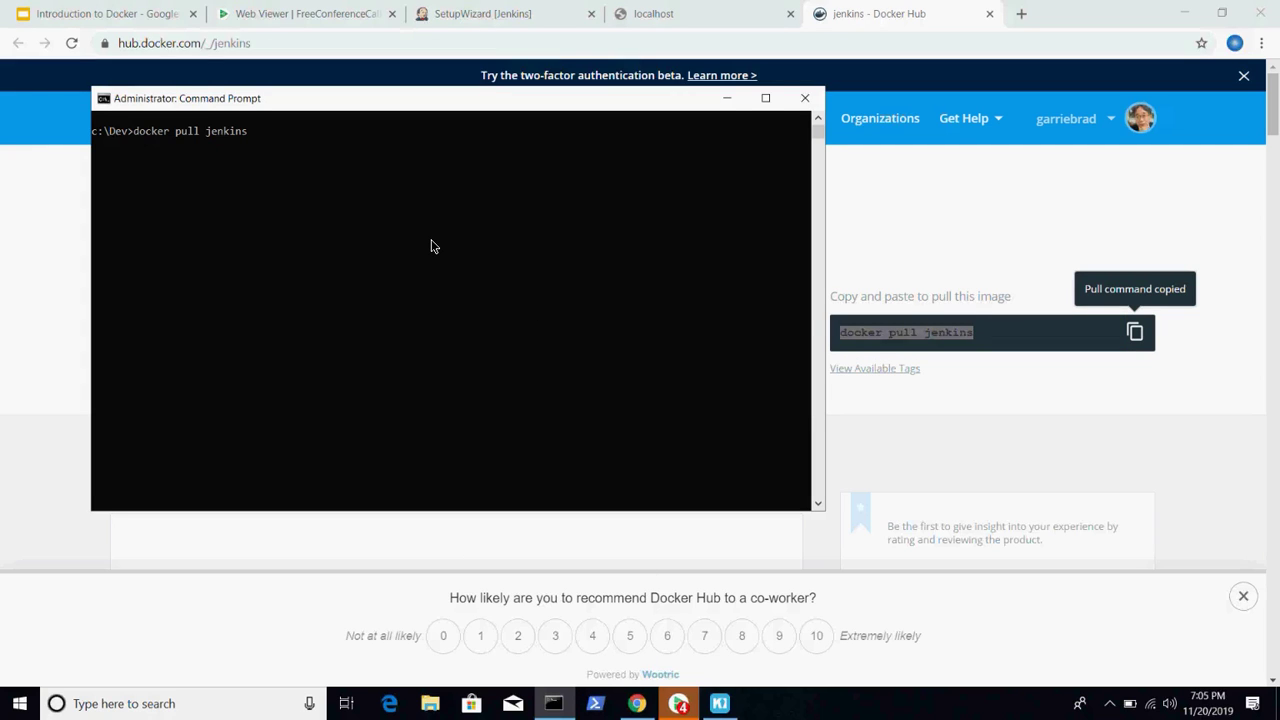
{"action": "type", "text": "-"}
{"action": "key", "text": "BackSpace"}
{"action": "key", "text": "BackSpace"}
{"action": "key", "text": "BackSpace"}
{"action": "key", "text": "BackSpace"}
{"action": "key", "text": "BackSpace"}
{"action": "key", "text": "BackSpace"}
{"action": "key", "text": "BackSpace"}
{"action": "key", "text": "BackSpace"}
{"action": "key", "text": "BackSpace"}
{"action": "key", "text": "BackSpace"}
{"action": "key", "text": "BackSpace"}
{"action": "key", "text": "BackSpace"}
{"action": "key", "text": "BackSpace"}
{"action": "key", "text": "BackSpace"}
{"action": "key", "text": "BackSpace"}
{"action": "key", "text": "BackSpace"}
{"action": "key", "text": "BackSpace"}
{"action": "key", "text": "BackSpace"}
{"action": "key", "text": "BackSpace"}
{"action": "type", "text": "docker --j"}
{"action": "key", "text": "BackSpace"}
{"action": "type", "text": "helo"}
{"action": "key", "text": "BackSpace"}
{"action": "type", "text": "p"}
{"action": "key", "text": "Return"}
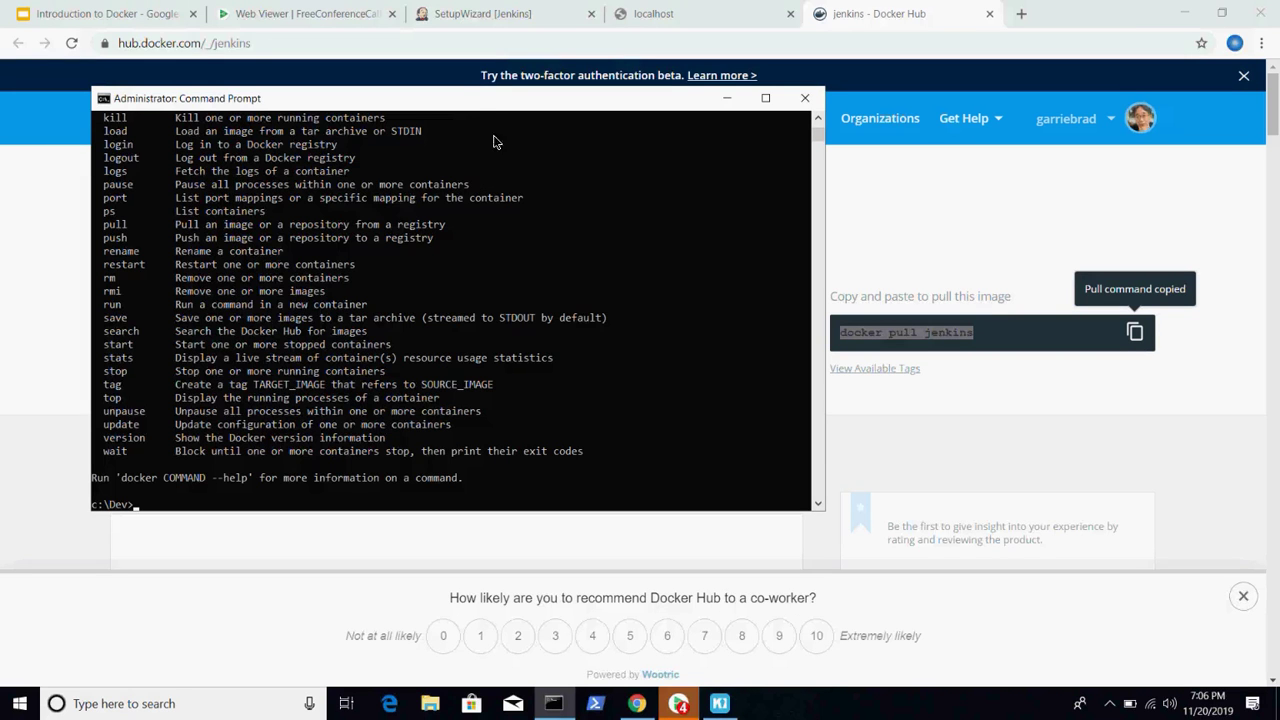
- Maximize the Command Prompt window to fill the whole screen
{"action": "double_click", "coordinate": [462, 89]}
{"action": "double_click", "coordinate": [465, 98]}
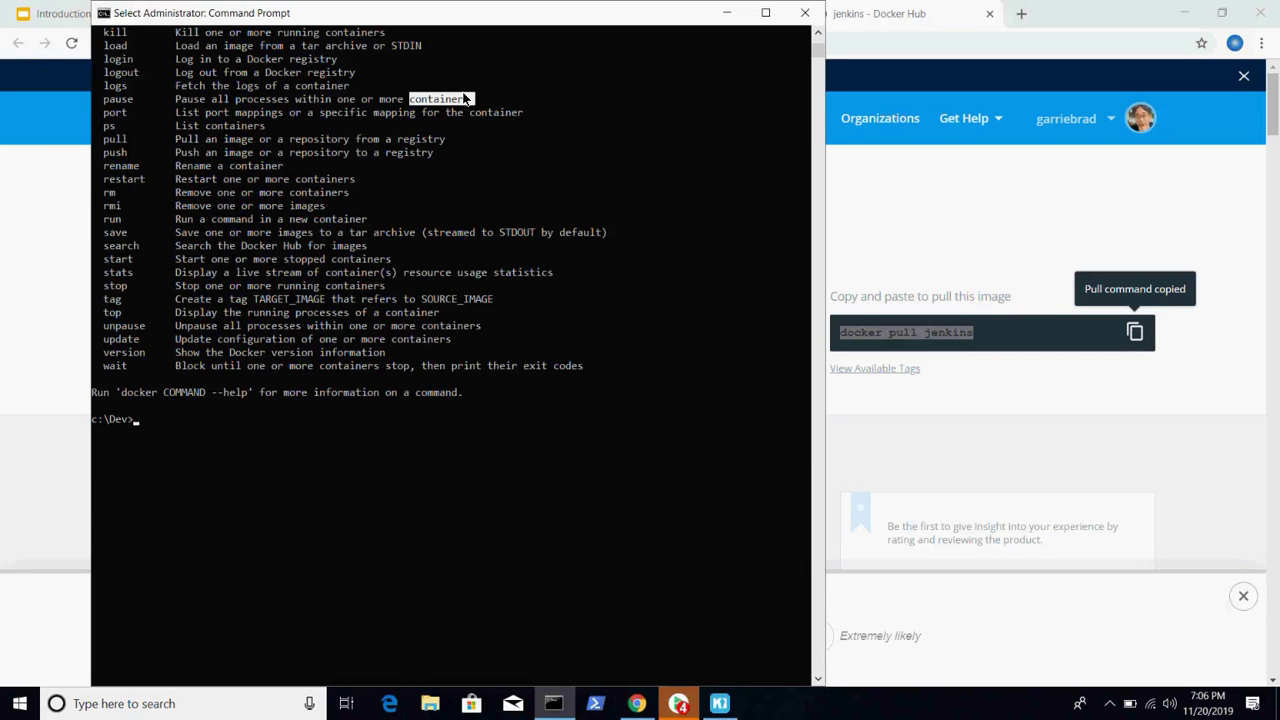
{"action": "left_click", "coordinate": [772, 13]}
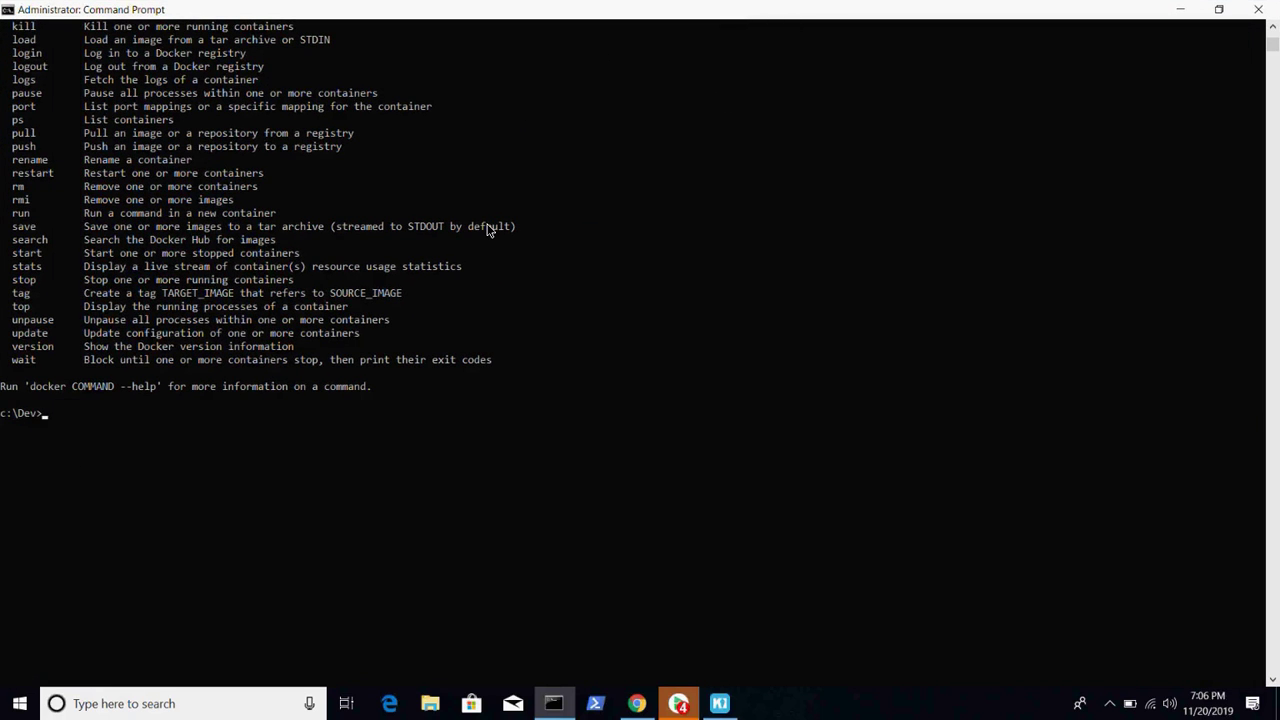
{"action": "left_click", "coordinate": [380, 213]}
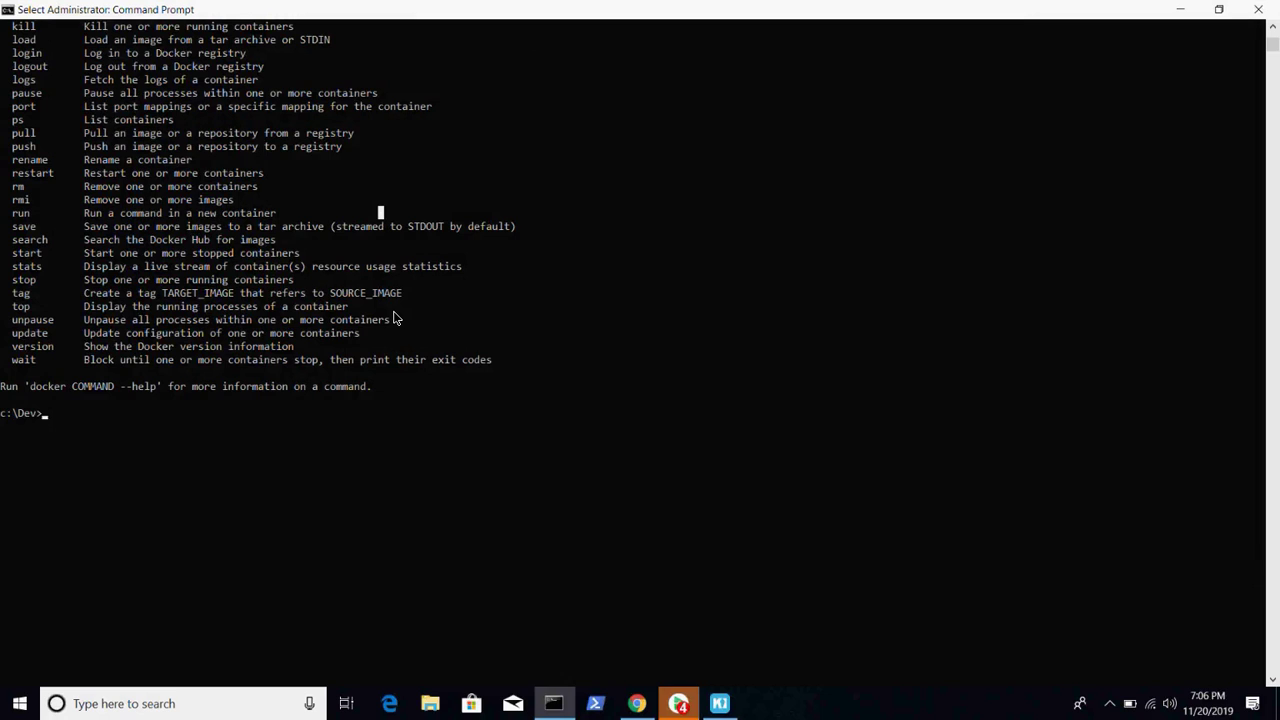
- Set the console font to Consolas size 28 in the window Properties
{"action": "right_click", "coordinate": [536, 15]}
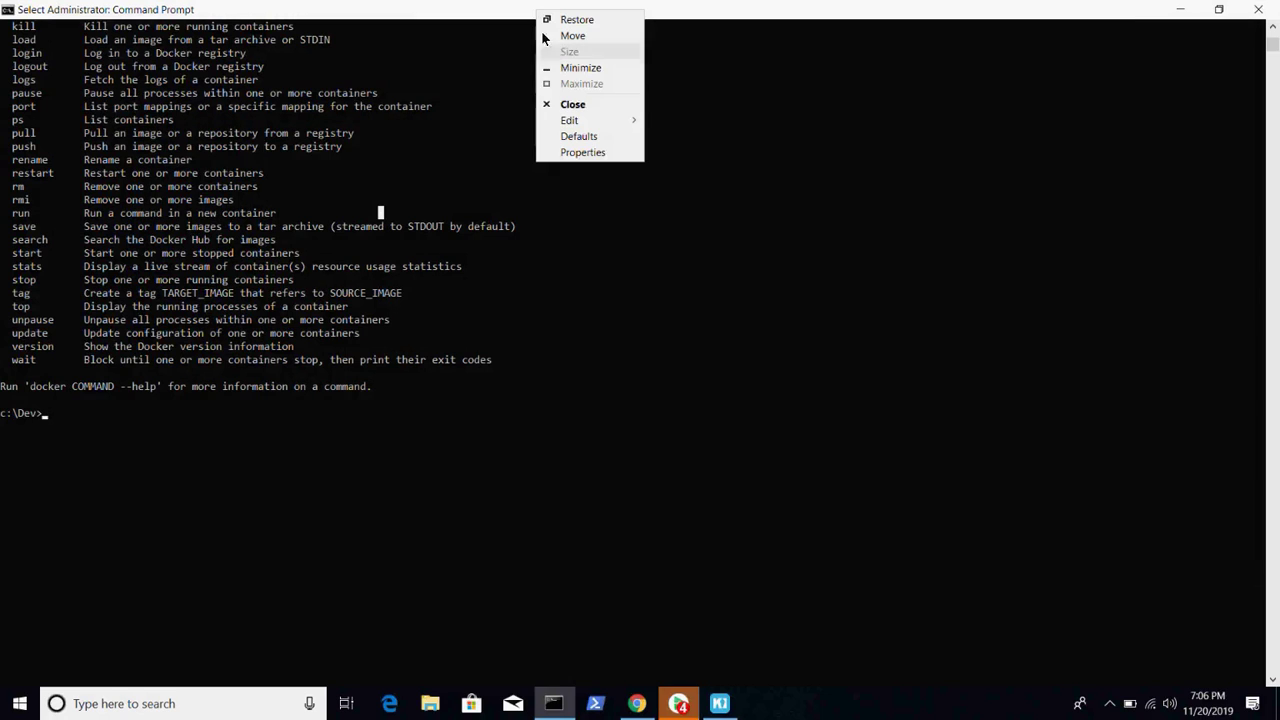
{"action": "left_click", "coordinate": [580, 156]}
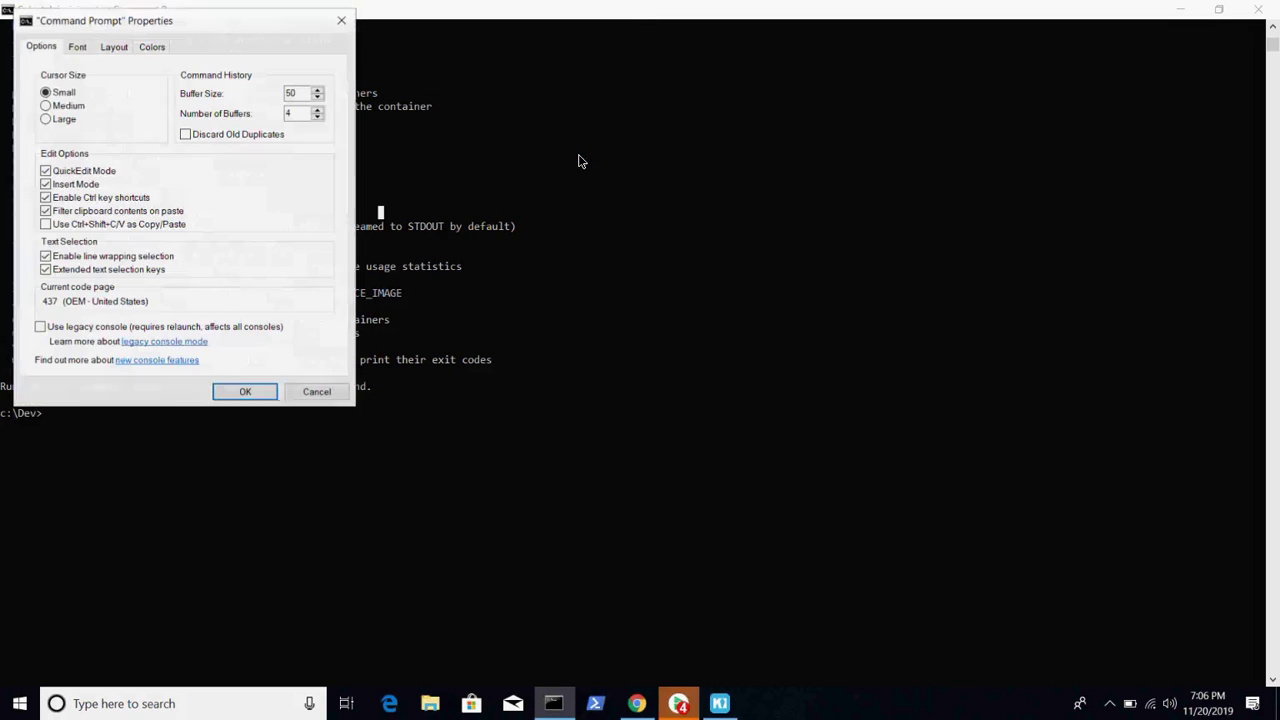
{"action": "left_click", "coordinate": [77, 46]}
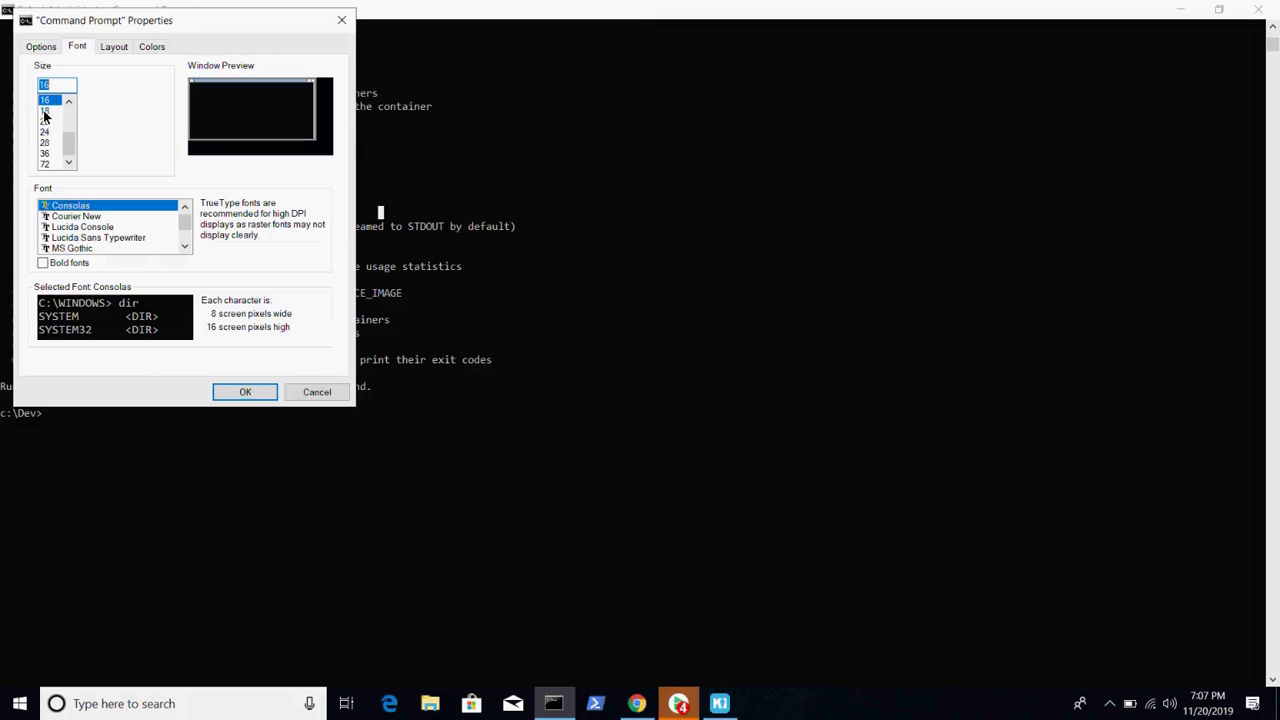
{"action": "left_click", "coordinate": [44, 143]}
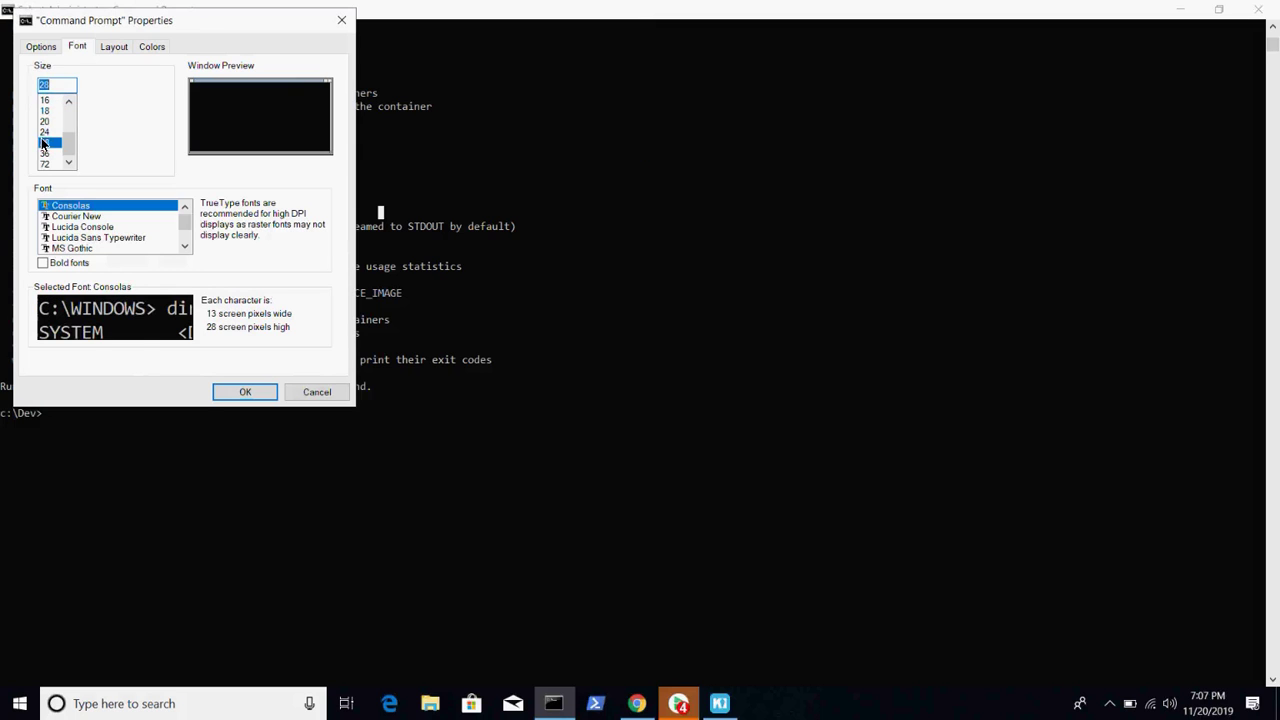
{"action": "left_click", "coordinate": [251, 392]}
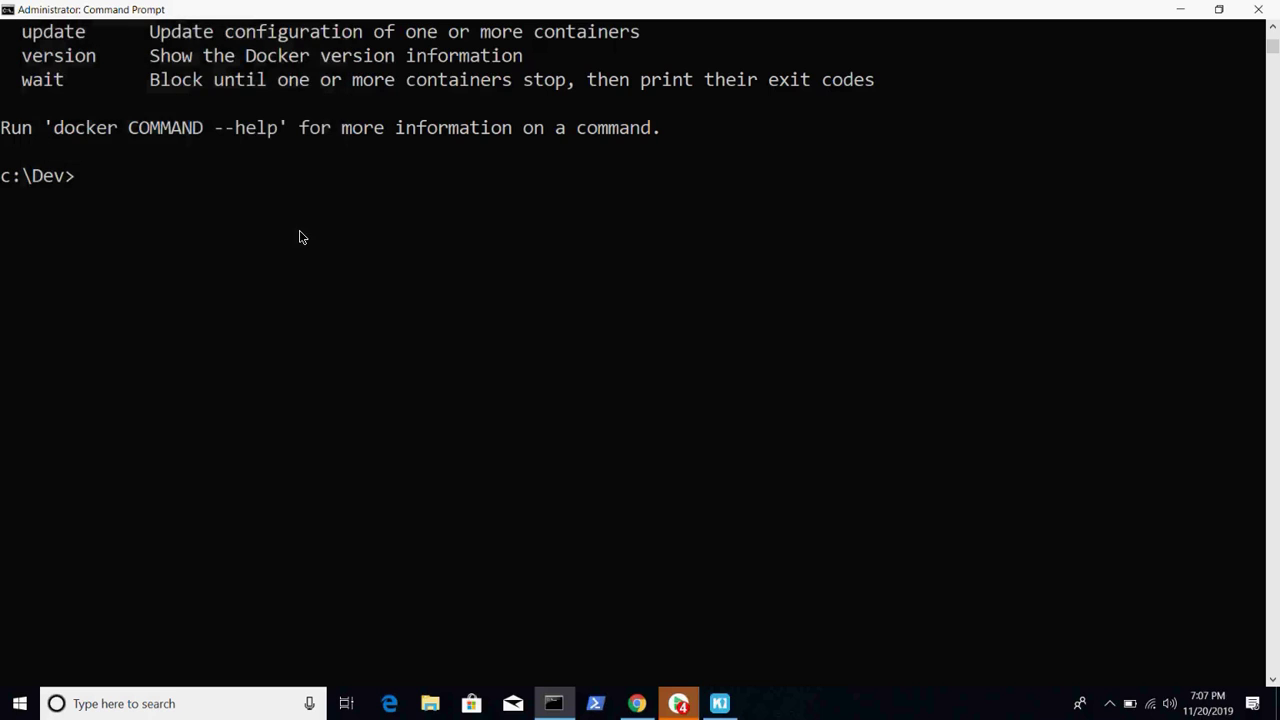
{"action": "scroll", "coordinate": [299, 236], "scroll_direction": "up", "scroll_amount": 7}
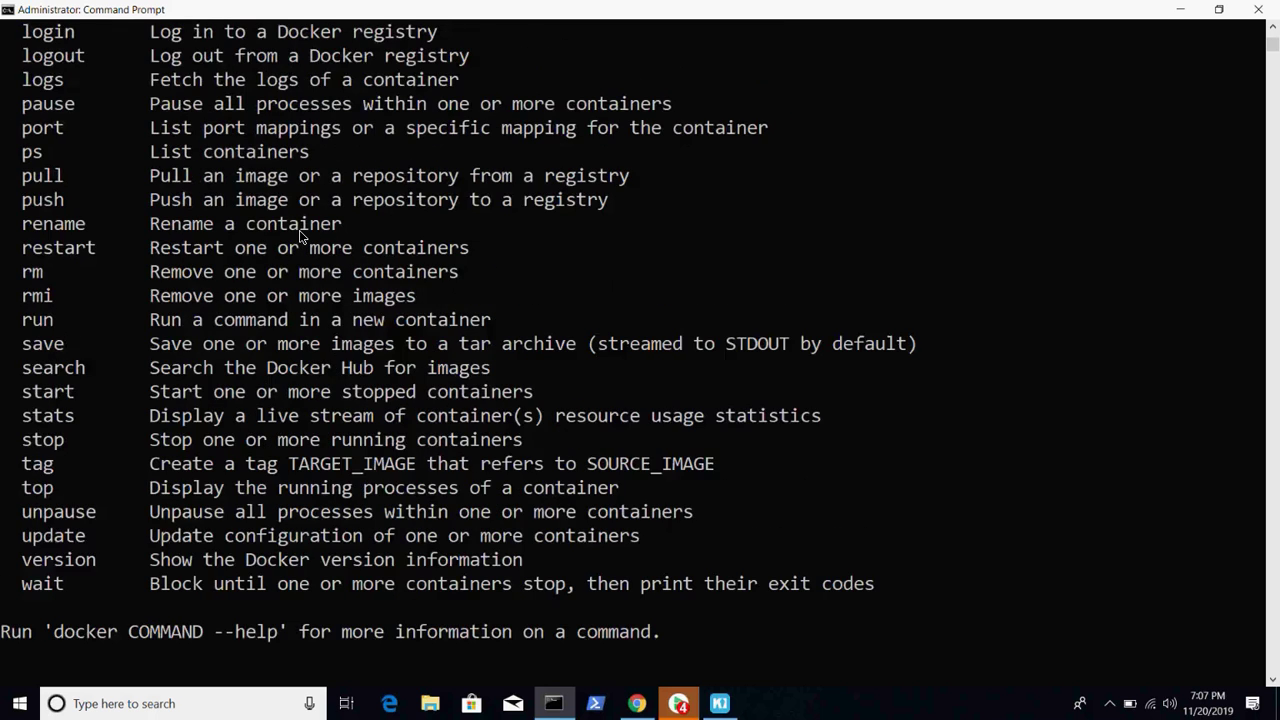
{"action": "scroll", "coordinate": [299, 236], "scroll_direction": "up", "scroll_amount": 5}
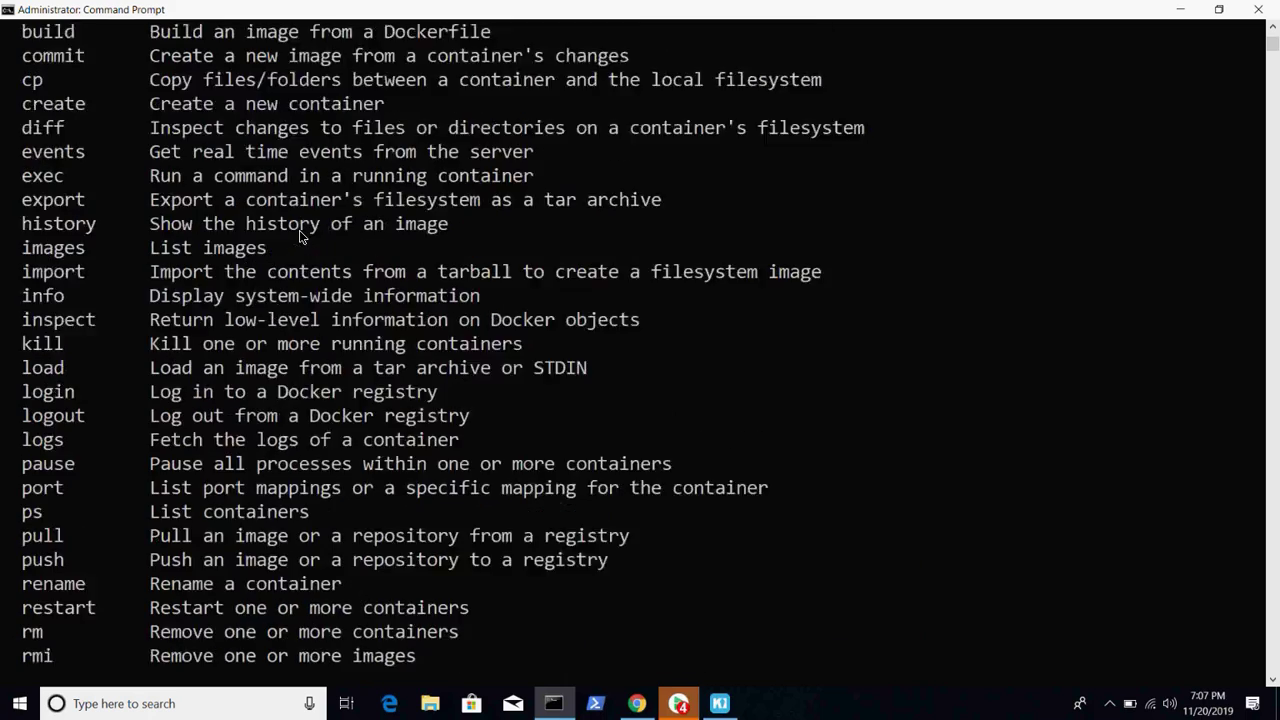
{"action": "scroll", "coordinate": [299, 234], "scroll_direction": "up", "scroll_amount": 2}
{"action": "scroll", "coordinate": [299, 234], "scroll_direction": "down", "scroll_amount": 1}
{"action": "scroll", "coordinate": [299, 234], "scroll_direction": "up", "scroll_amount": 2}
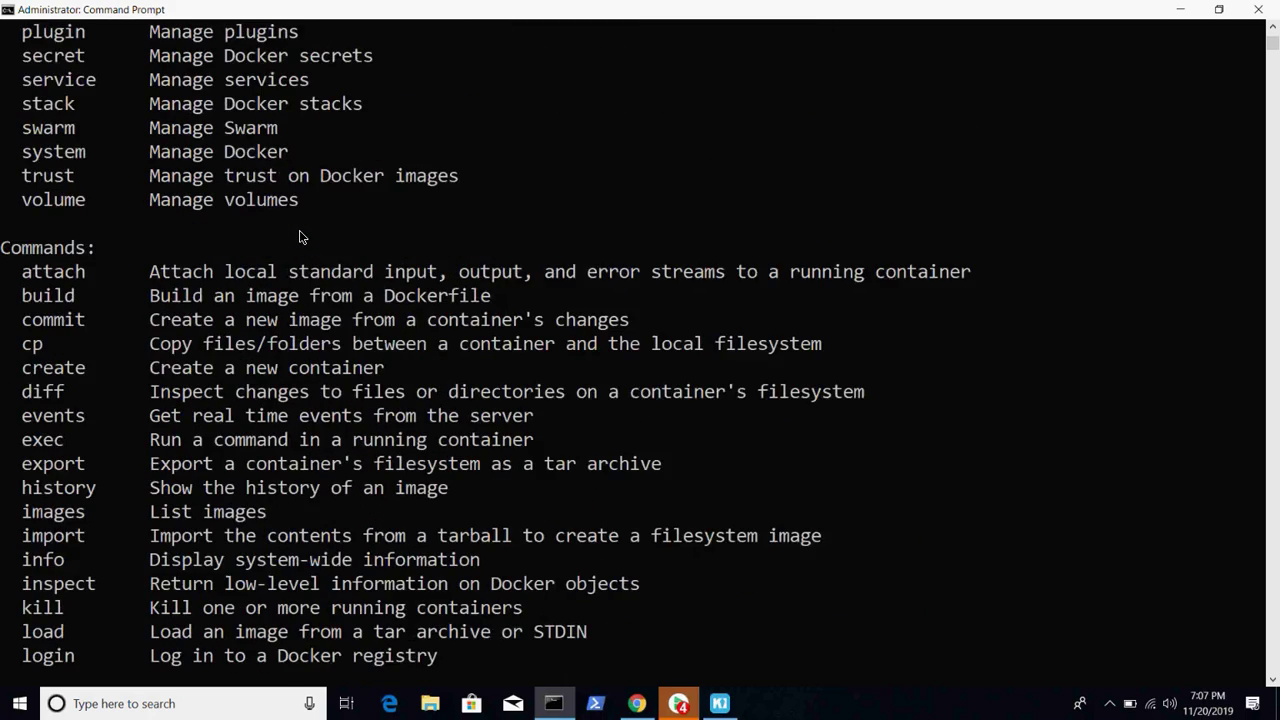
{"action": "scroll", "coordinate": [299, 236], "scroll_direction": "up", "scroll_amount": 4}
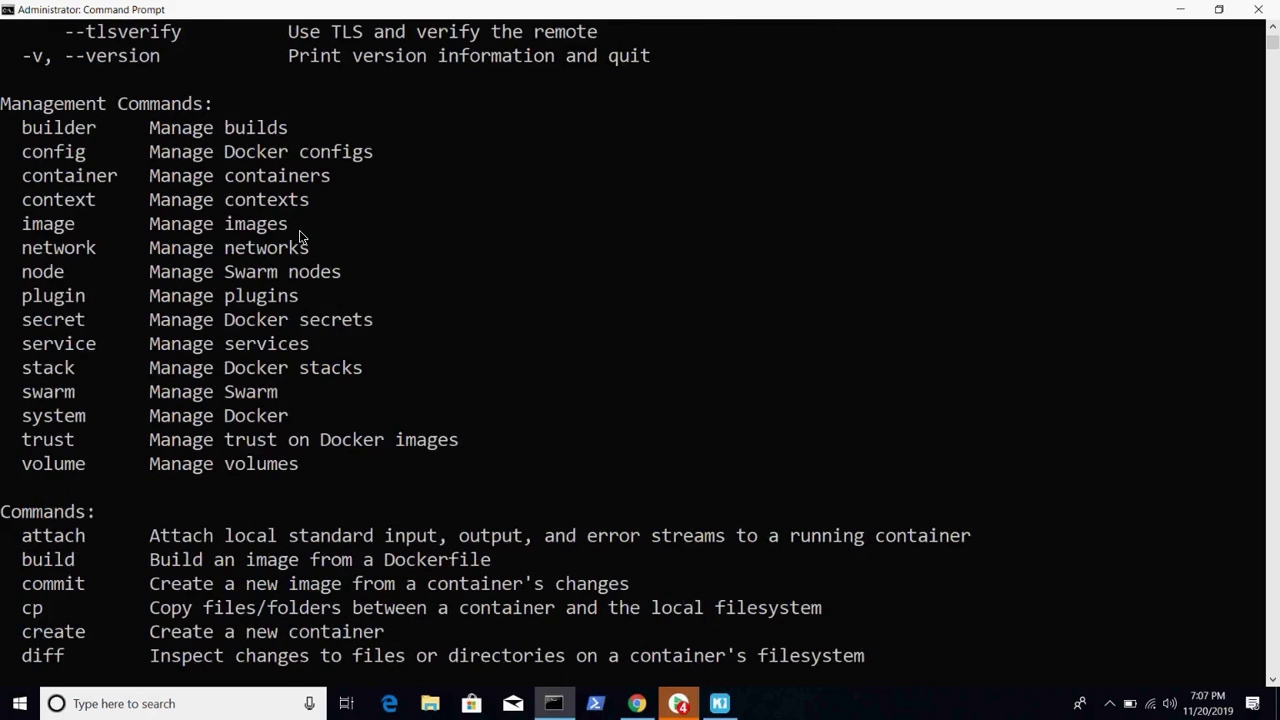
{"action": "scroll", "coordinate": [299, 236], "scroll_direction": "up", "scroll_amount": 8}
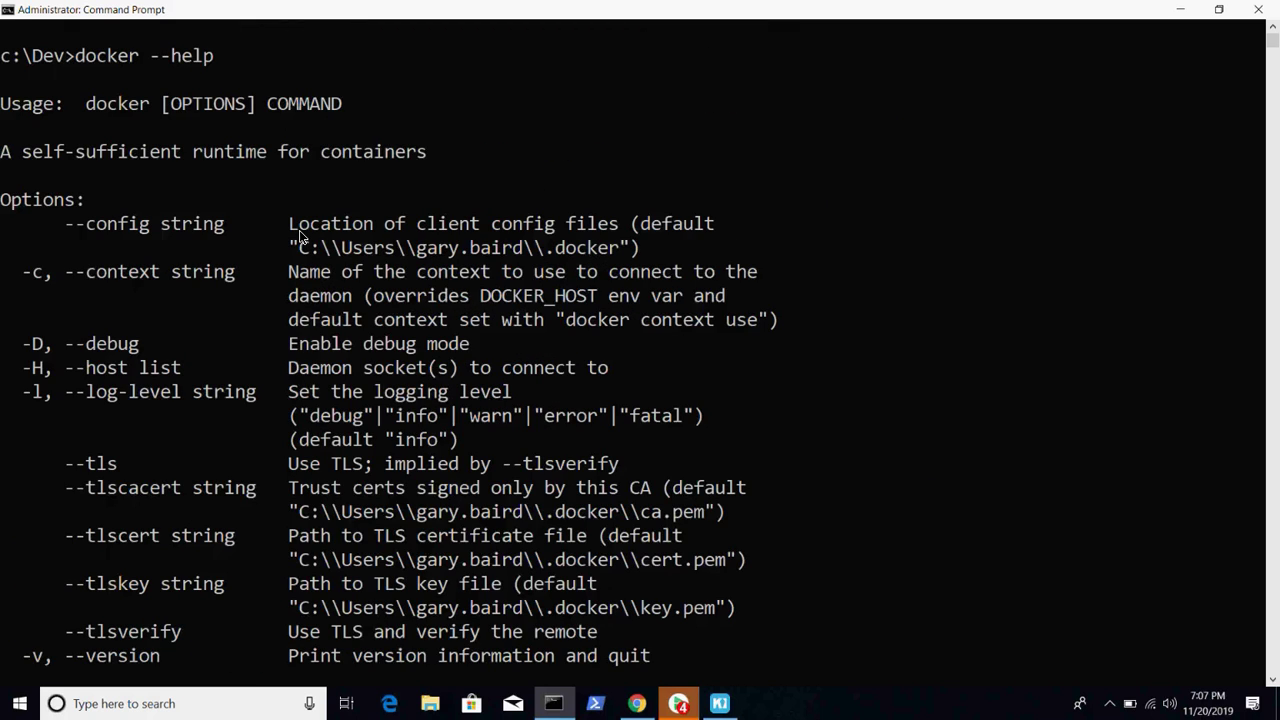
{"action": "scroll", "coordinate": [362, 240], "scroll_direction": "down", "scroll_amount": 3}
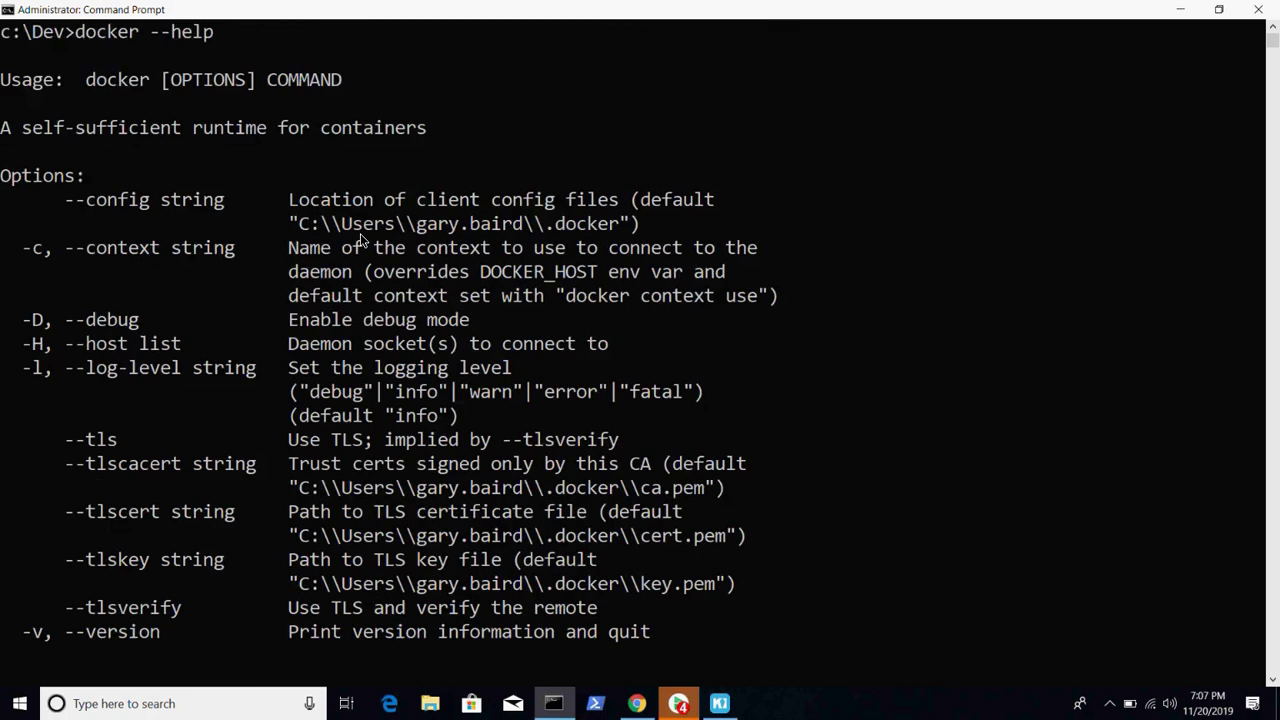
{"action": "scroll", "coordinate": [362, 240], "scroll_direction": "down", "scroll_amount": 1}
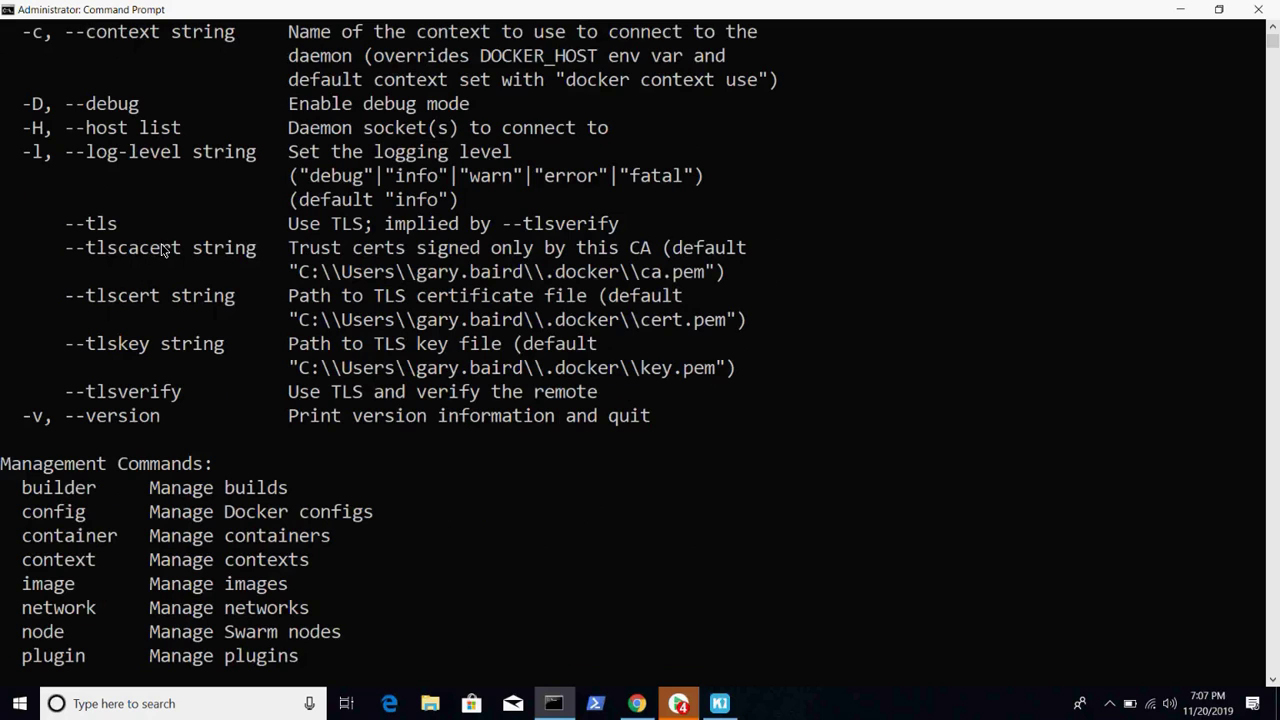
{"action": "scroll", "coordinate": [163, 249], "scroll_direction": "down", "scroll_amount": 2}
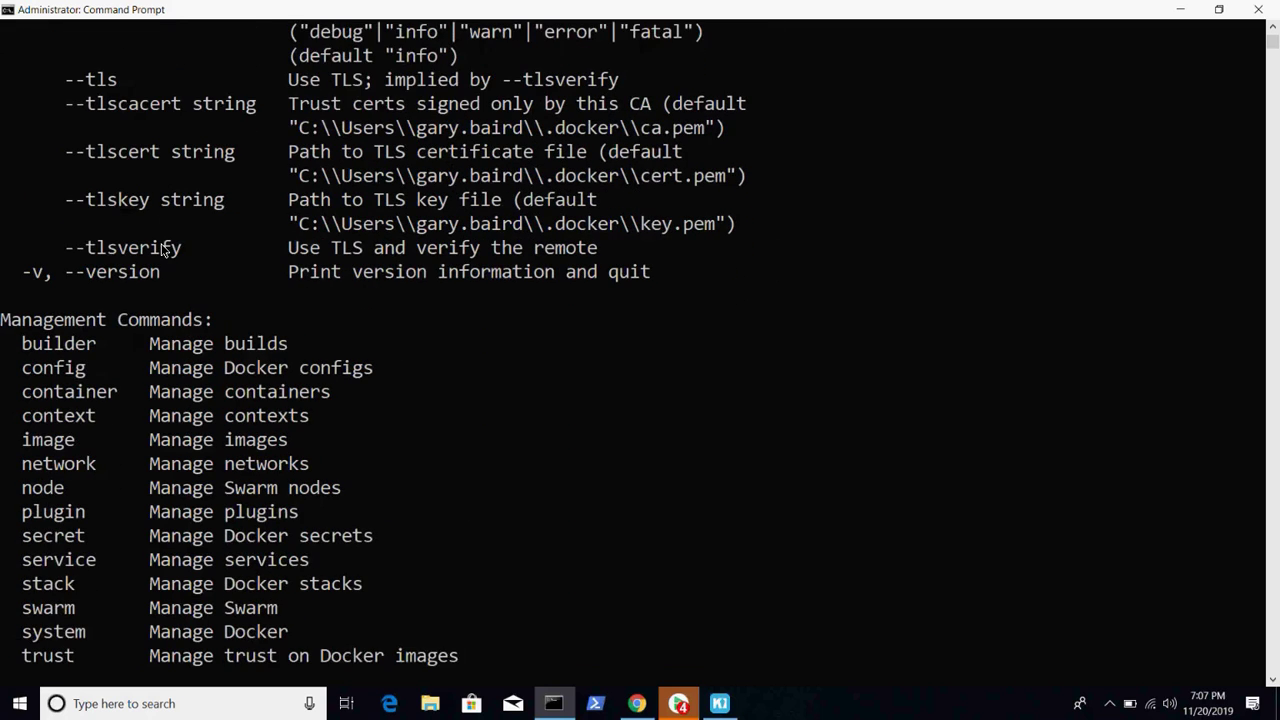
{"action": "scroll", "coordinate": [163, 249], "scroll_direction": "down", "scroll_amount": 1}
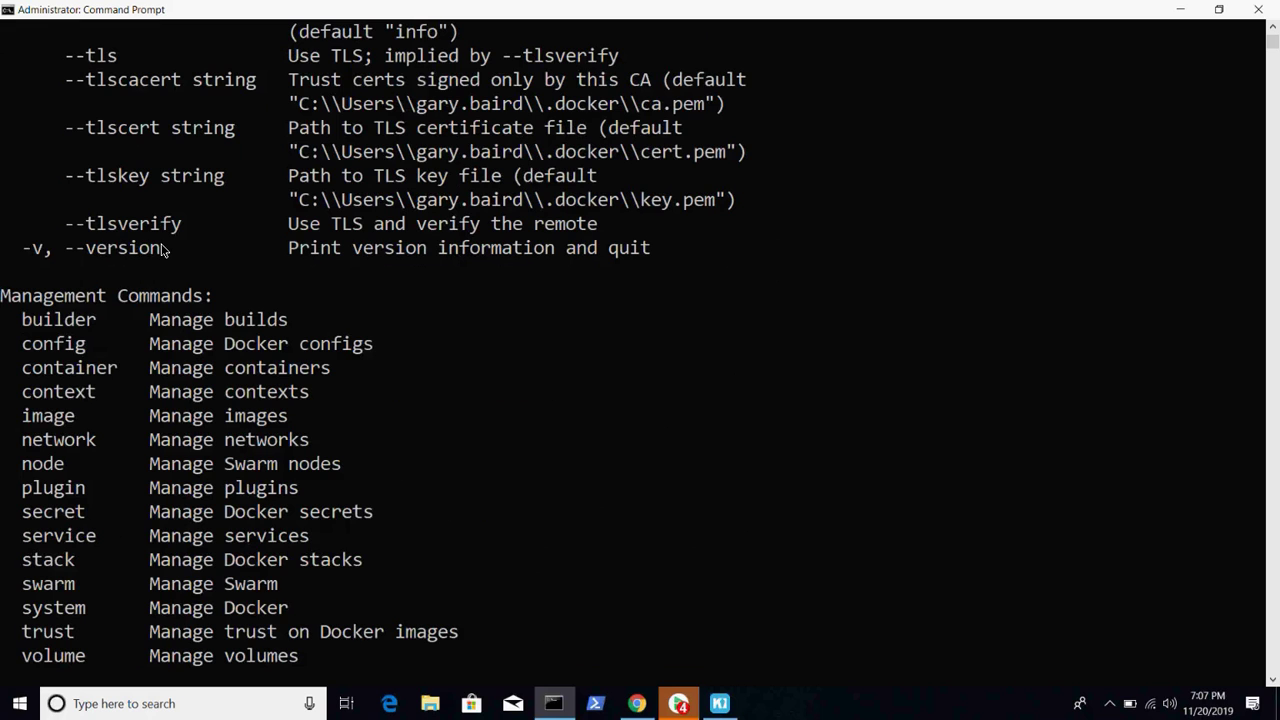
{"action": "scroll", "coordinate": [163, 249], "scroll_direction": "down", "scroll_amount": 2}
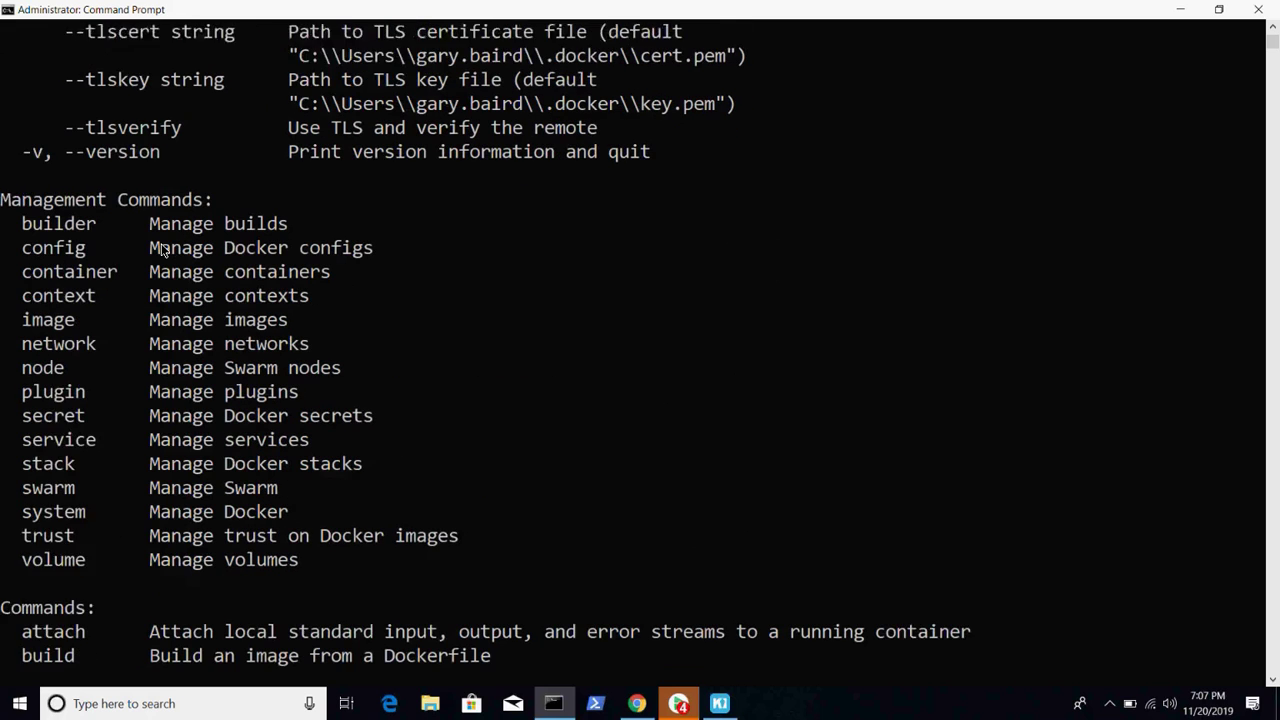
{"action": "scroll", "coordinate": [89, 326], "scroll_direction": "down", "scroll_amount": 1}
{"action": "scroll", "coordinate": [89, 326], "scroll_direction": "up", "scroll_amount": 2}
{"action": "scroll", "coordinate": [89, 326], "scroll_direction": "down", "scroll_amount": 5}
{"action": "scroll", "coordinate": [89, 326], "scroll_direction": "down", "scroll_amount": 2}
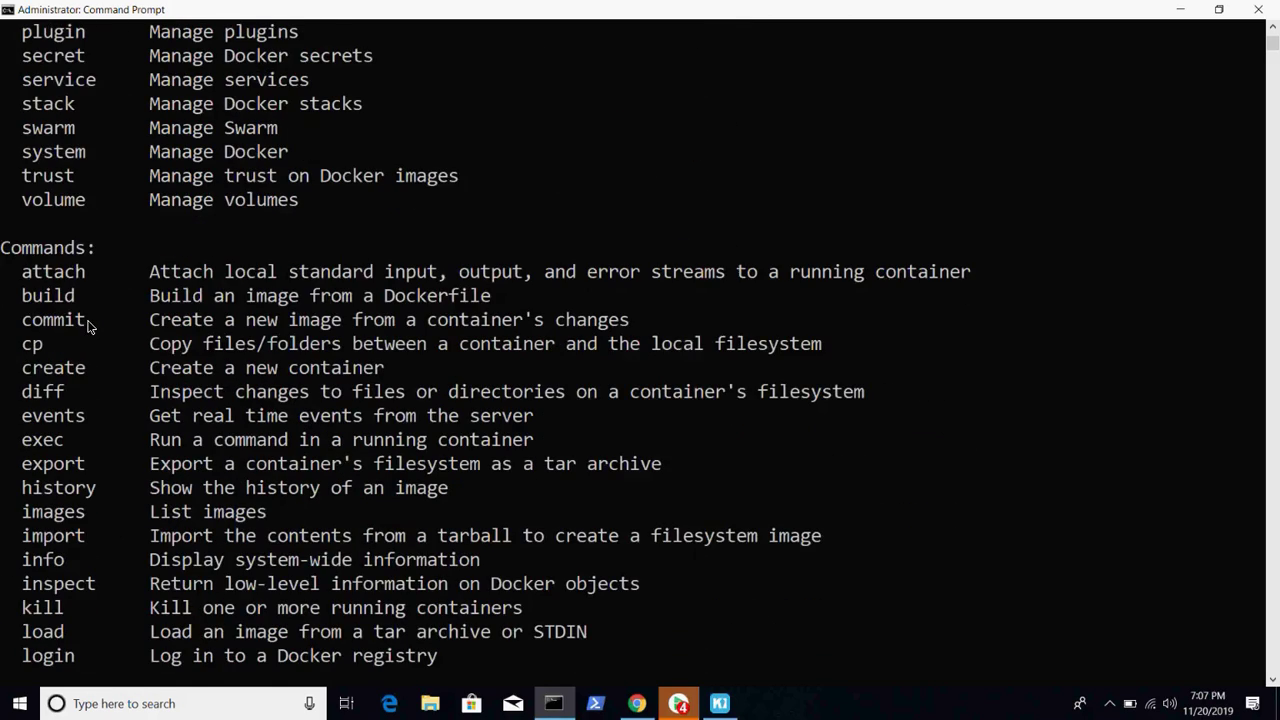
{"action": "scroll", "coordinate": [100, 270], "scroll_direction": "down", "scroll_amount": 14}
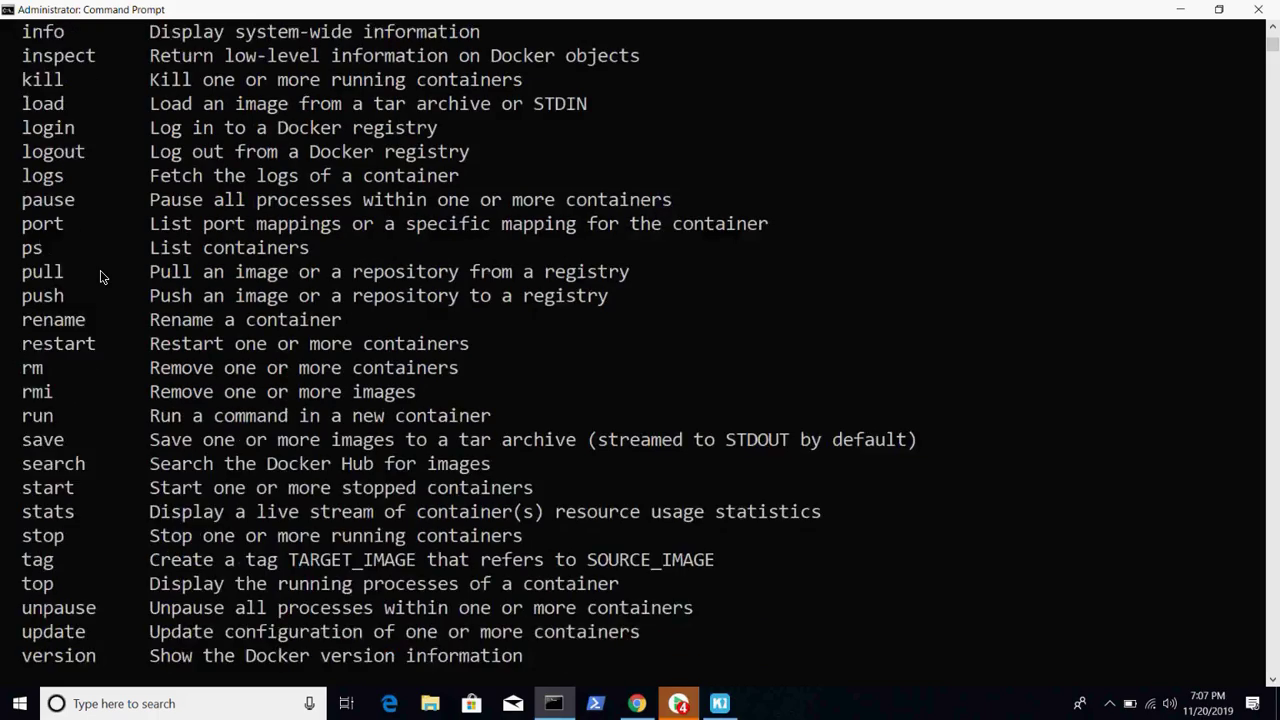
{"action": "scroll", "coordinate": [100, 270], "scroll_direction": "up", "scroll_amount": 9}
{"action": "scroll", "coordinate": [100, 270], "scroll_direction": "up", "scroll_amount": 3}
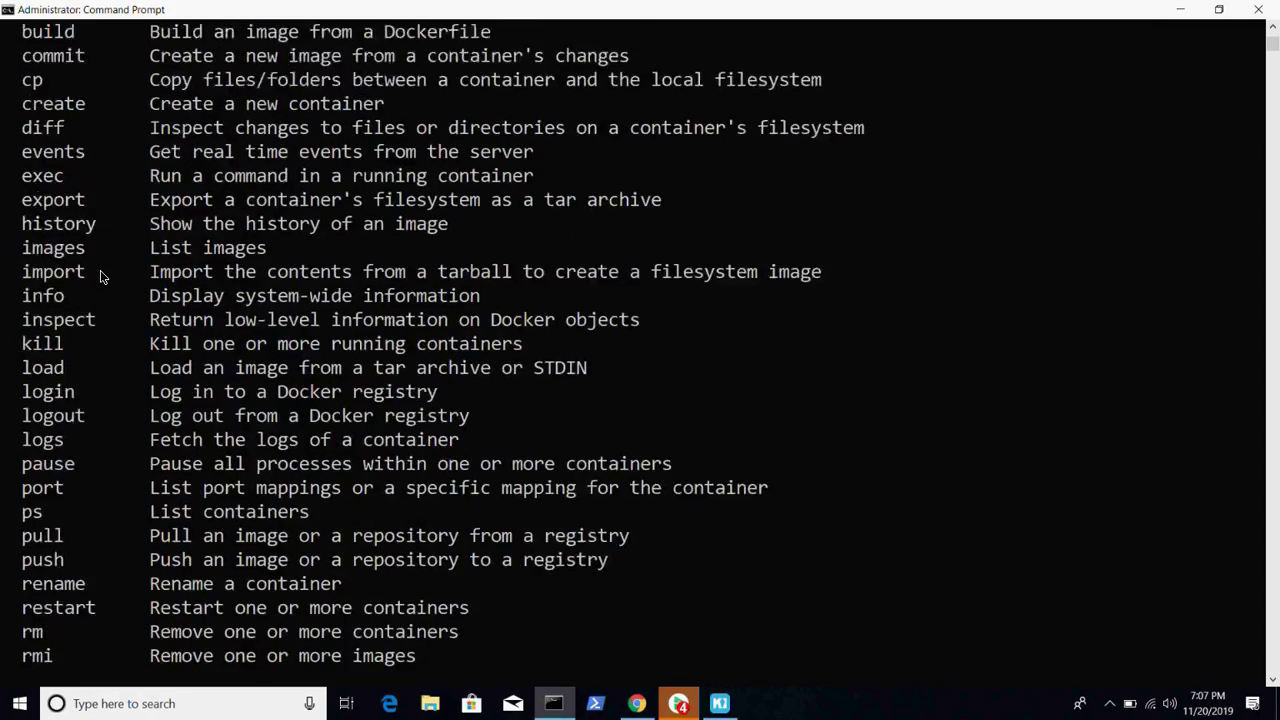
{"action": "scroll", "coordinate": [100, 270], "scroll_direction": "down", "scroll_amount": 4}
{"action": "scroll", "coordinate": [100, 270], "scroll_direction": "down", "scroll_amount": 3}
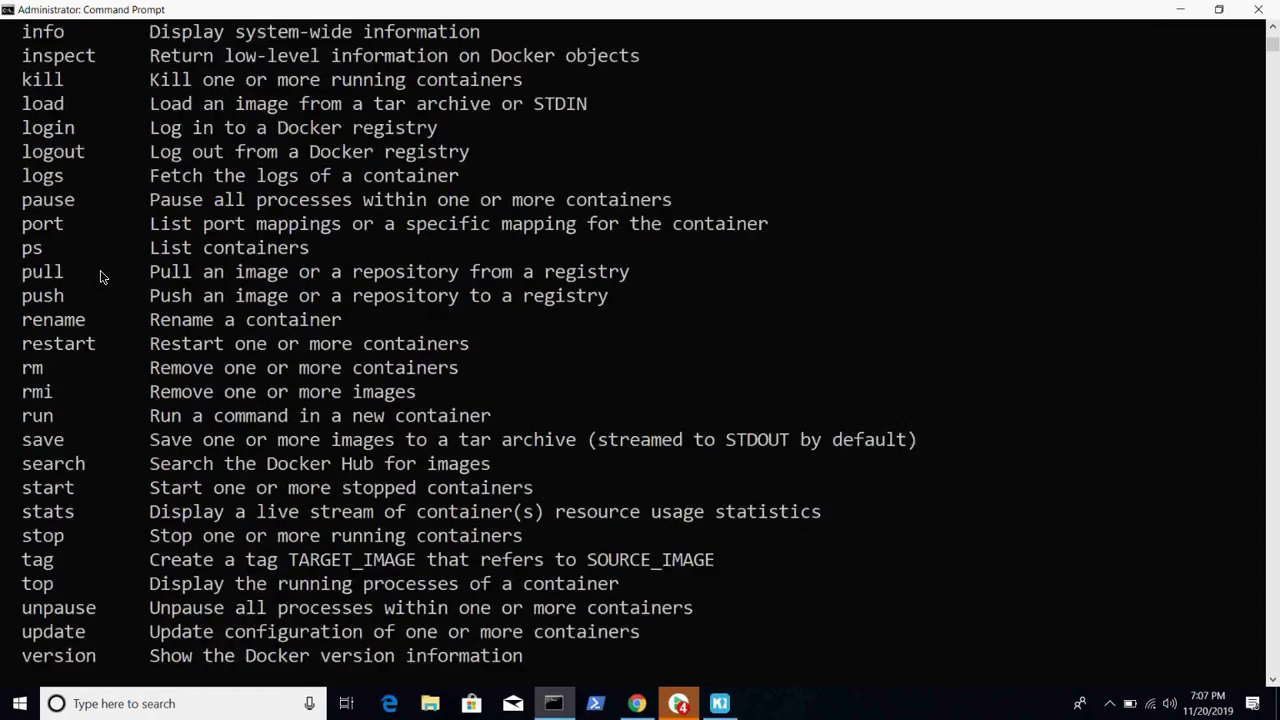
{"action": "scroll", "coordinate": [100, 270], "scroll_direction": "up", "scroll_amount": 4}
{"action": "scroll", "coordinate": [100, 270], "scroll_direction": "up", "scroll_amount": 3}
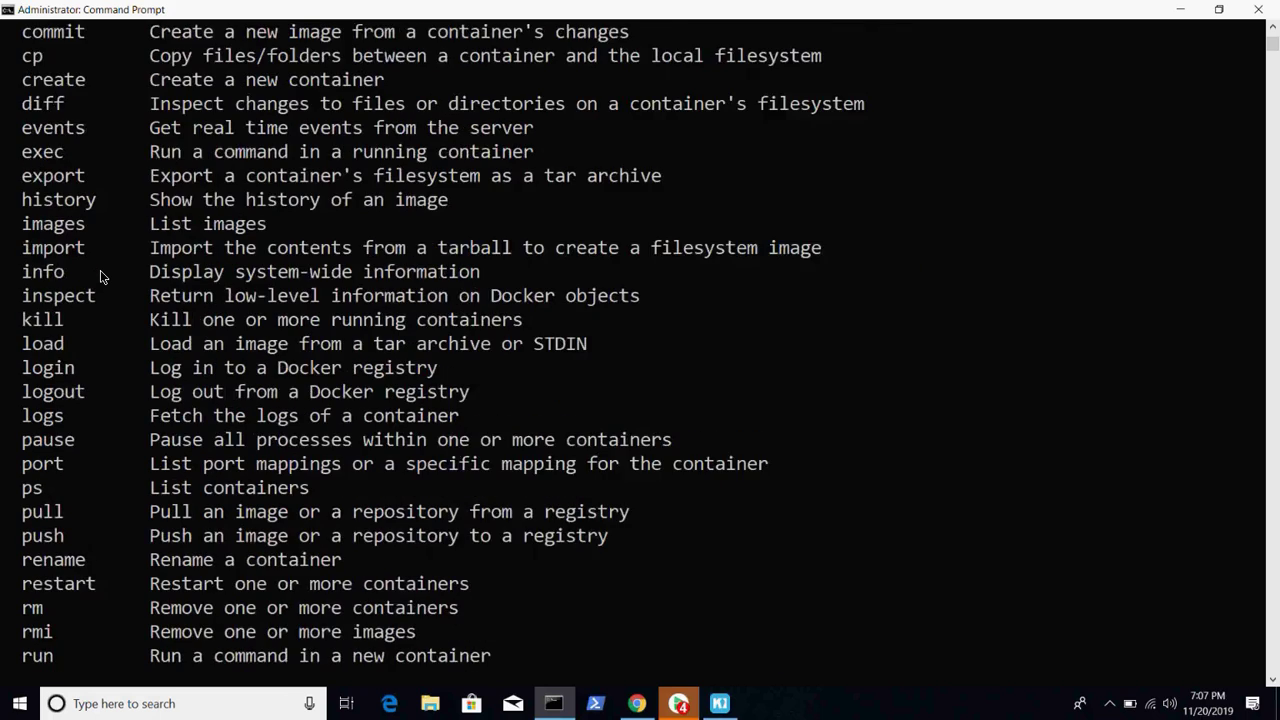
{"action": "scroll", "coordinate": [100, 270], "scroll_direction": "up", "scroll_amount": 4}
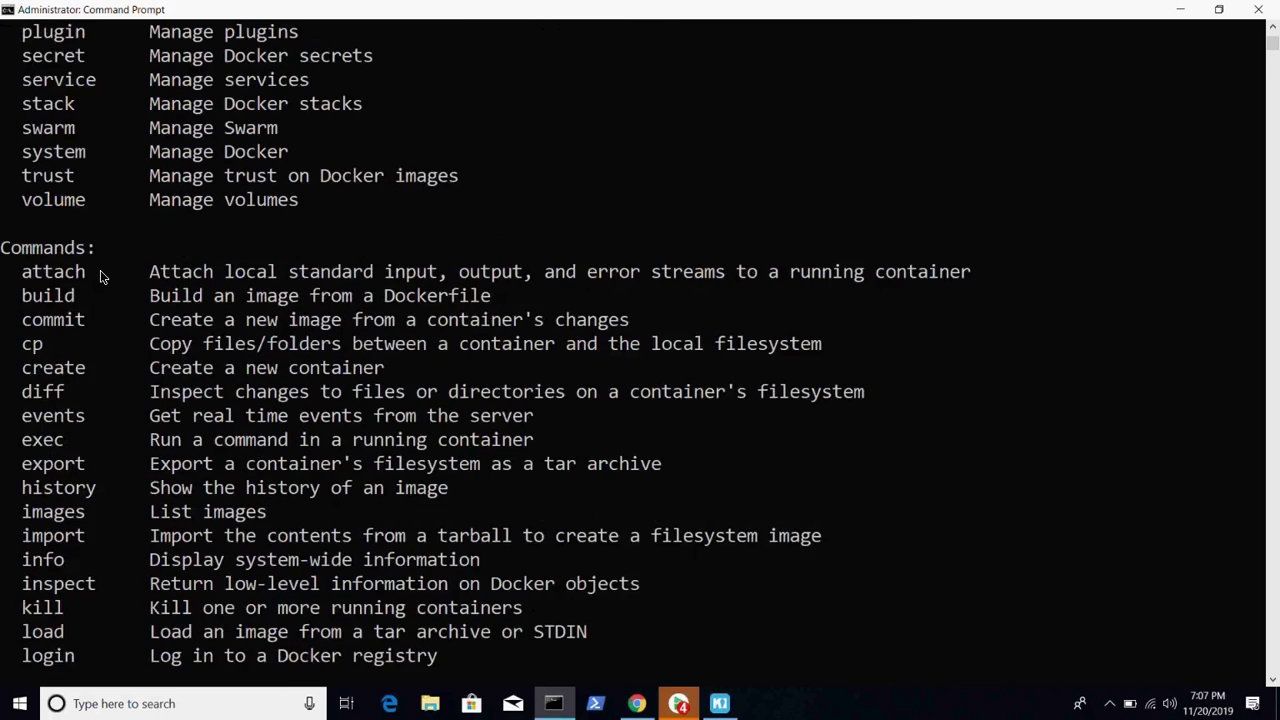
{"action": "scroll", "coordinate": [100, 270], "scroll_direction": "up", "scroll_amount": 1}
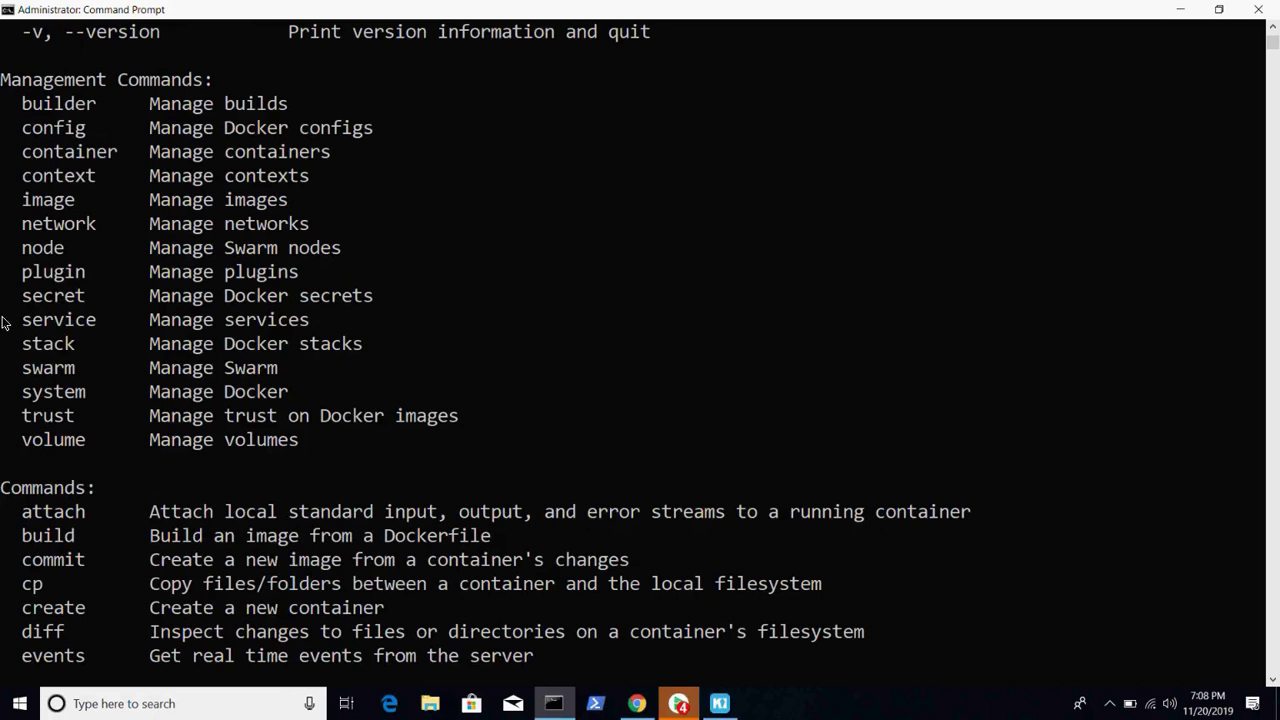
- Select the word 'swarm' in the Docker management commands list
{"action": "double_click", "coordinate": [50, 370]}
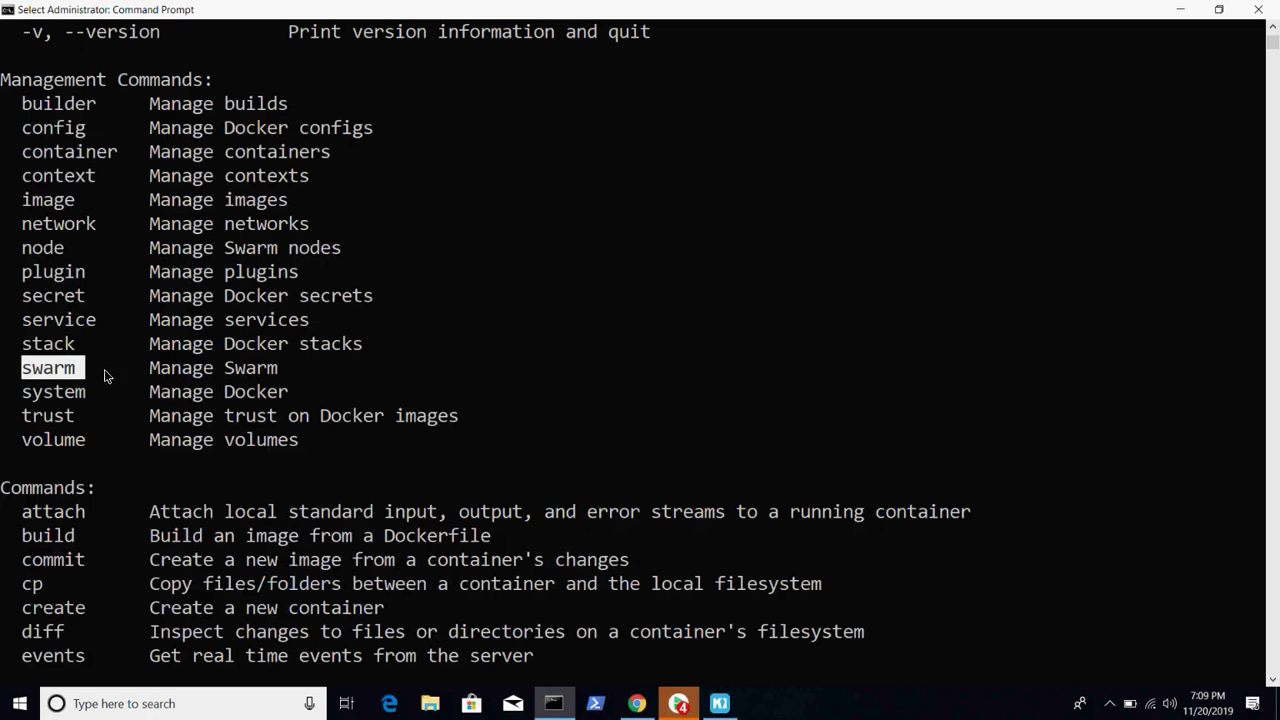
- Mark 'inspect' in the help list and type 'docker inspect' at the c:\Dev prompt
{"action": "scroll", "coordinate": [30, 372], "scroll_direction": "down", "scroll_amount": 3}
{"action": "scroll", "coordinate": [33, 372], "scroll_direction": "down", "scroll_amount": 1}
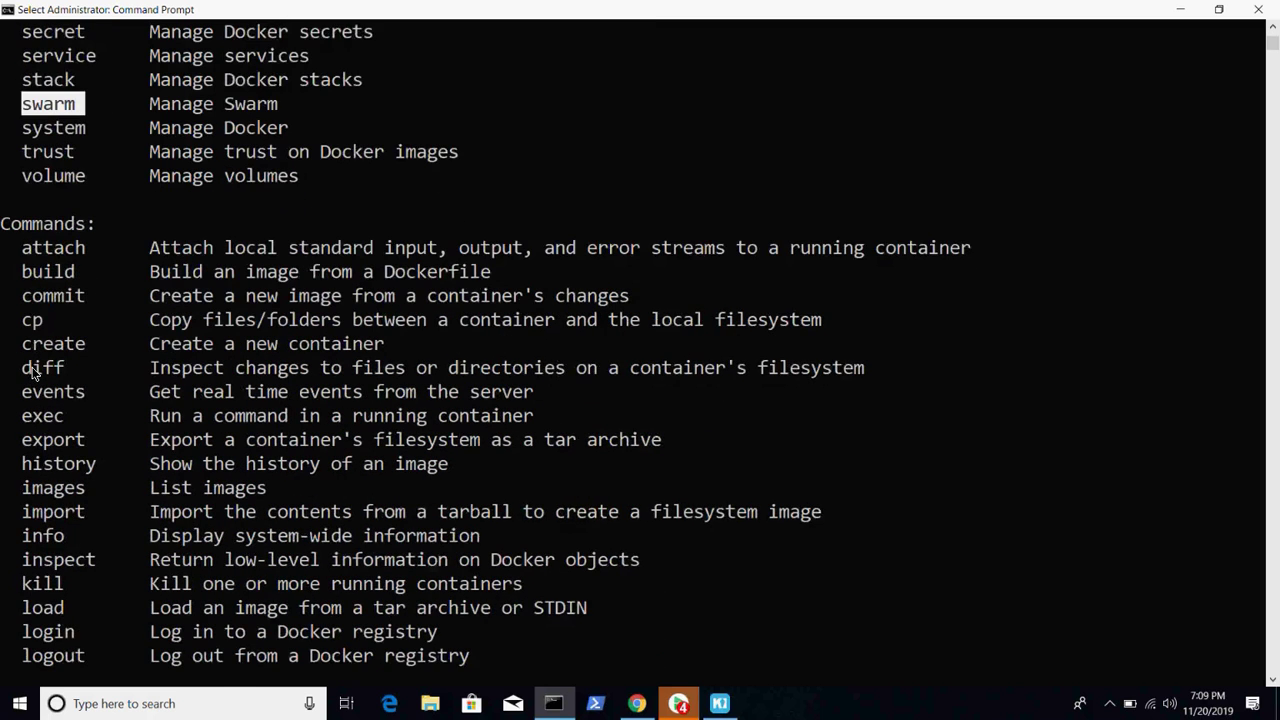
{"action": "scroll", "coordinate": [33, 372], "scroll_direction": "down", "scroll_amount": 4}
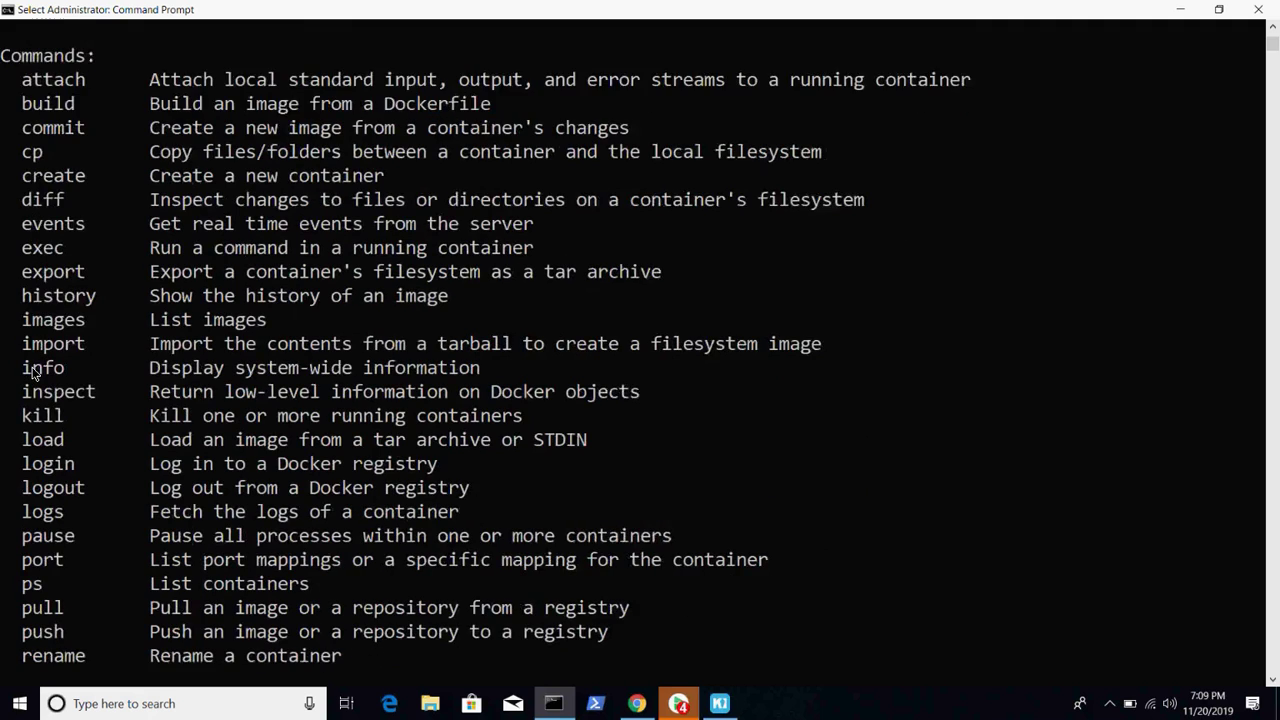
{"action": "scroll", "coordinate": [33, 372], "scroll_direction": "down", "scroll_amount": 1}
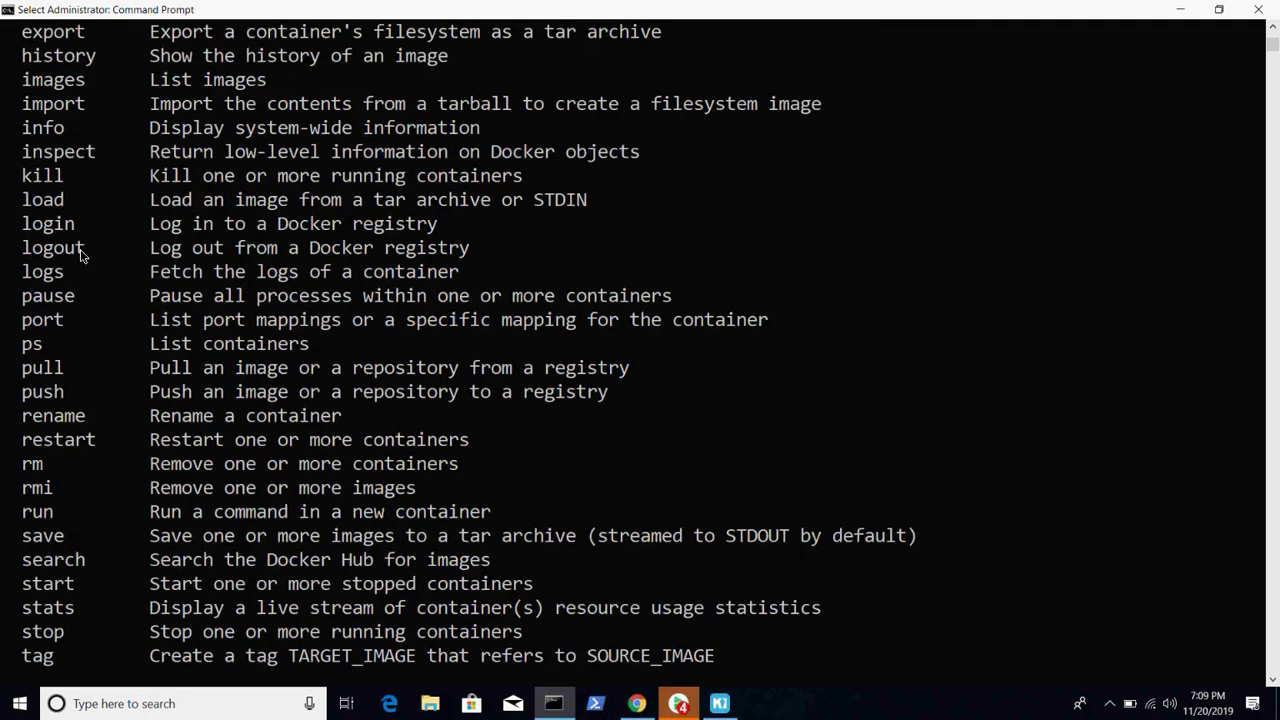
{"action": "double_click", "coordinate": [68, 150]}
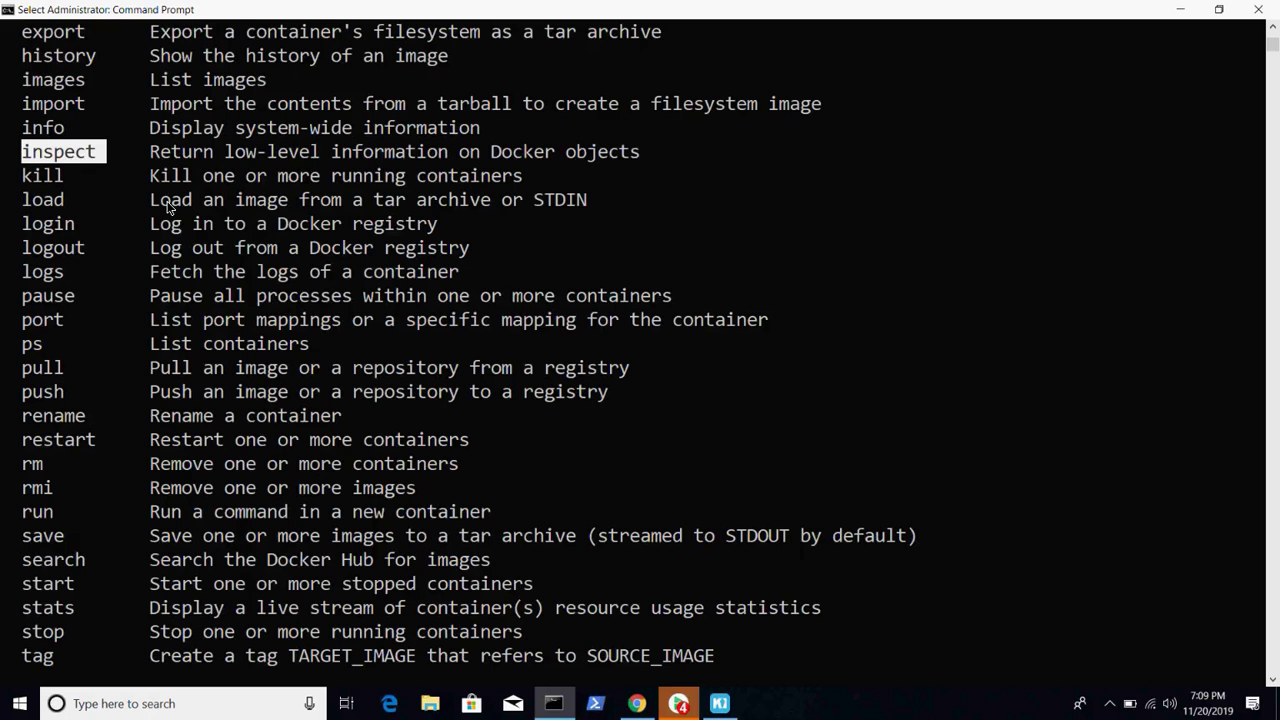
{"action": "type", "text": "docker inspect"}
- Run 'docker inspect jenkins' and scroll up through its JSON output
{"action": "type", "text": "nki"}
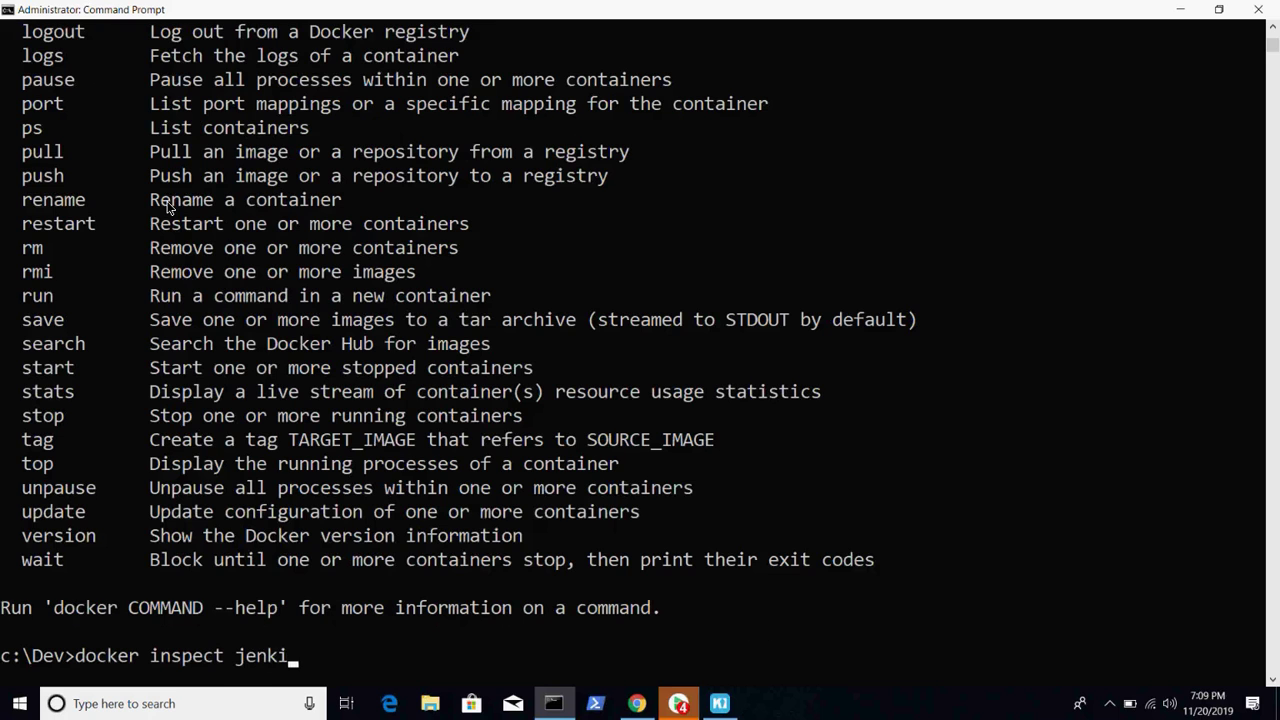
{"action": "key", "text": "Return"}
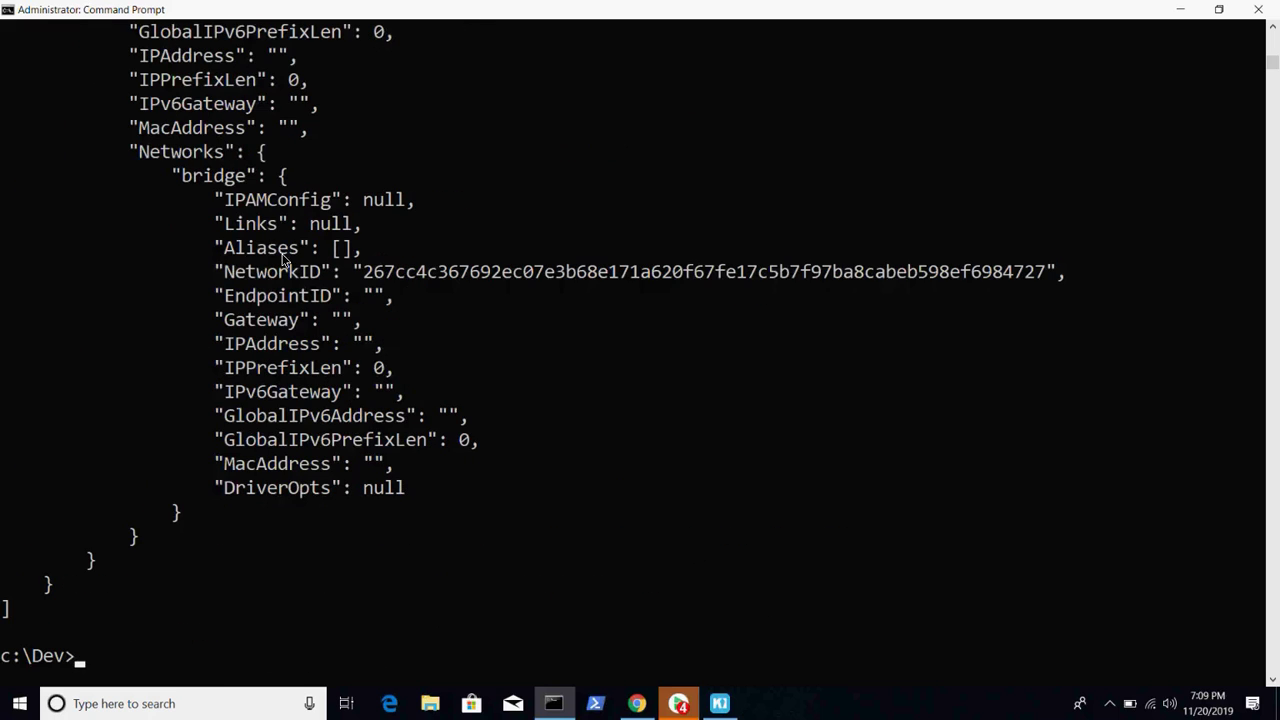
{"action": "scroll", "coordinate": [283, 258], "scroll_direction": "up", "scroll_amount": 3}
{"action": "scroll", "coordinate": [283, 258], "scroll_direction": "up", "scroll_amount": 7}
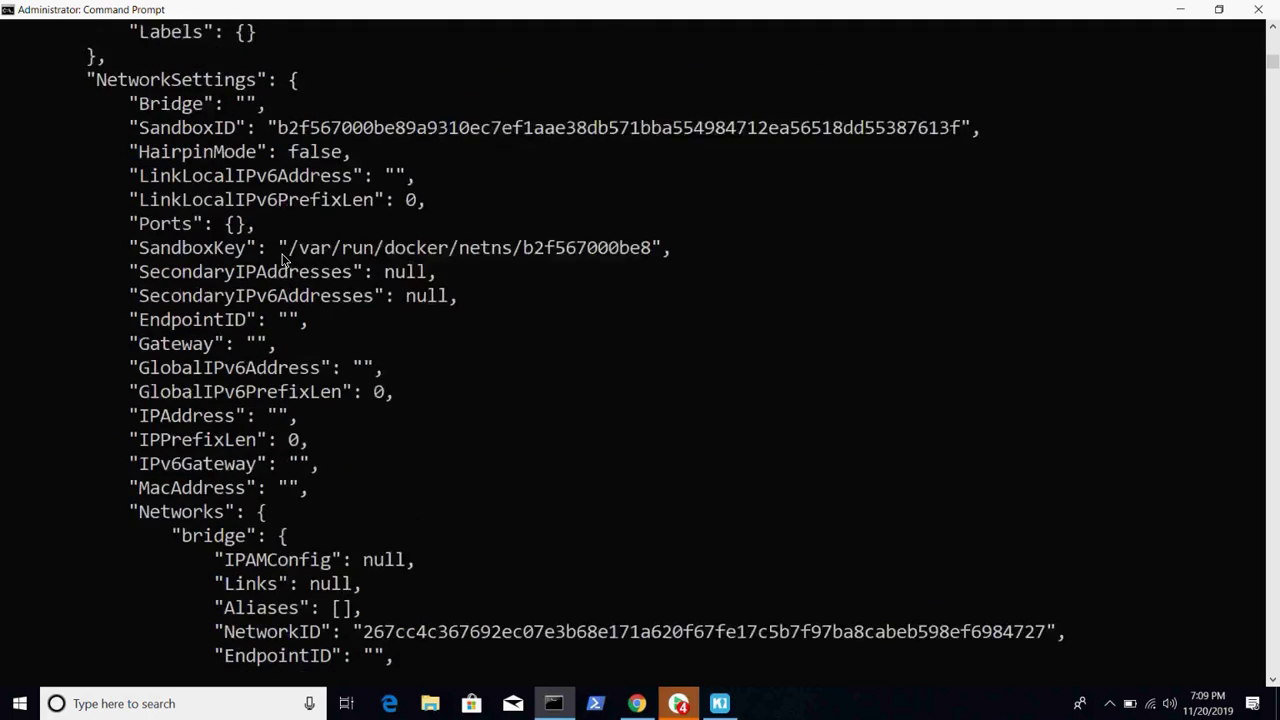
{"action": "scroll", "coordinate": [283, 258], "scroll_direction": "up", "scroll_amount": 1}
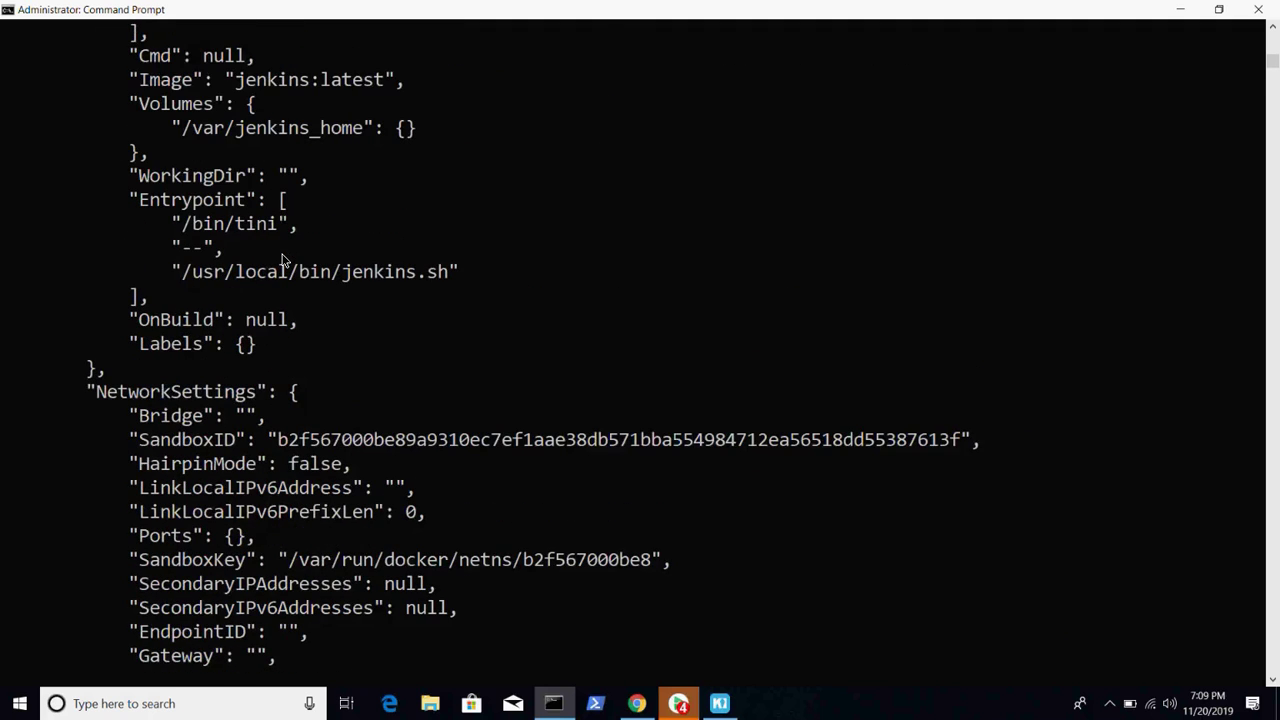
{"action": "scroll", "coordinate": [283, 258], "scroll_direction": "up", "scroll_amount": 8}
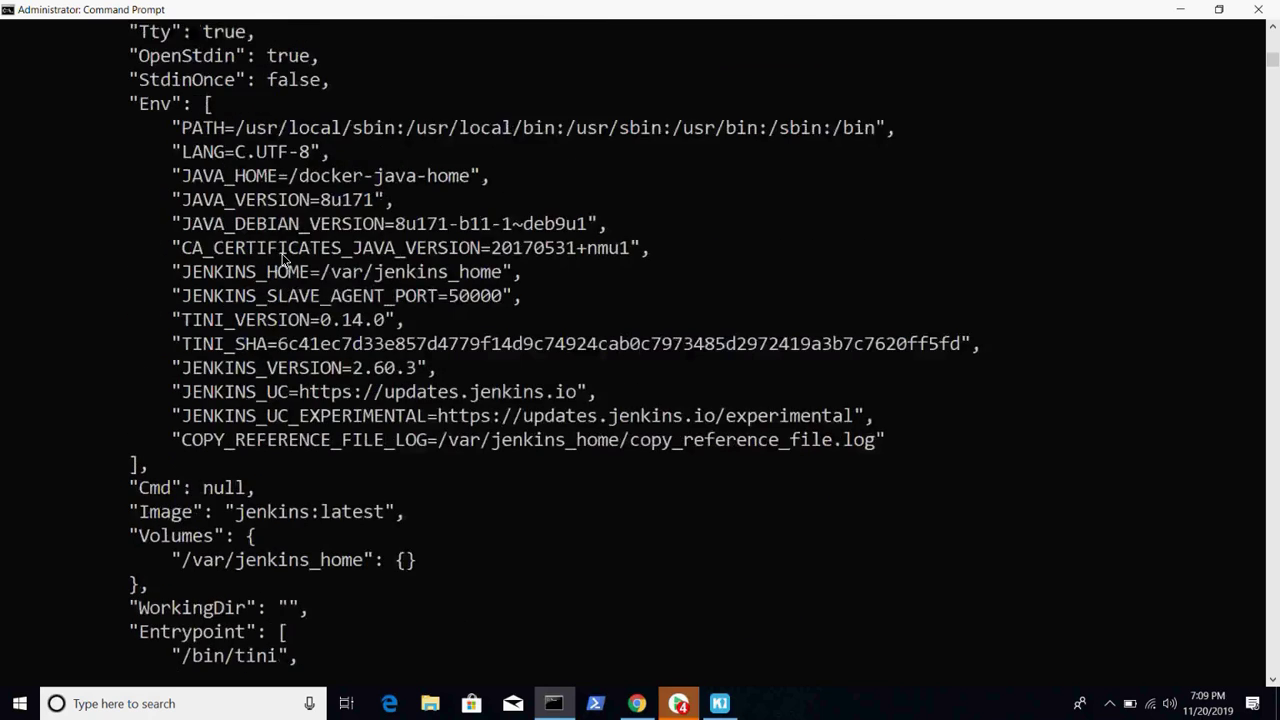
{"action": "scroll", "coordinate": [283, 258], "scroll_direction": "up", "scroll_amount": 1}
{"action": "scroll", "coordinate": [283, 258], "scroll_direction": "up", "scroll_amount": 3}
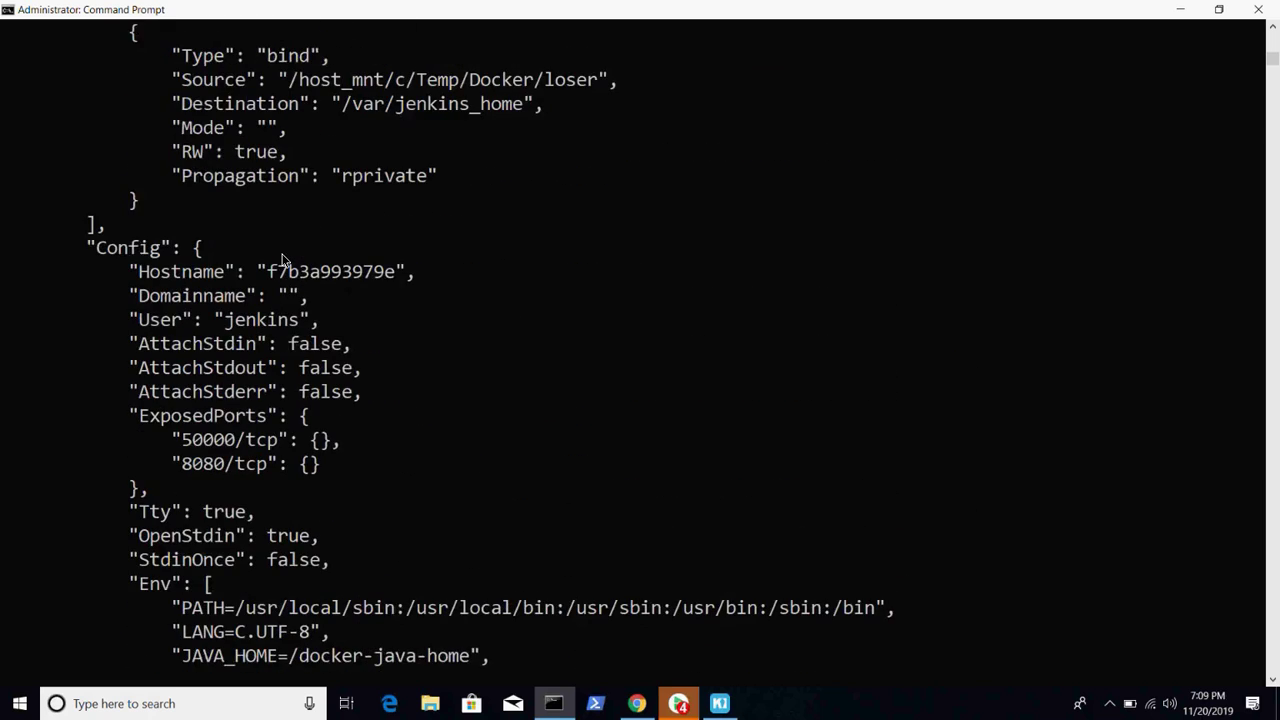
{"action": "scroll", "coordinate": [283, 258], "scroll_direction": "up", "scroll_amount": 5}
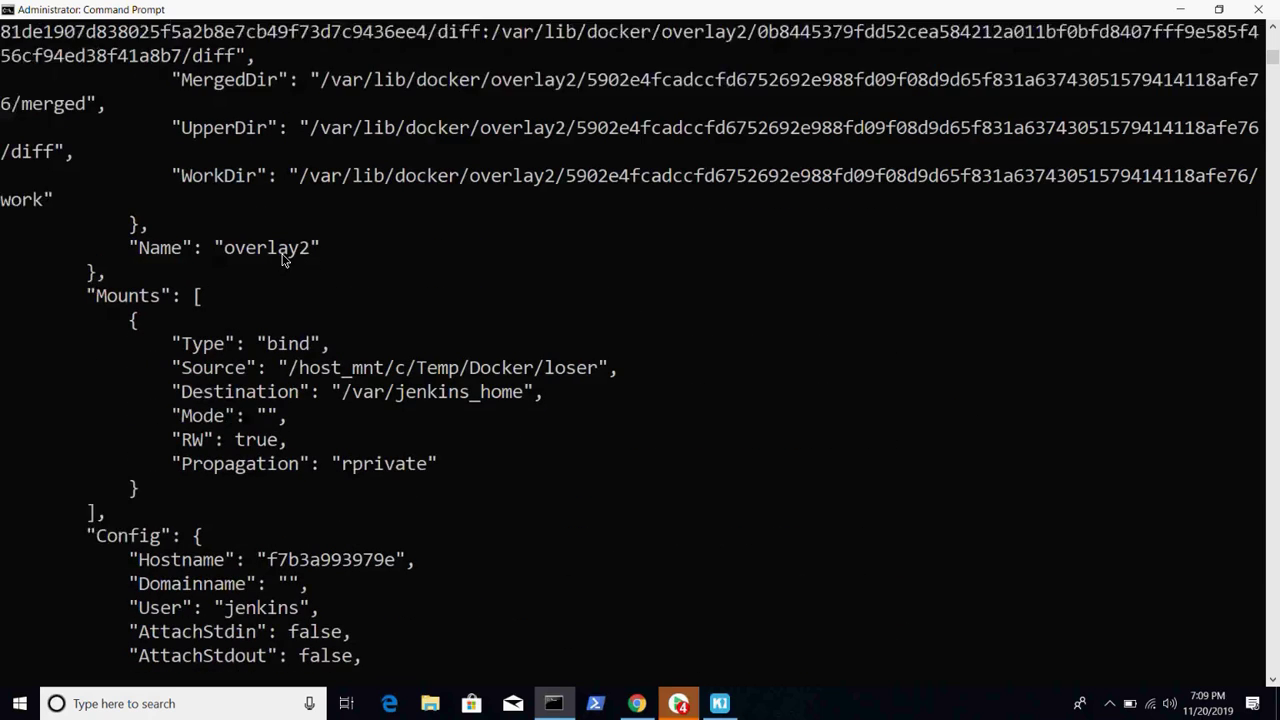
- Scroll back down through the inspect JSON to the prompt
{"action": "scroll", "coordinate": [283, 258], "scroll_direction": "down", "scroll_amount": 4}
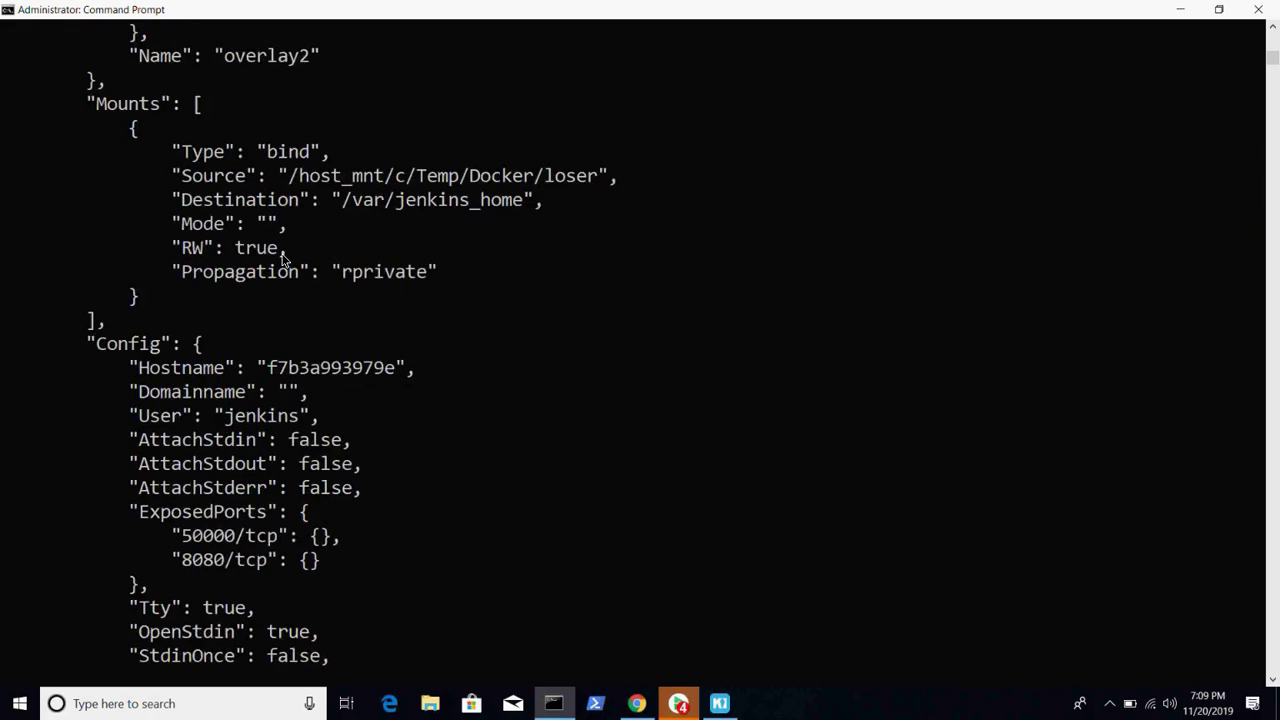
{"action": "scroll", "coordinate": [283, 258], "scroll_direction": "down", "scroll_amount": 7}
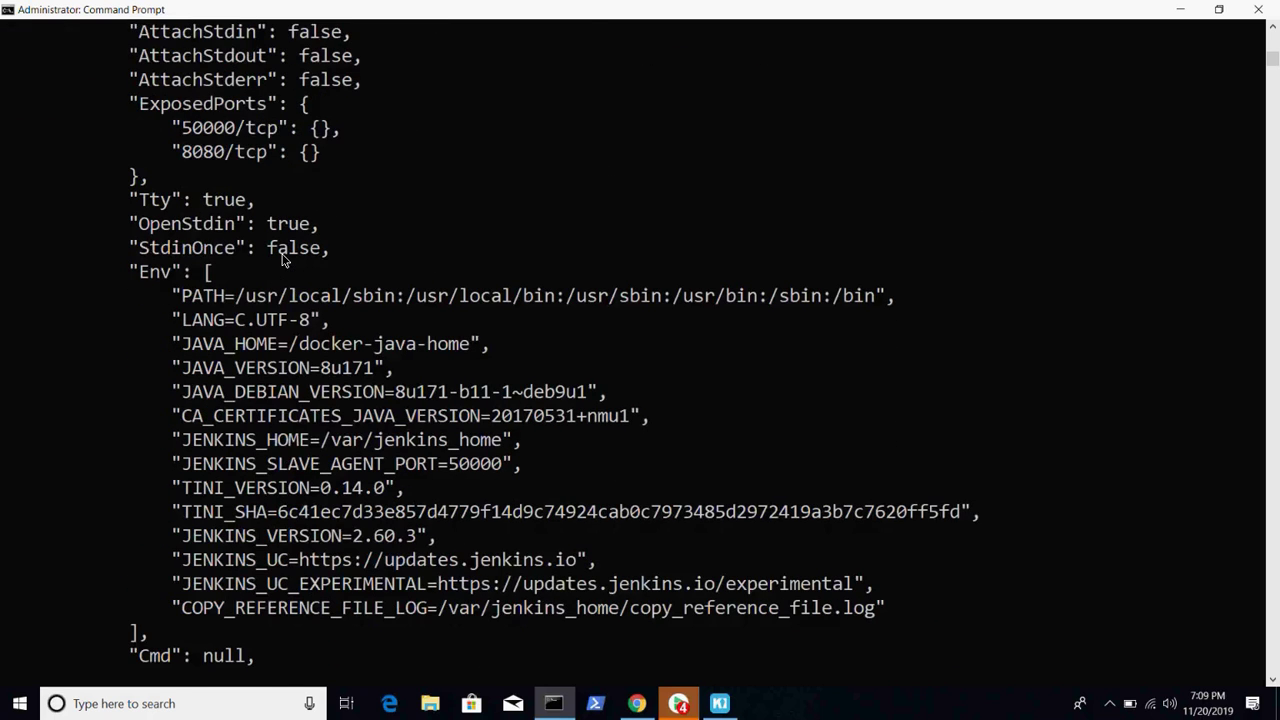
{"action": "scroll", "coordinate": [283, 258], "scroll_direction": "down", "scroll_amount": 2}
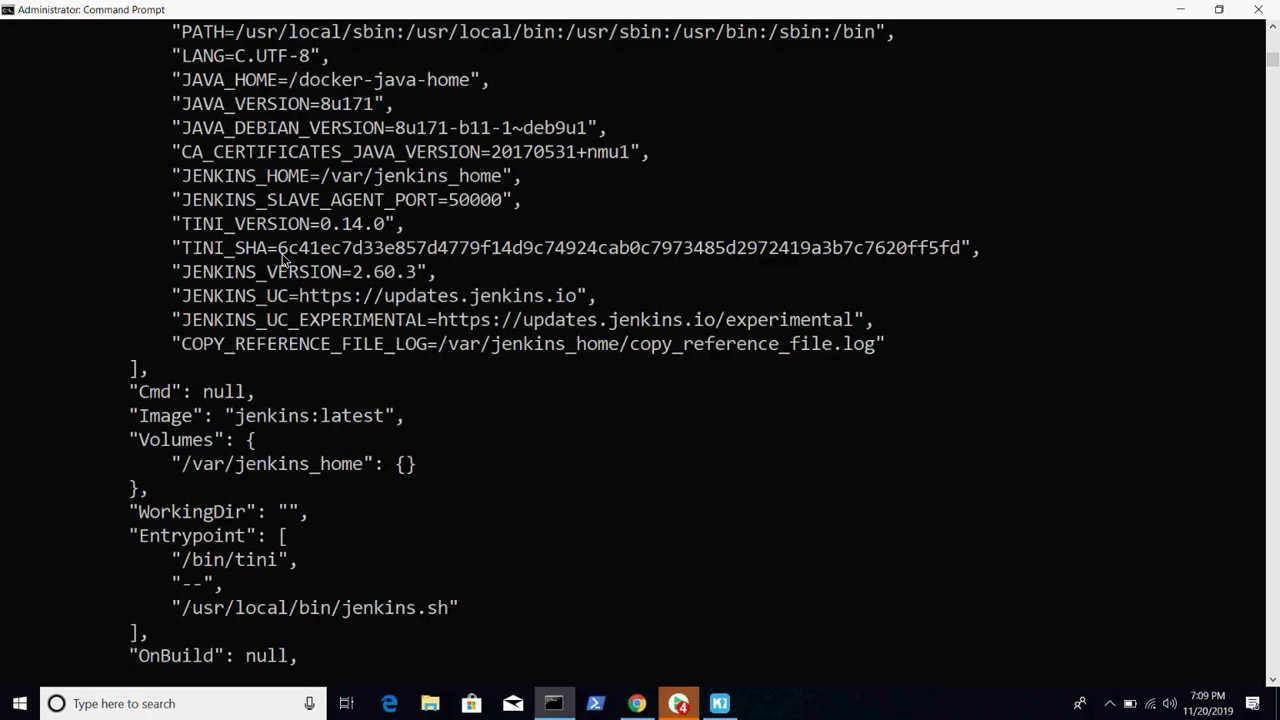
{"action": "scroll", "coordinate": [283, 258], "scroll_direction": "down", "scroll_amount": 1}
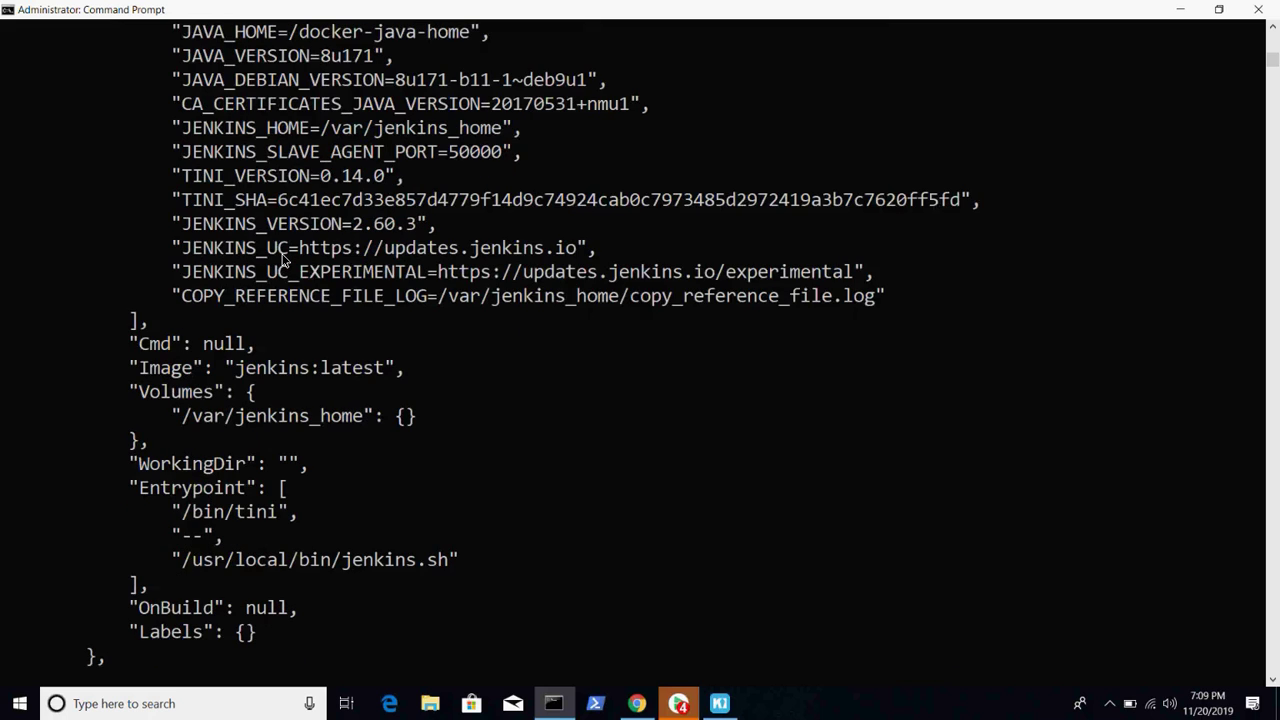
{"action": "scroll", "coordinate": [283, 258], "scroll_direction": "down", "scroll_amount": 3}
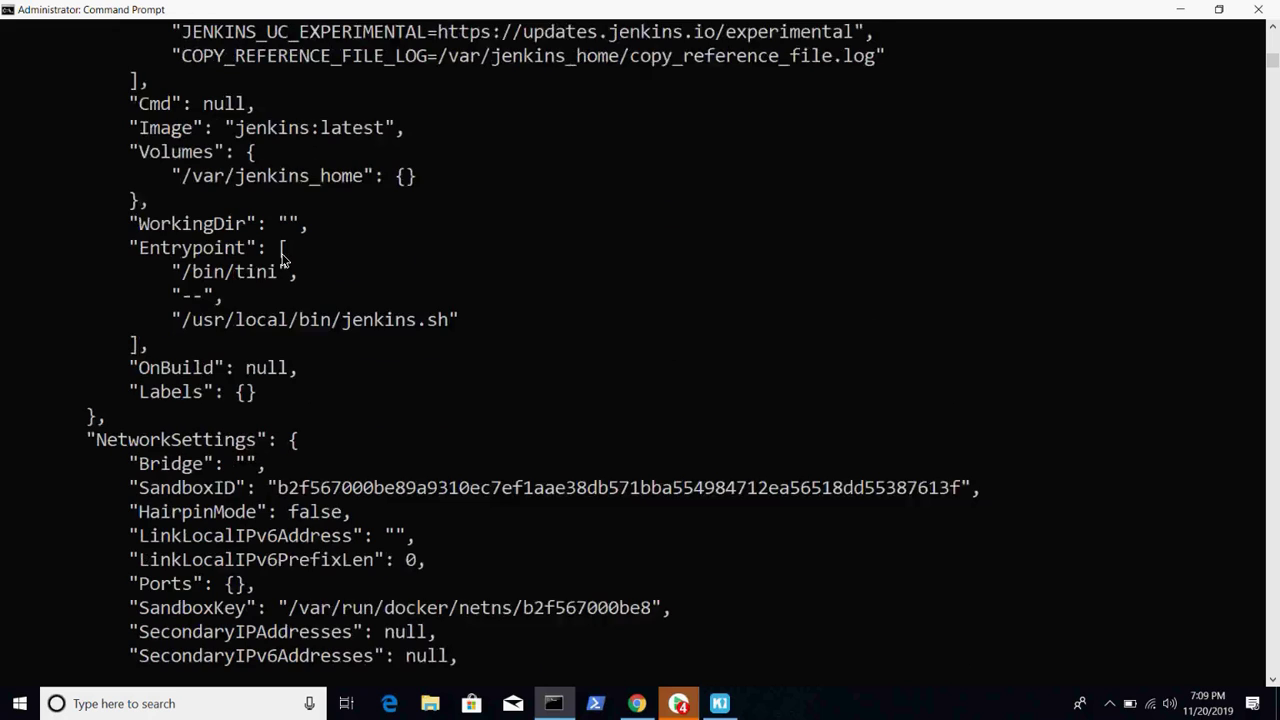
{"action": "scroll", "coordinate": [283, 258], "scroll_direction": "down", "scroll_amount": 2}
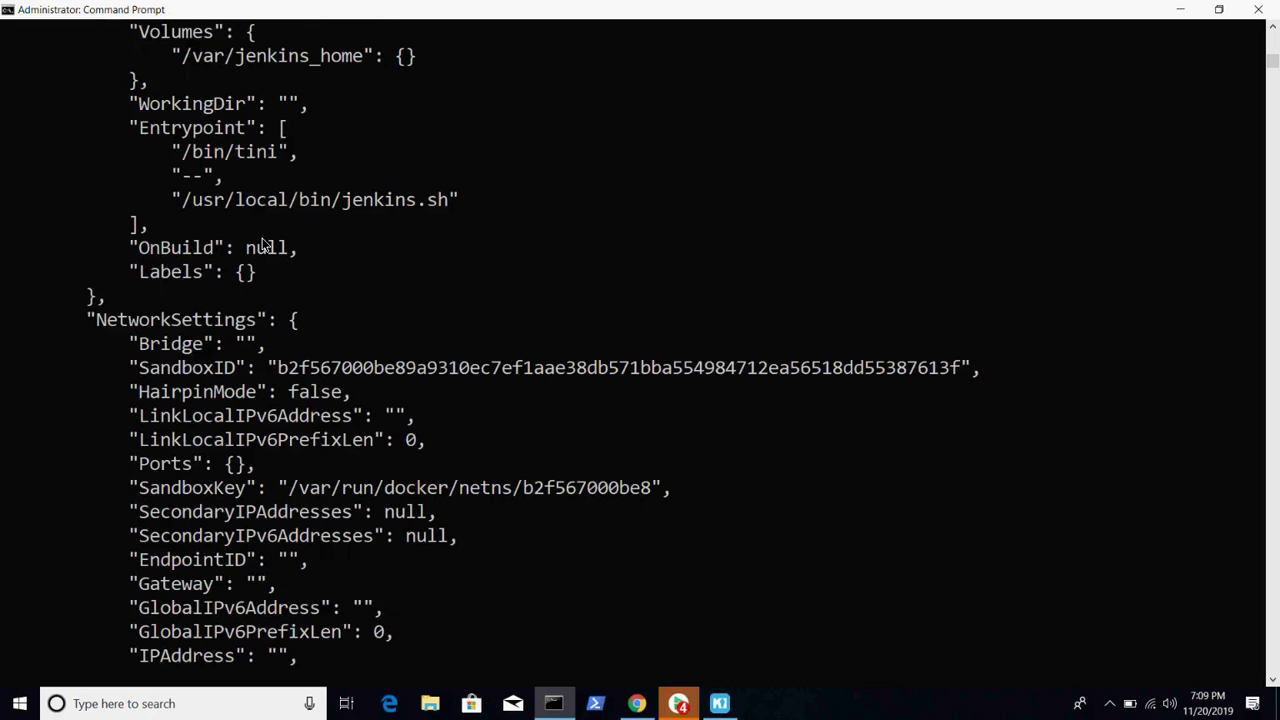
{"action": "scroll", "coordinate": [265, 248], "scroll_direction": "down", "scroll_amount": 7}
{"action": "scroll", "coordinate": [265, 248], "scroll_direction": "down", "scroll_amount": 10}
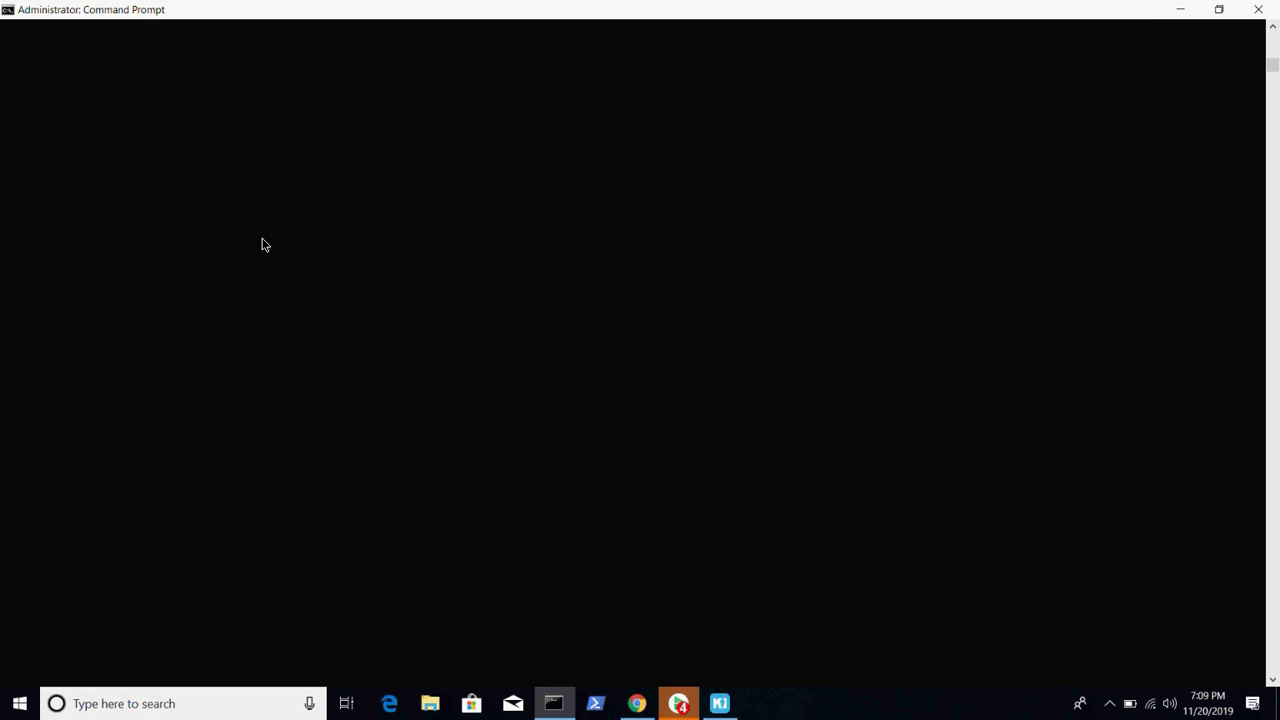
{"action": "scroll", "coordinate": [265, 245], "scroll_direction": "up", "scroll_amount": 8}
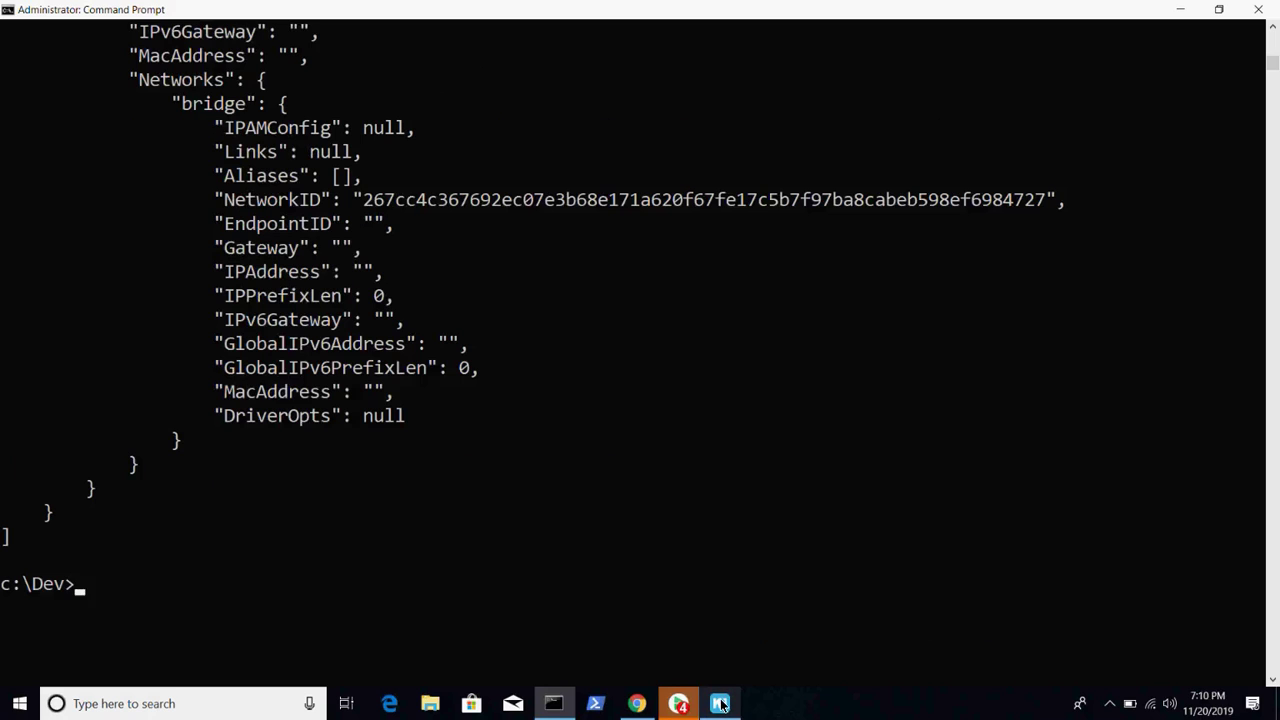
- In Kitematic, check the stopped jenkins container's Hostname / Ports and Volumes tabs
{"action": "left_click", "coordinate": [720, 703]}
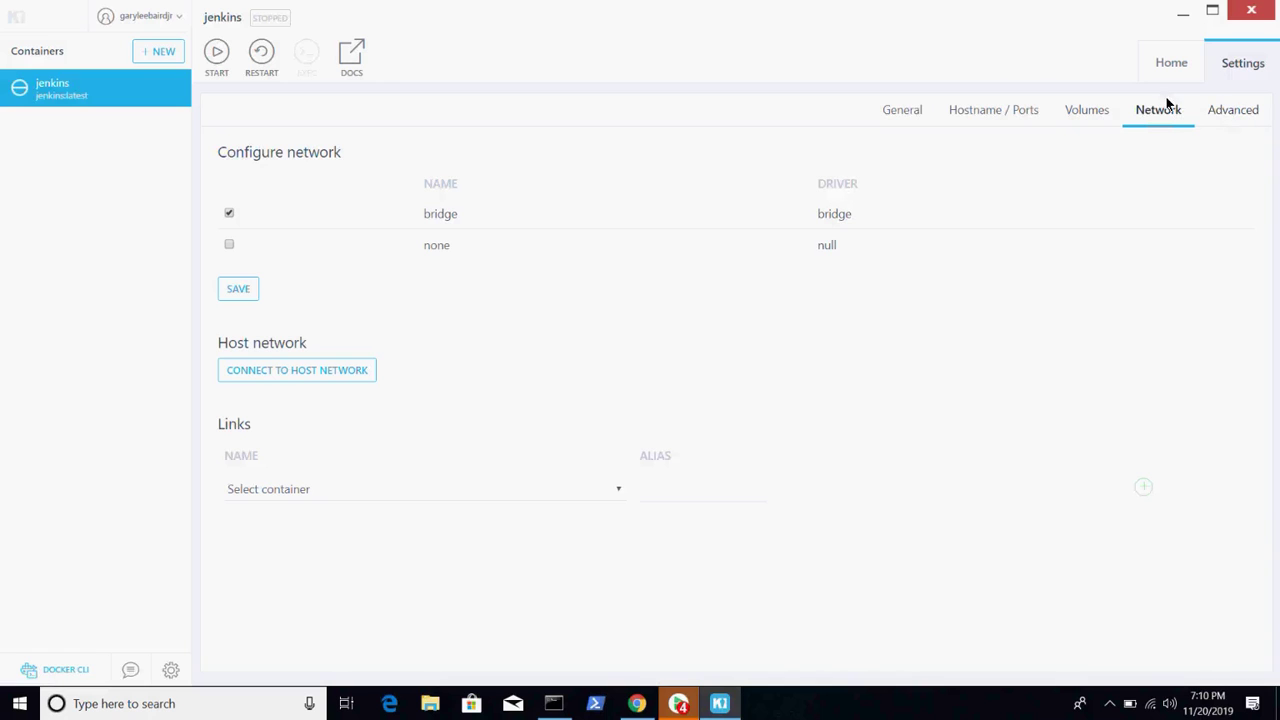
{"action": "left_click", "coordinate": [983, 112]}
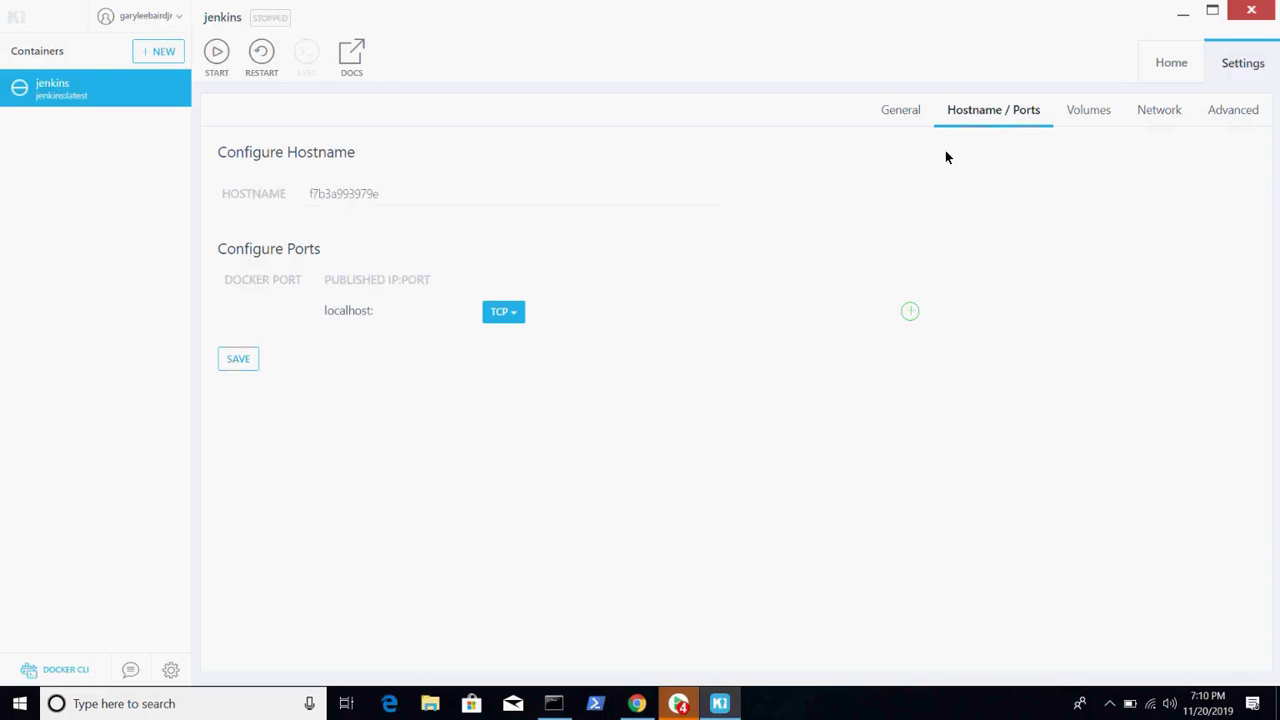
{"action": "left_click", "coordinate": [1070, 118]}
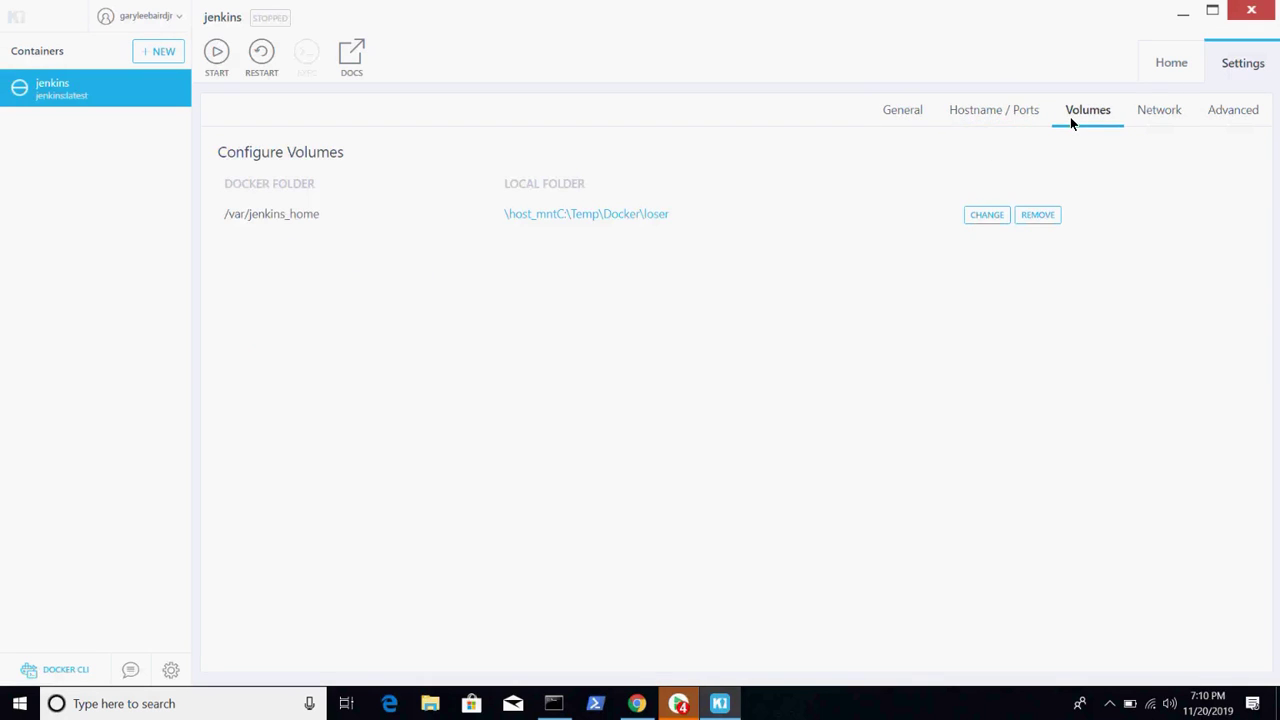
{"action": "left_click", "coordinate": [973, 113]}
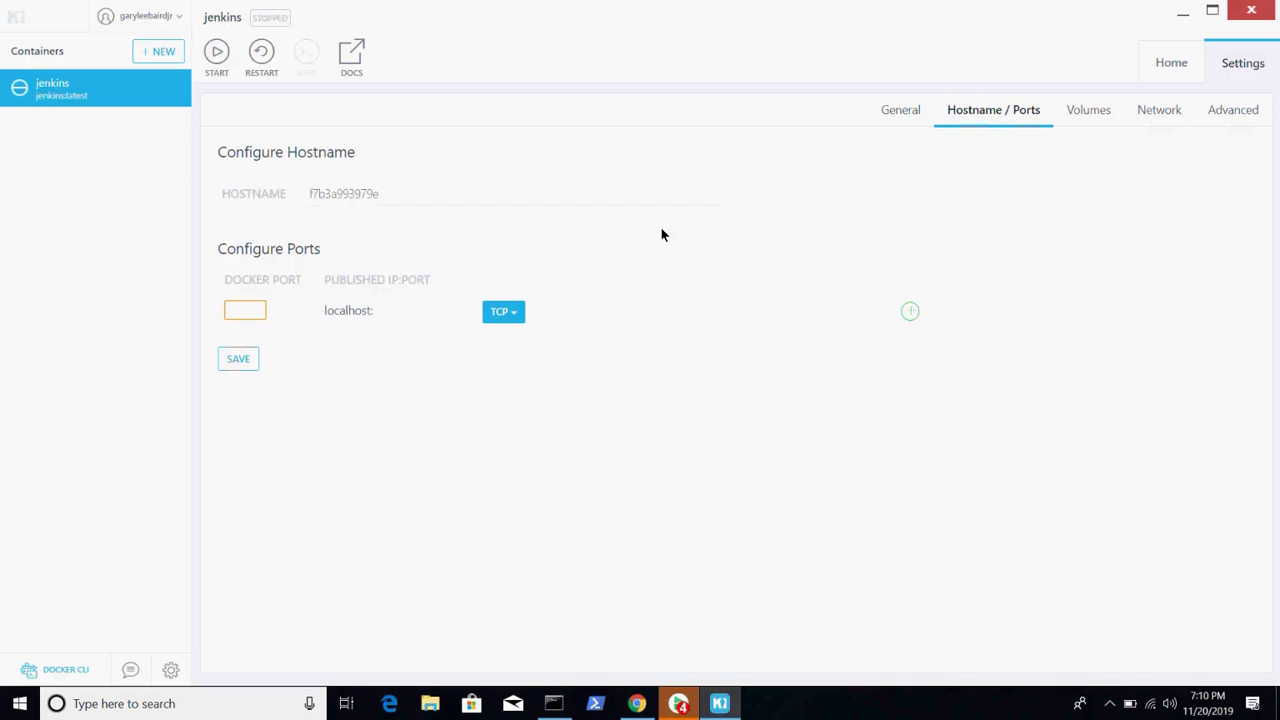
- Start the jenkins container and review its General, Ports, Volumes, Network and Advanced tabs
{"action": "left_click", "coordinate": [218, 55]}
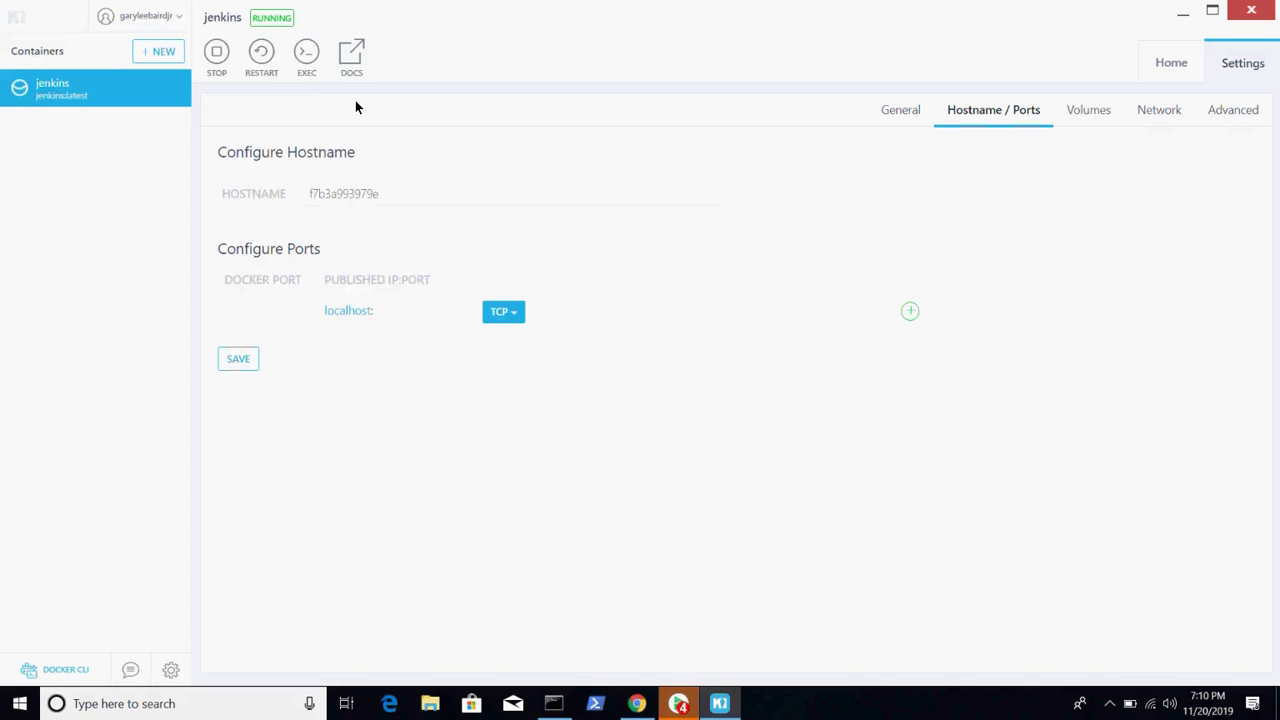
{"action": "left_click", "coordinate": [903, 113]}
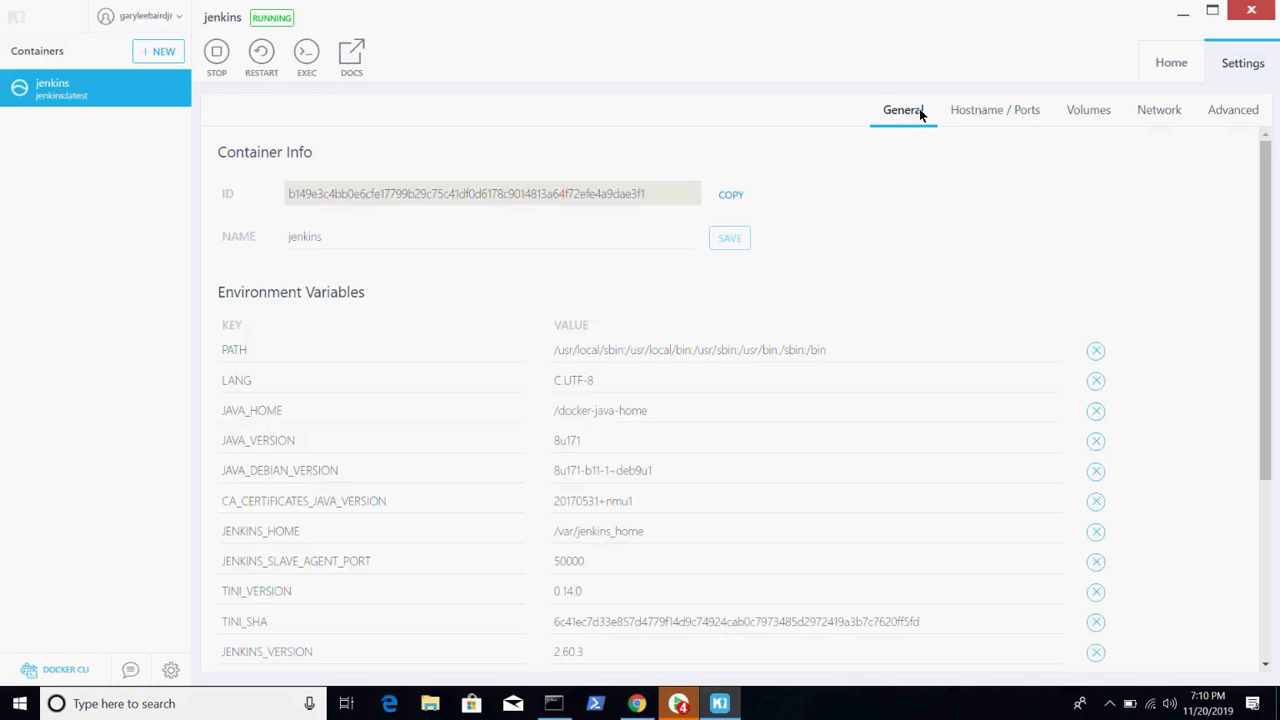
{"action": "left_click", "coordinate": [979, 117]}
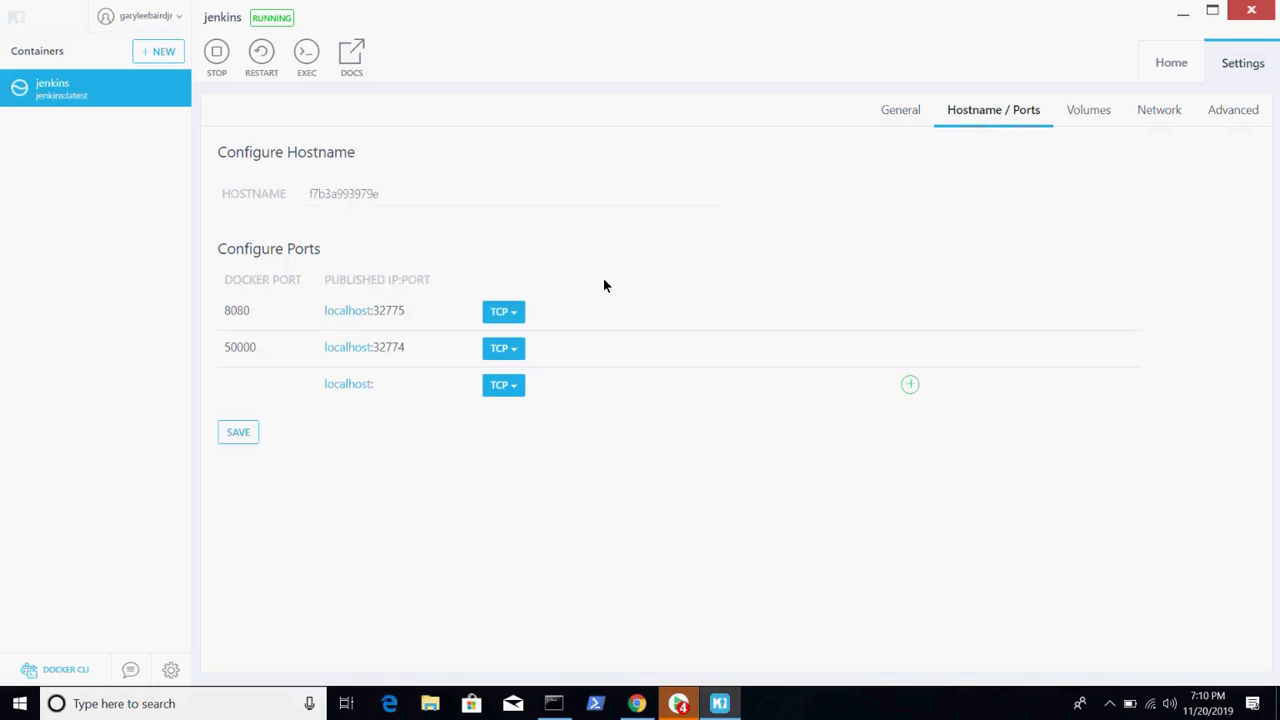
{"action": "left_click", "coordinate": [1086, 116]}
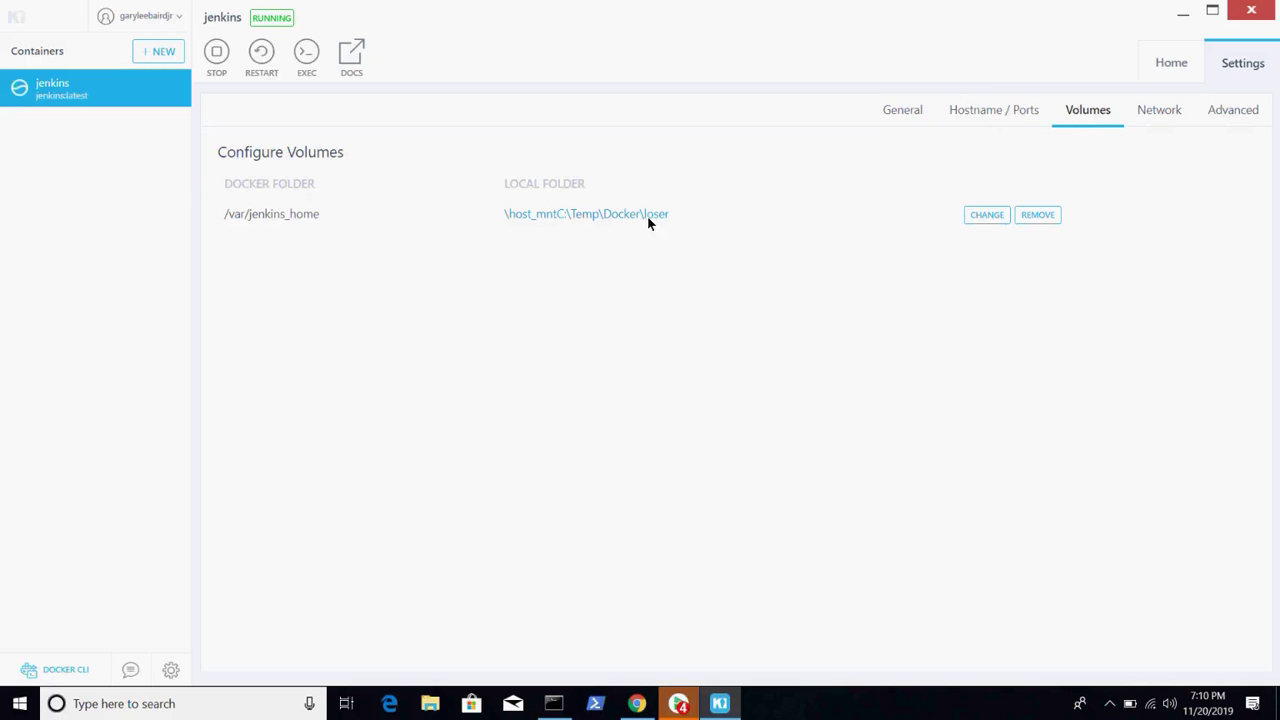
{"action": "left_click", "coordinate": [1151, 117]}
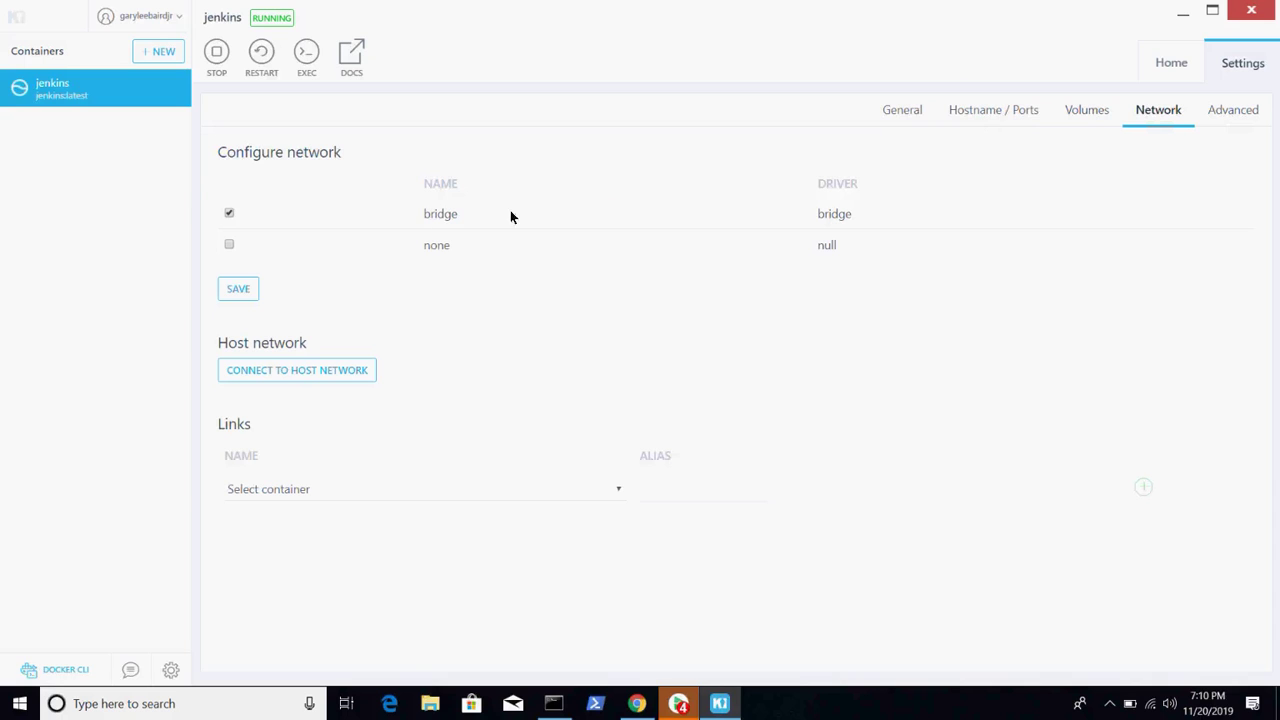
{"action": "left_click", "coordinate": [1245, 112]}
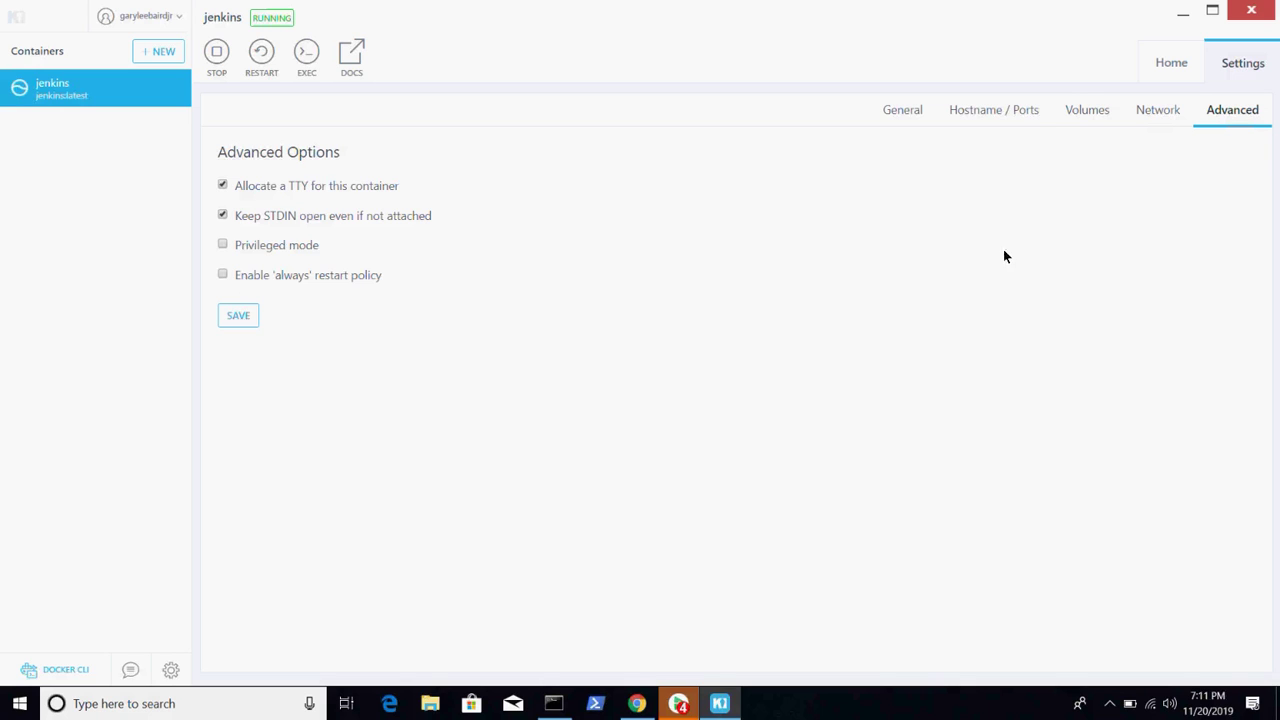
- Open Kitematic's application-wide VM and App Settings from the gear icon
{"action": "left_click", "coordinate": [171, 671]}
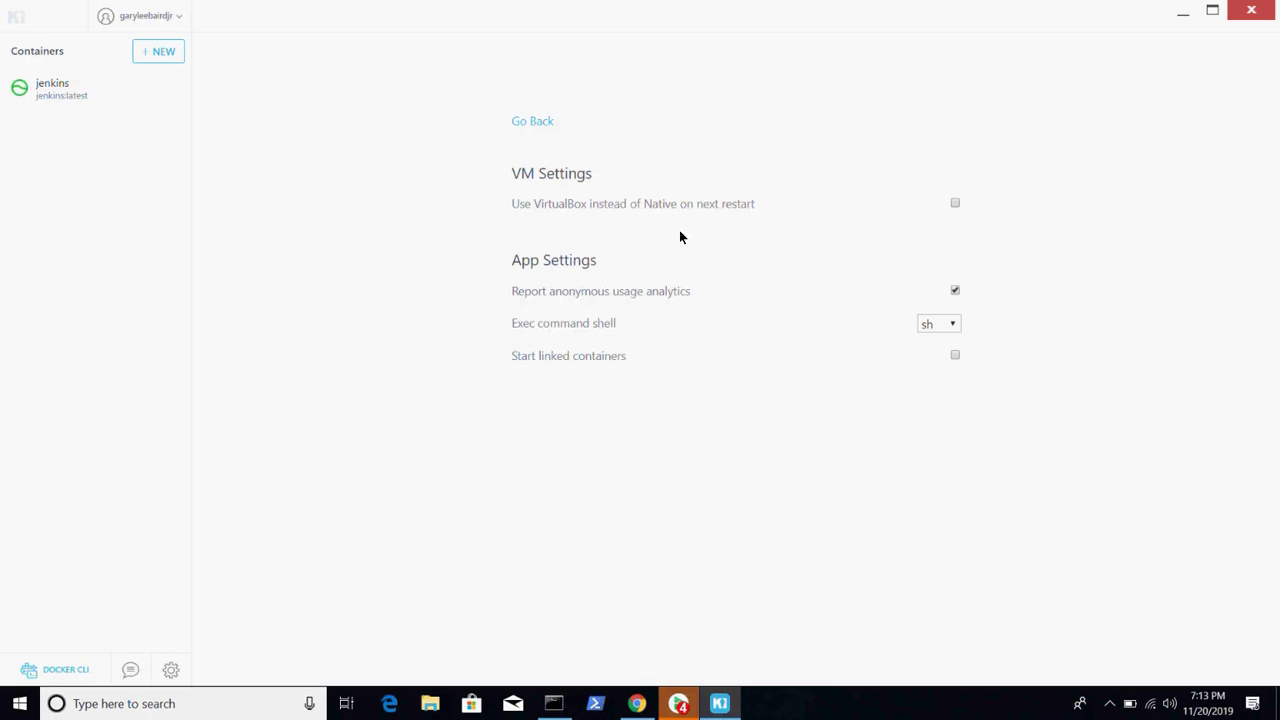
- Return to the jenkins container's home view with its logs and /var/jenkins_home volume
{"action": "left_click", "coordinate": [77, 90]}
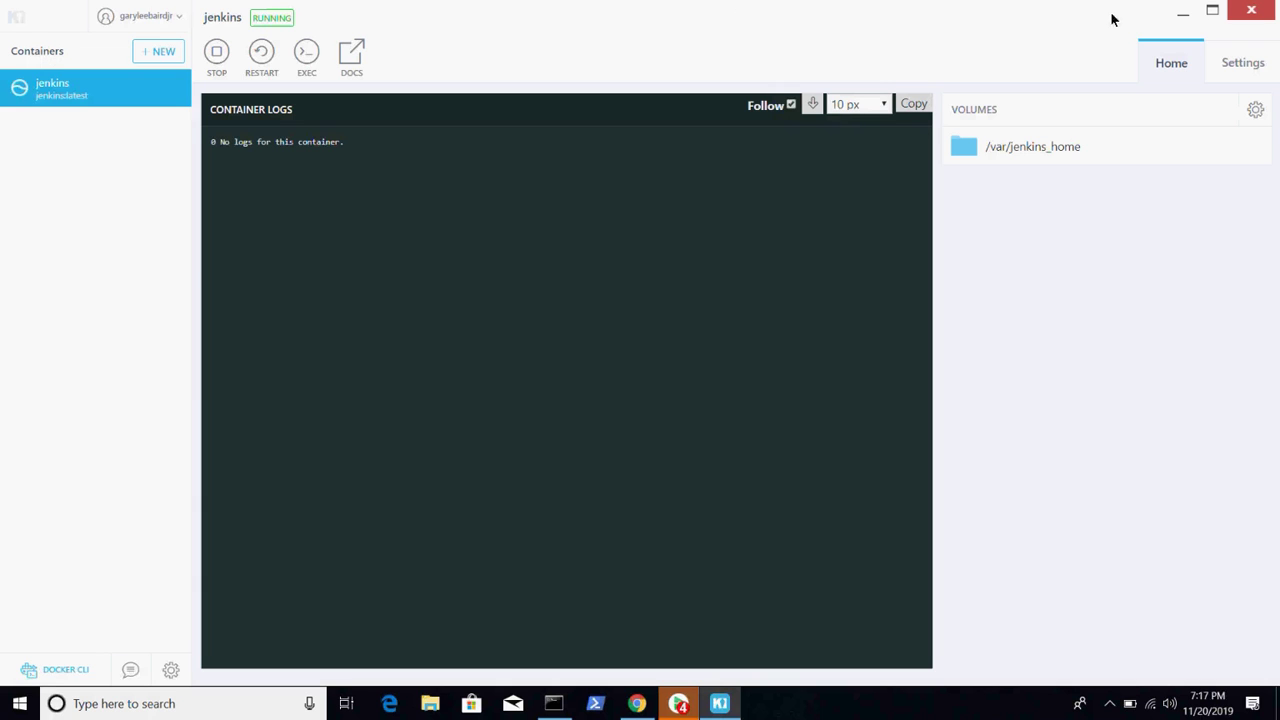
- Show the jenkins container's Volumes settings, with /var/jenkins_home mapped to C:\Temp\Docker\loser
{"action": "left_click", "coordinate": [1229, 60]}
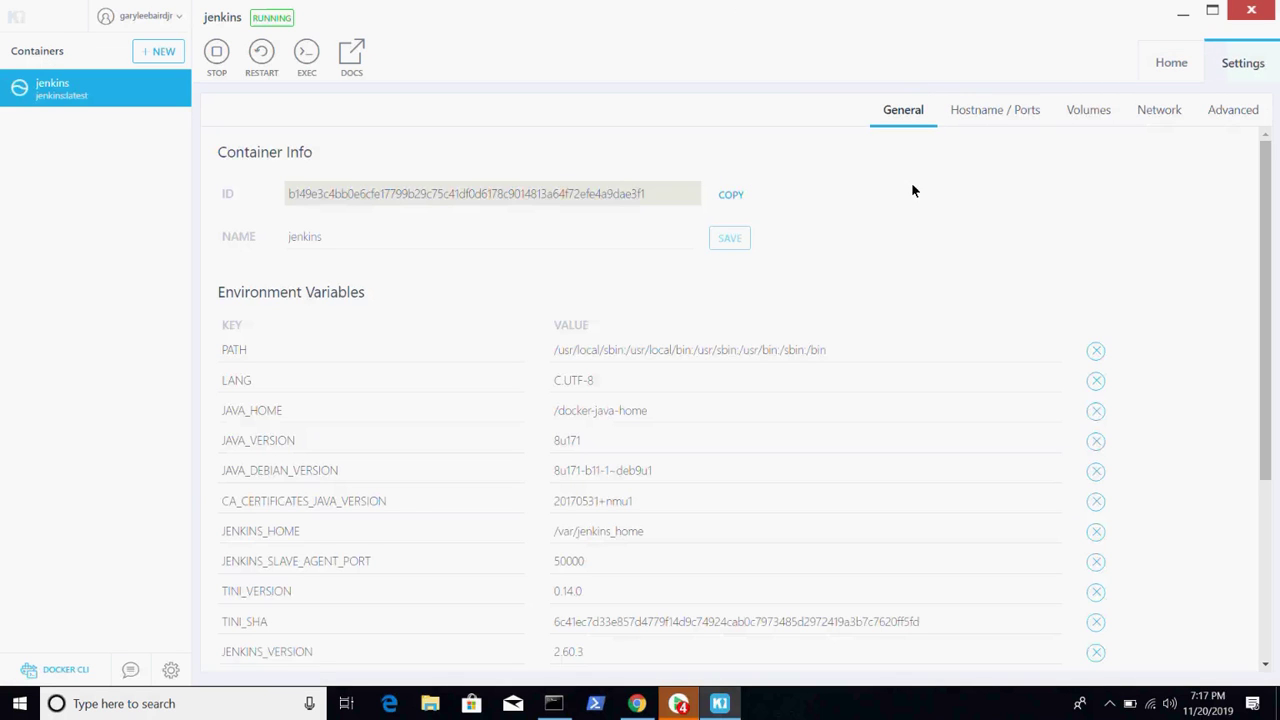
{"action": "left_click", "coordinate": [1090, 110]}
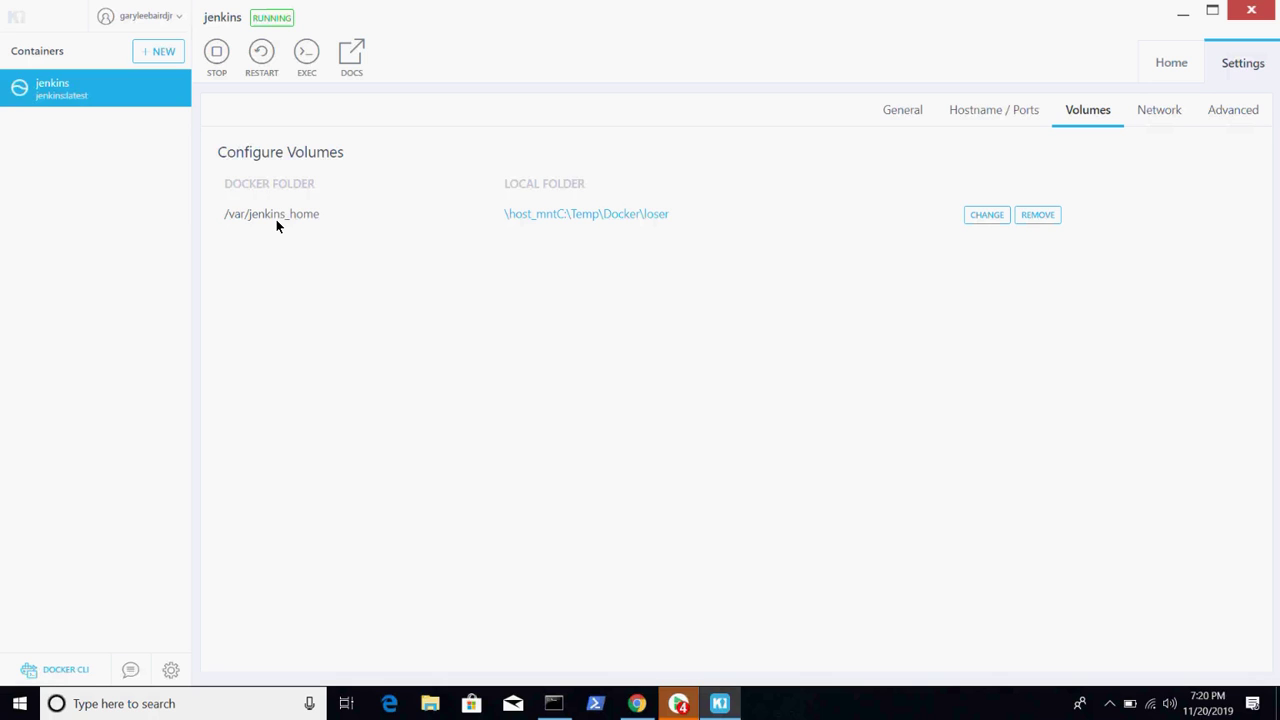
- Run 'docker run hello-world' in Command Prompt to pull and run the hello-world image
{"action": "left_click", "coordinate": [555, 705]}
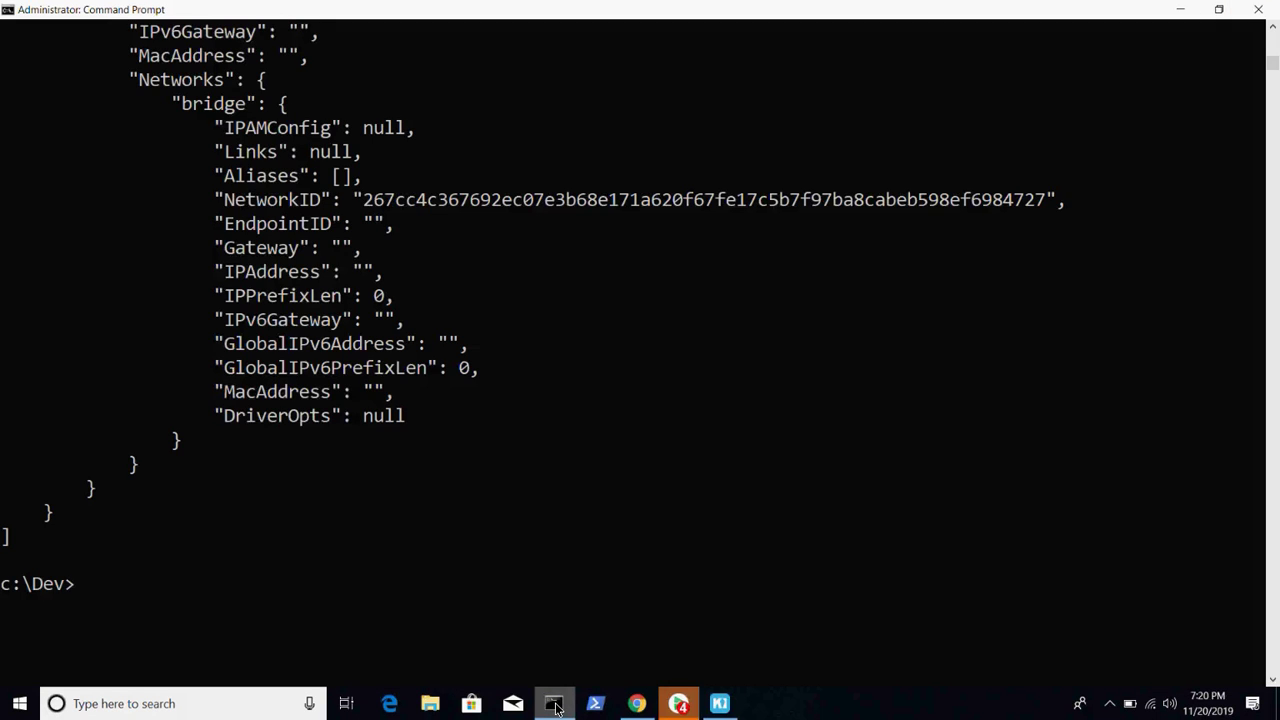
{"action": "type", "text": "docker run hellow"}
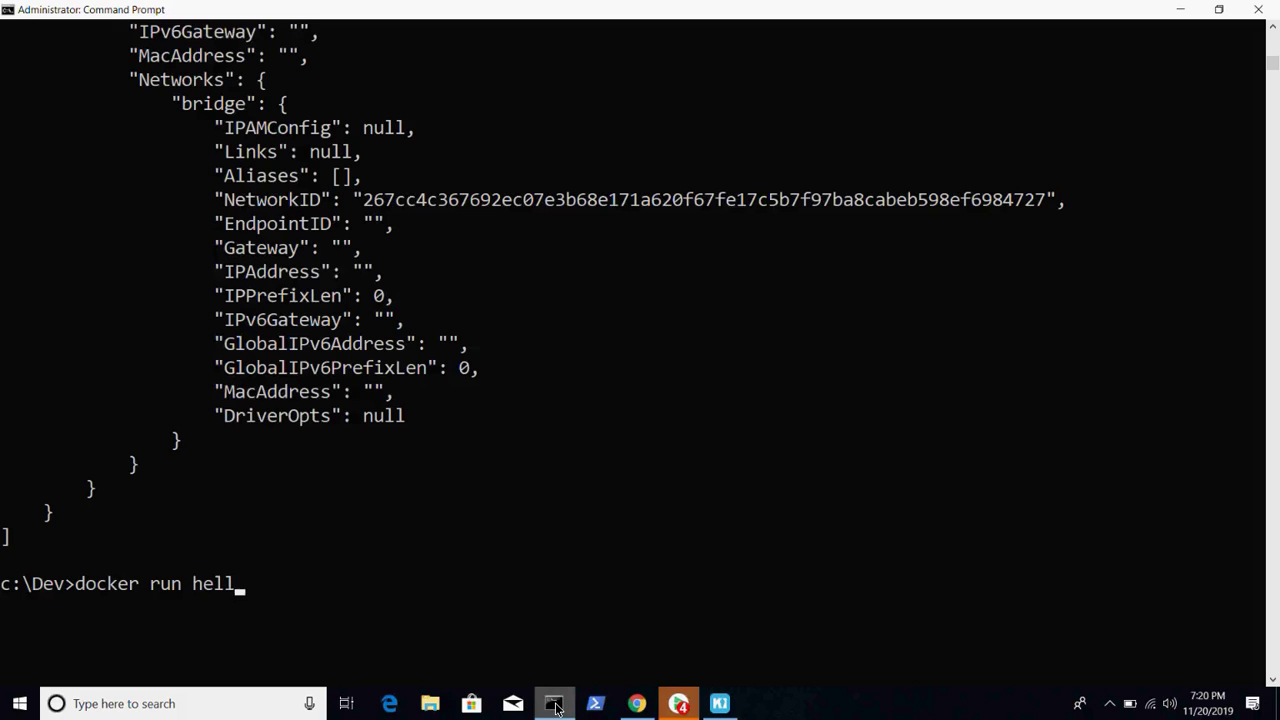
{"action": "key", "text": "BackSpace"}
{"action": "type", "text": "-world"}
{"action": "key", "text": "Return"}
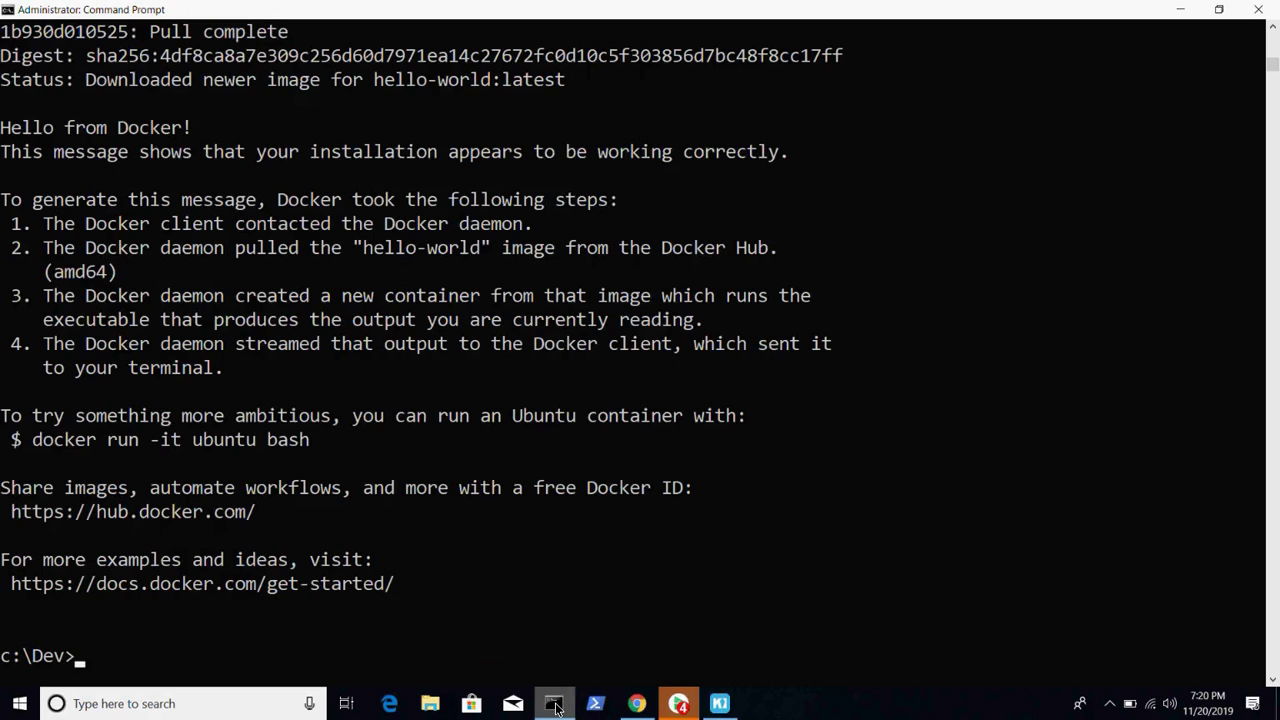
- Open the Docker whale icon's menu from the hidden system tray icons
{"action": "left_click", "coordinate": [1110, 708]}
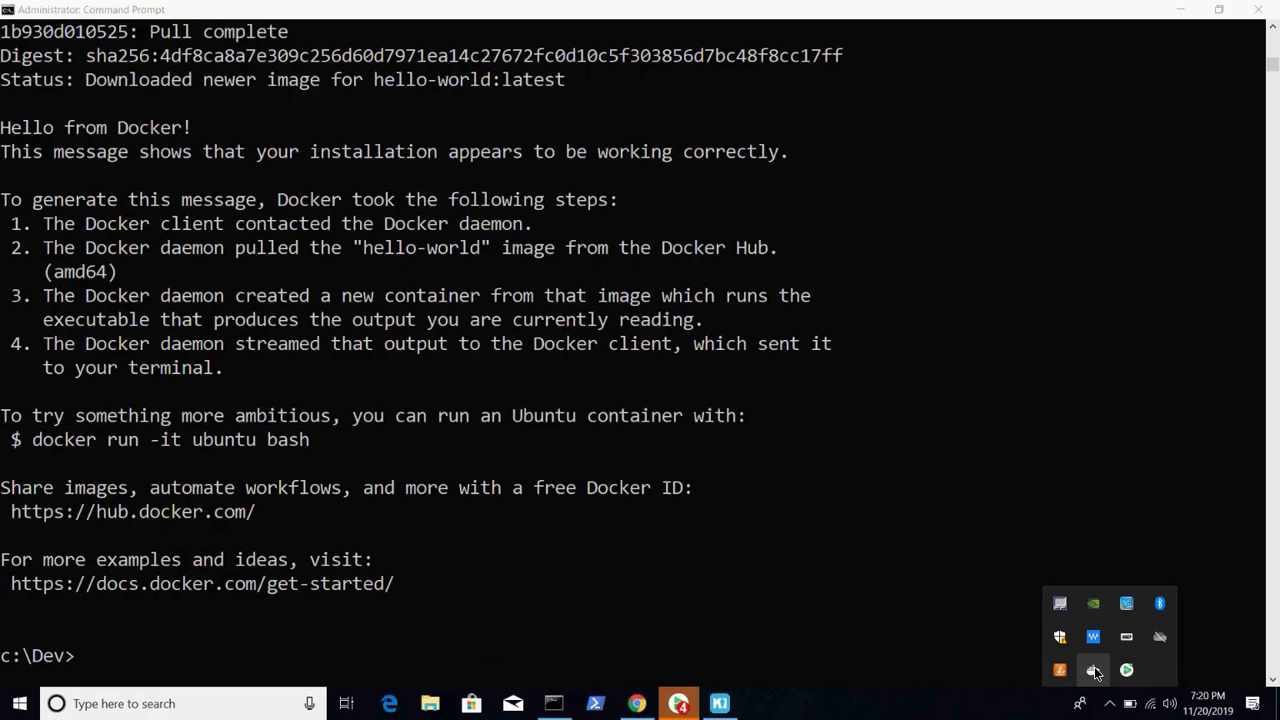
{"action": "right_click", "coordinate": [1095, 672]}
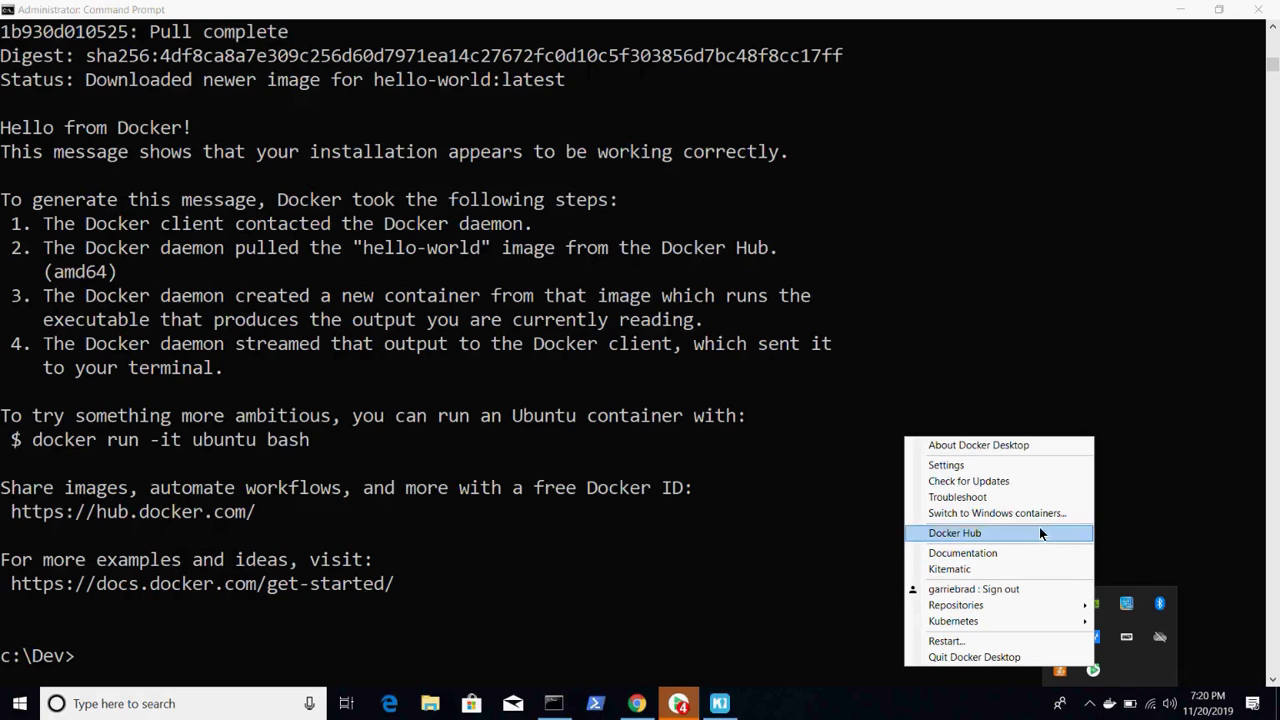